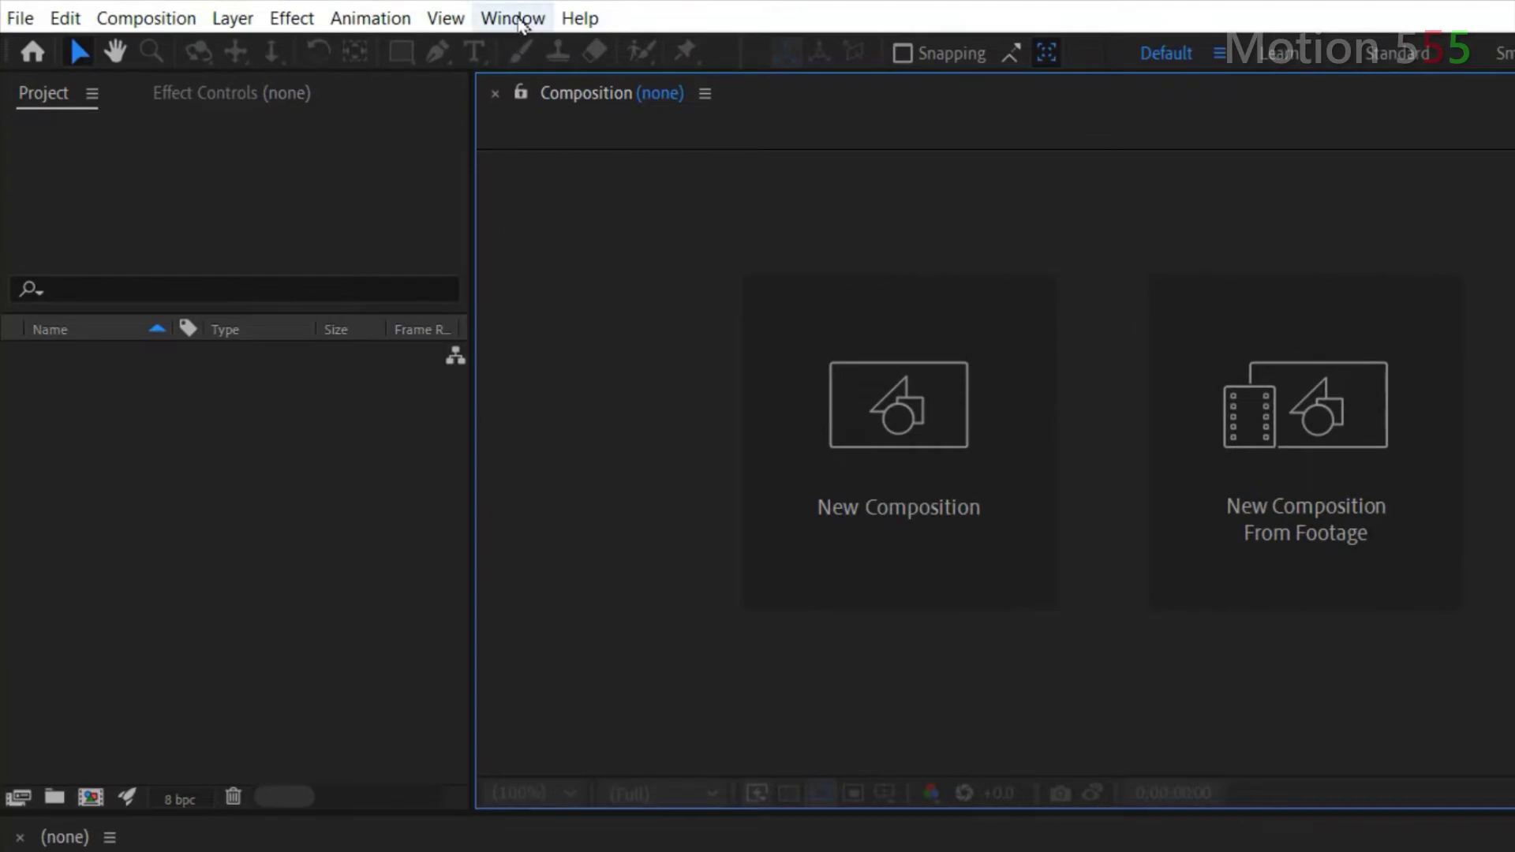
# Switch After Effects to the Default workspace
pyautogui.click(517, 19)
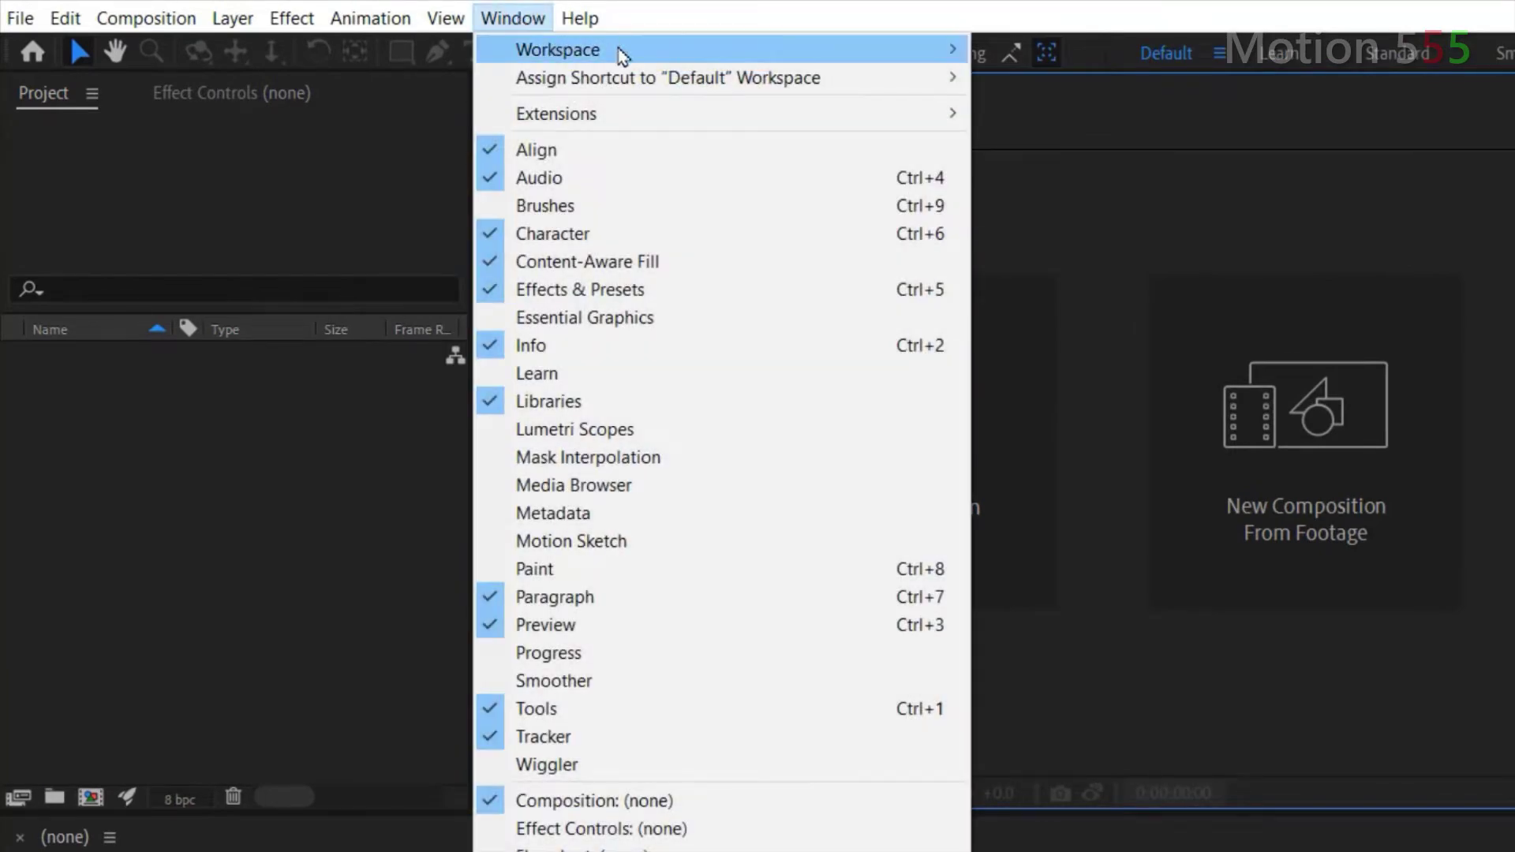
pyautogui.moveTo(679, 57)
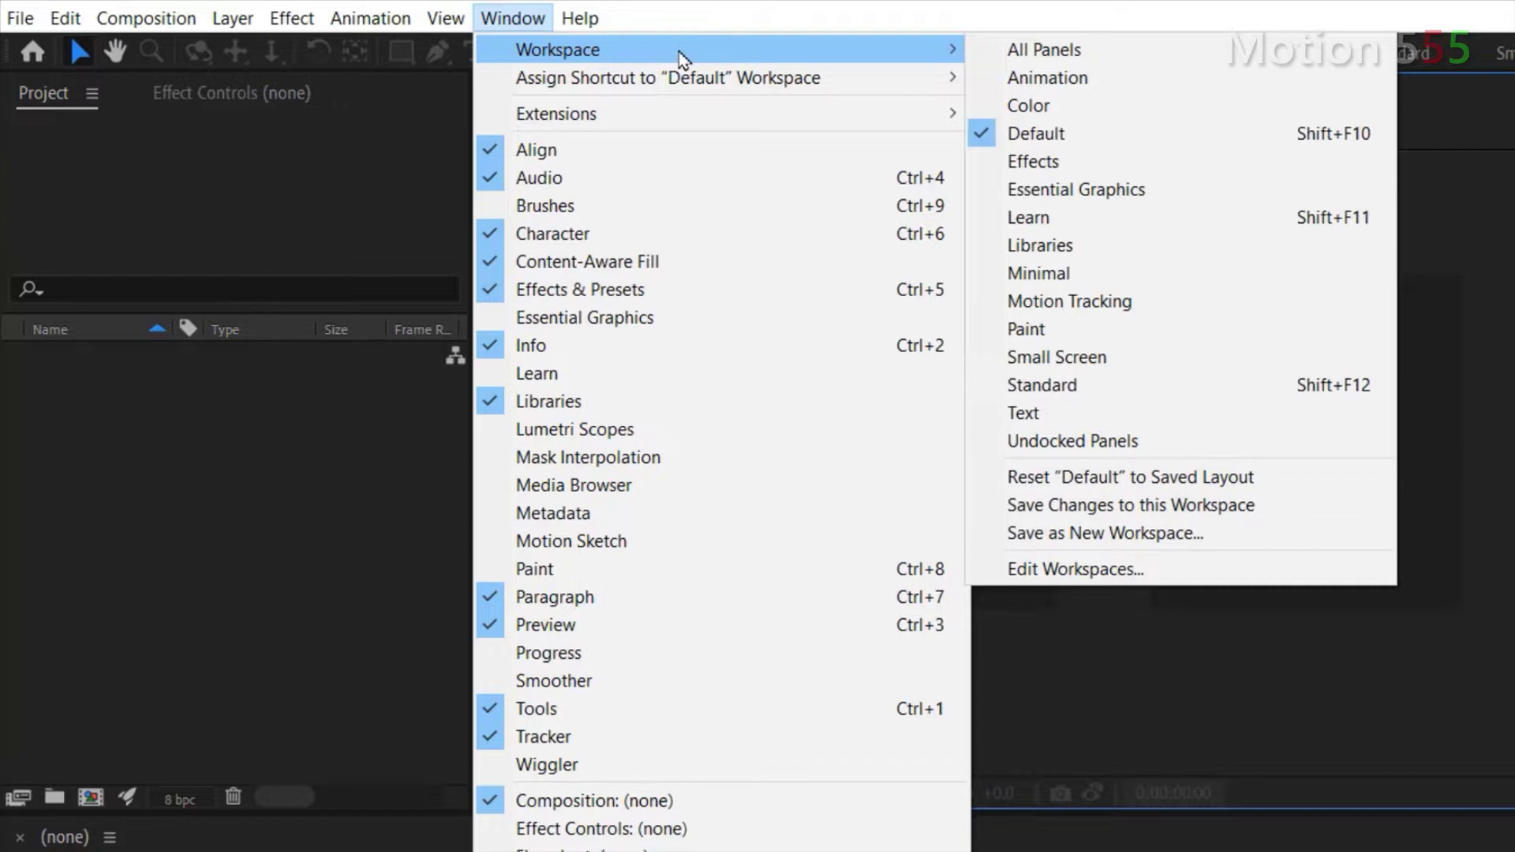
pyautogui.click(1169, 137)
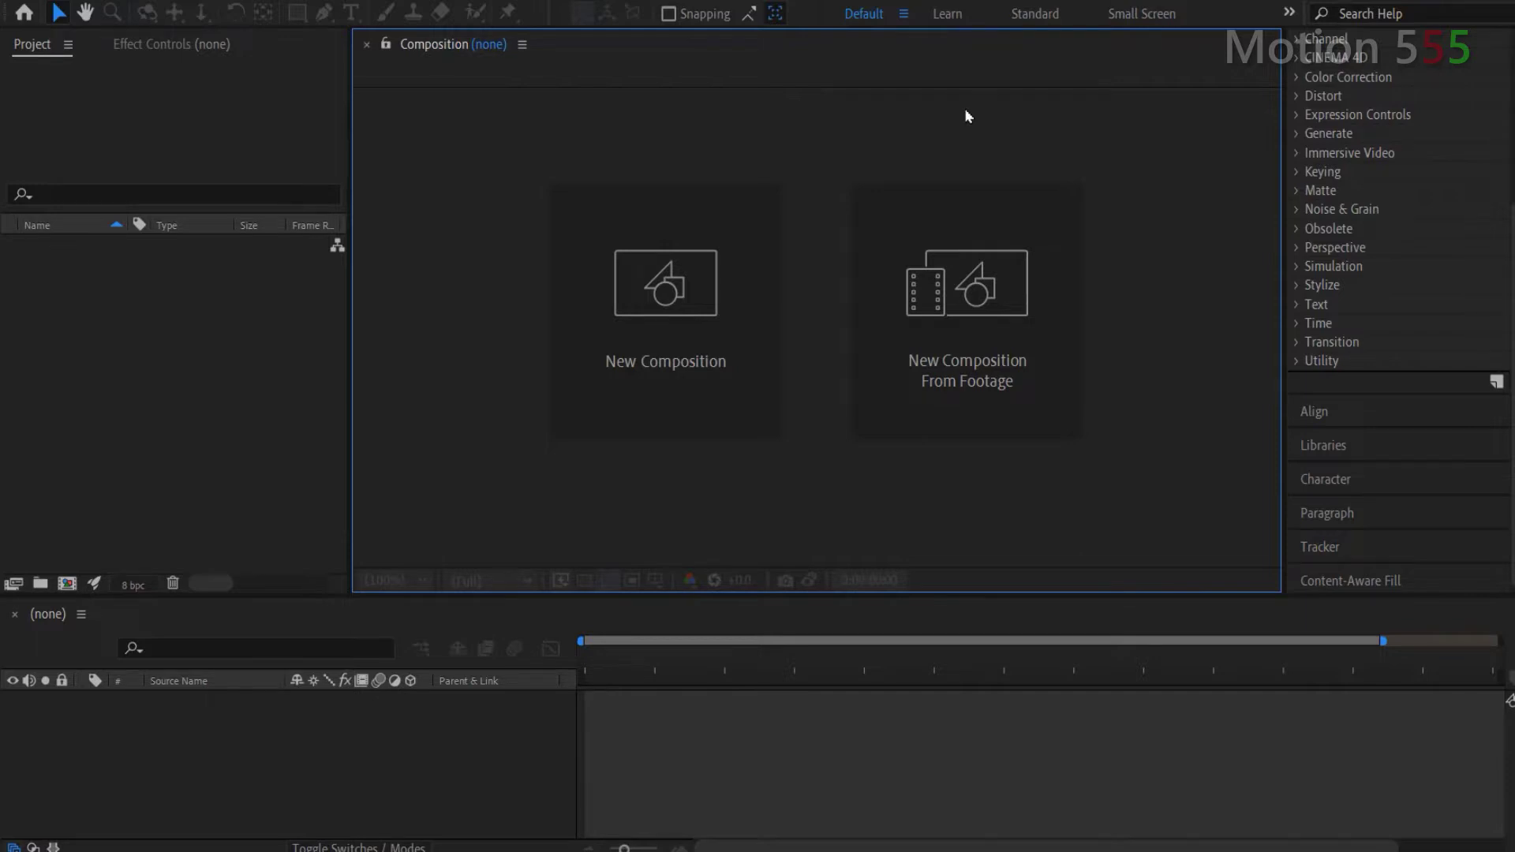
# Save the project as 'Particles React to Music' in the tutorial 1 folder
pyautogui.hotkey('ctrl', 's')
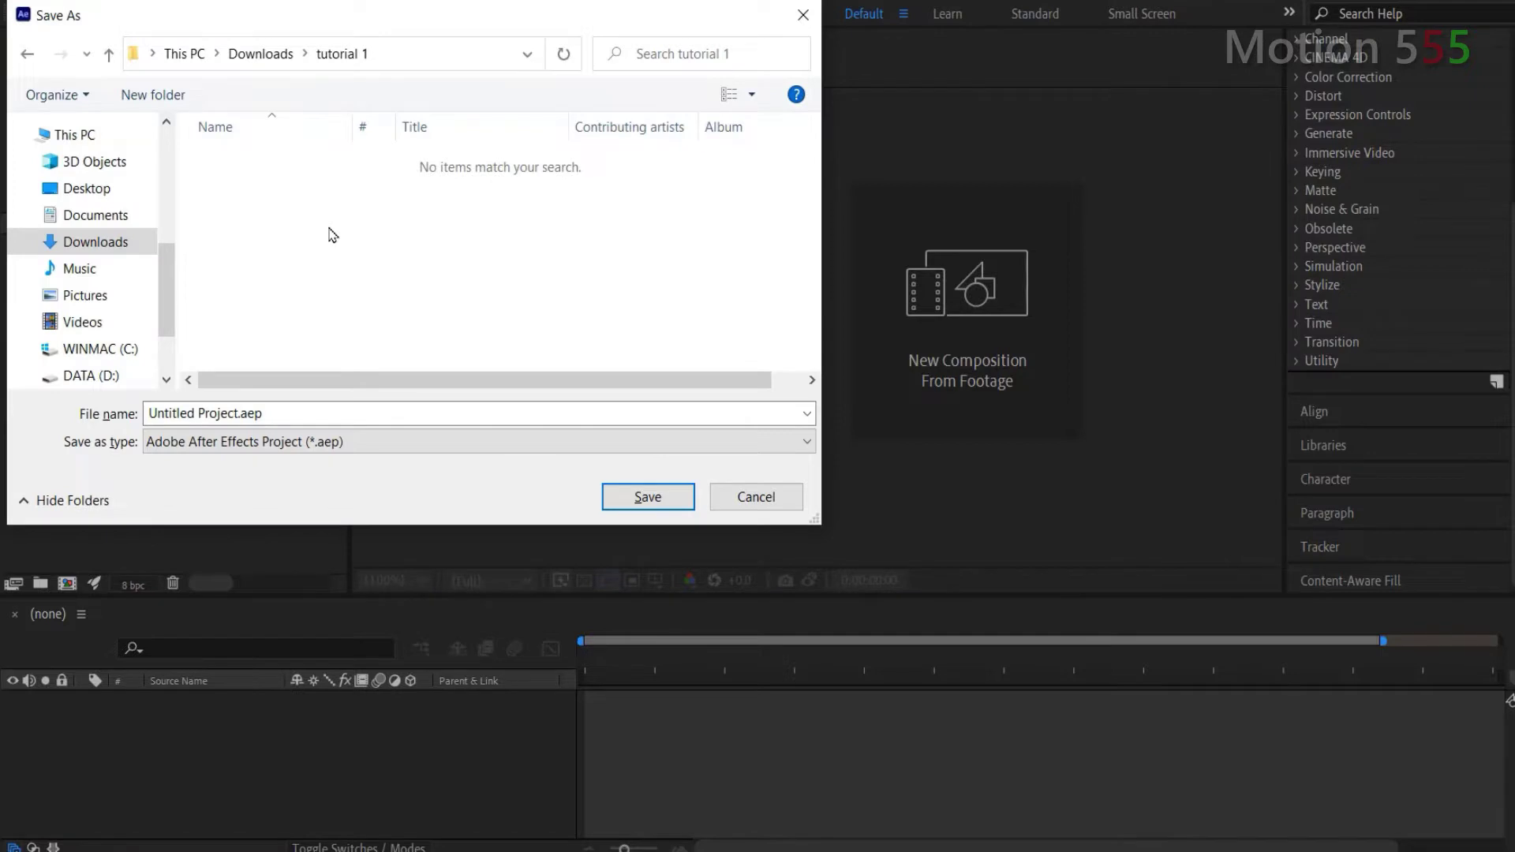
pyautogui.click(355, 404)
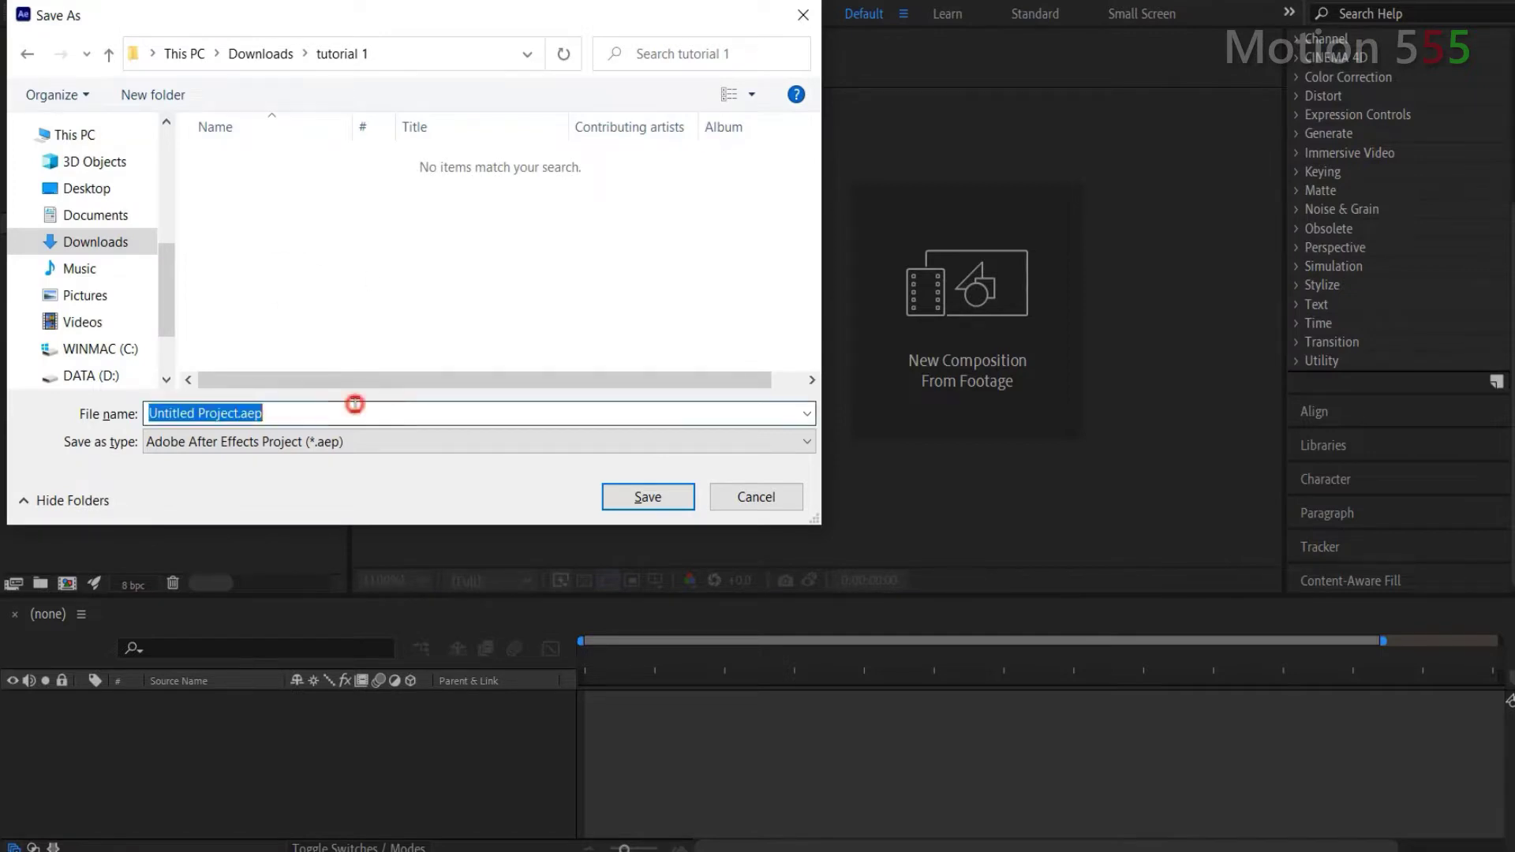
pyautogui.write('Particles React to Music')
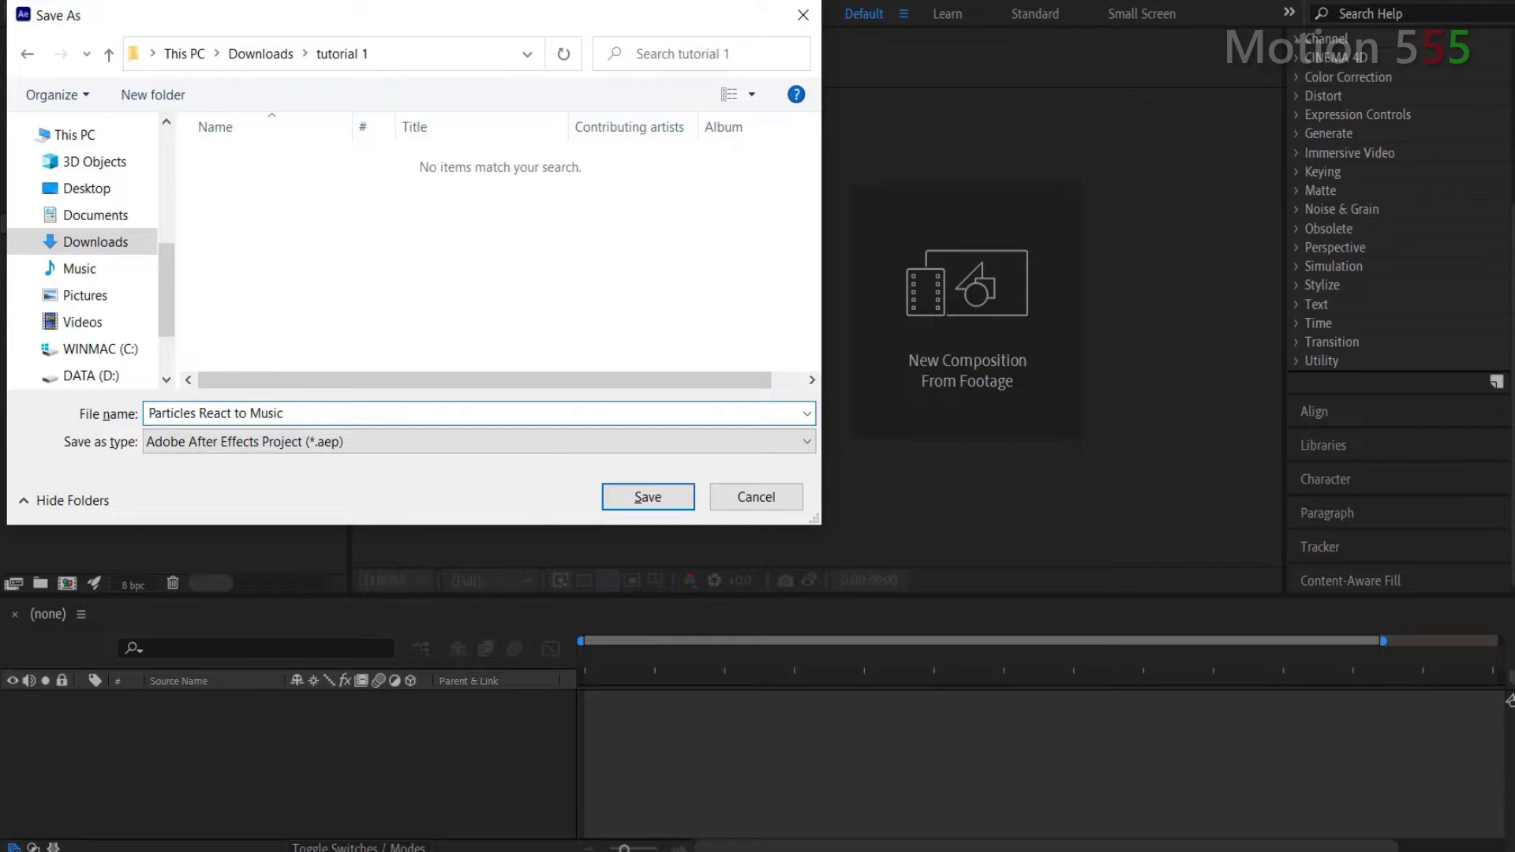
pyautogui.click(655, 509)
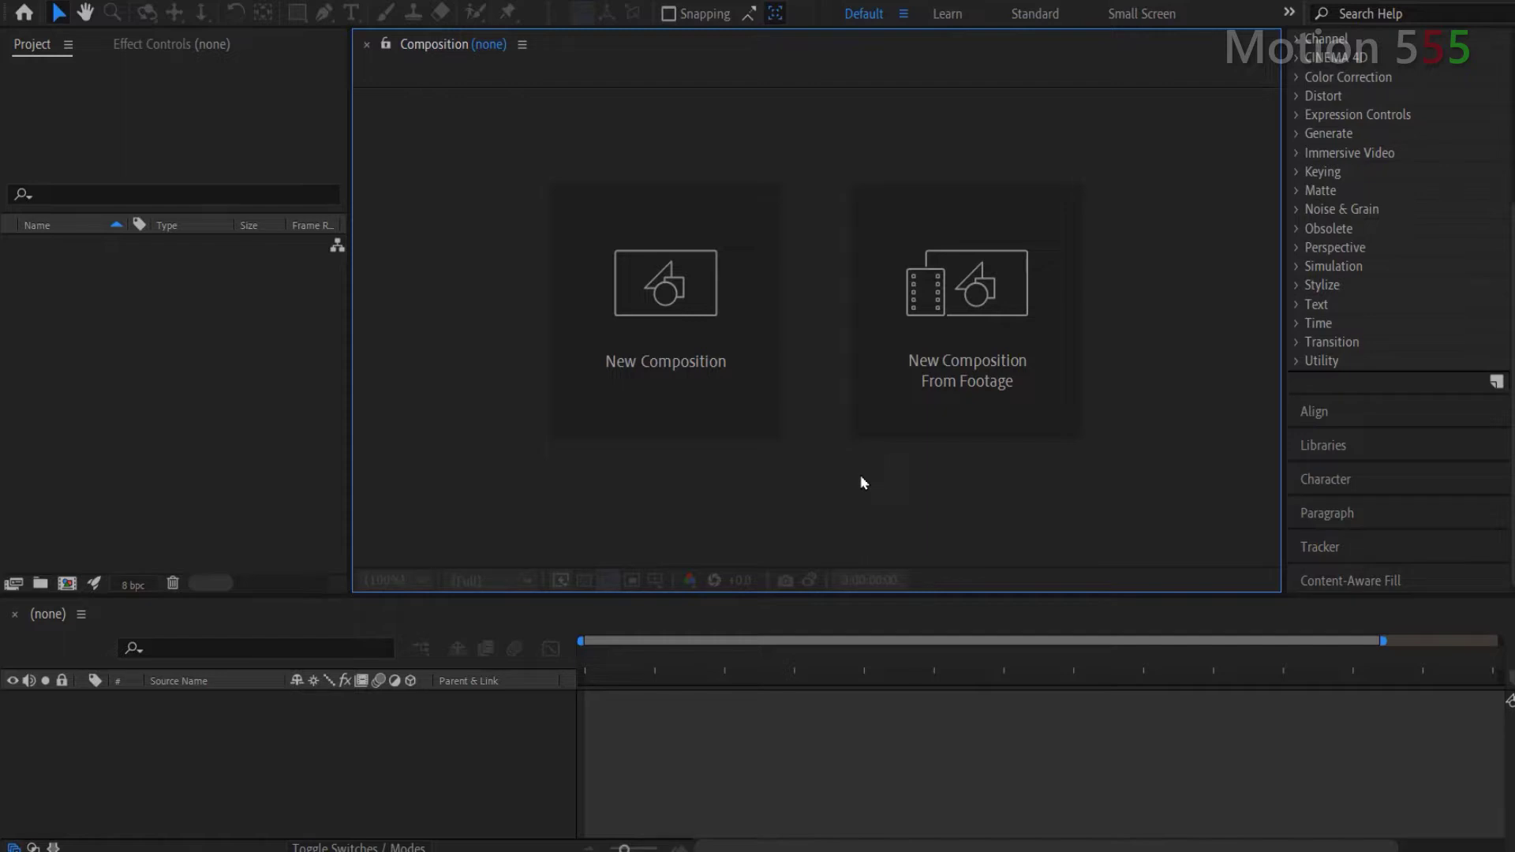
# Create the 'Particles React' composition from the HDTV 1080 29.97 preset at 30 fps with duration 3000
pyautogui.click(67, 581)
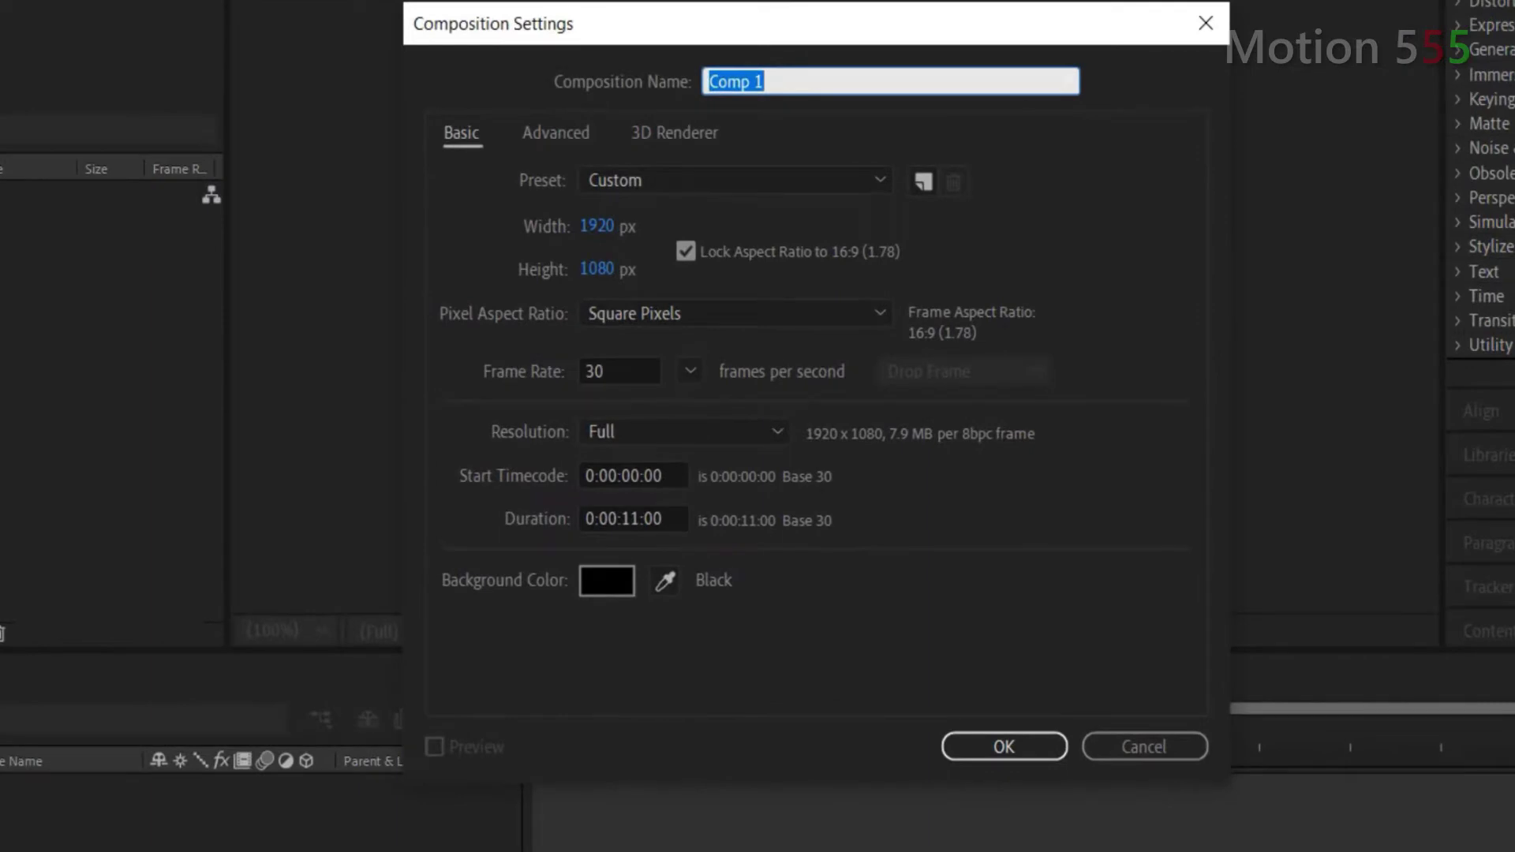
pyautogui.write('Par')
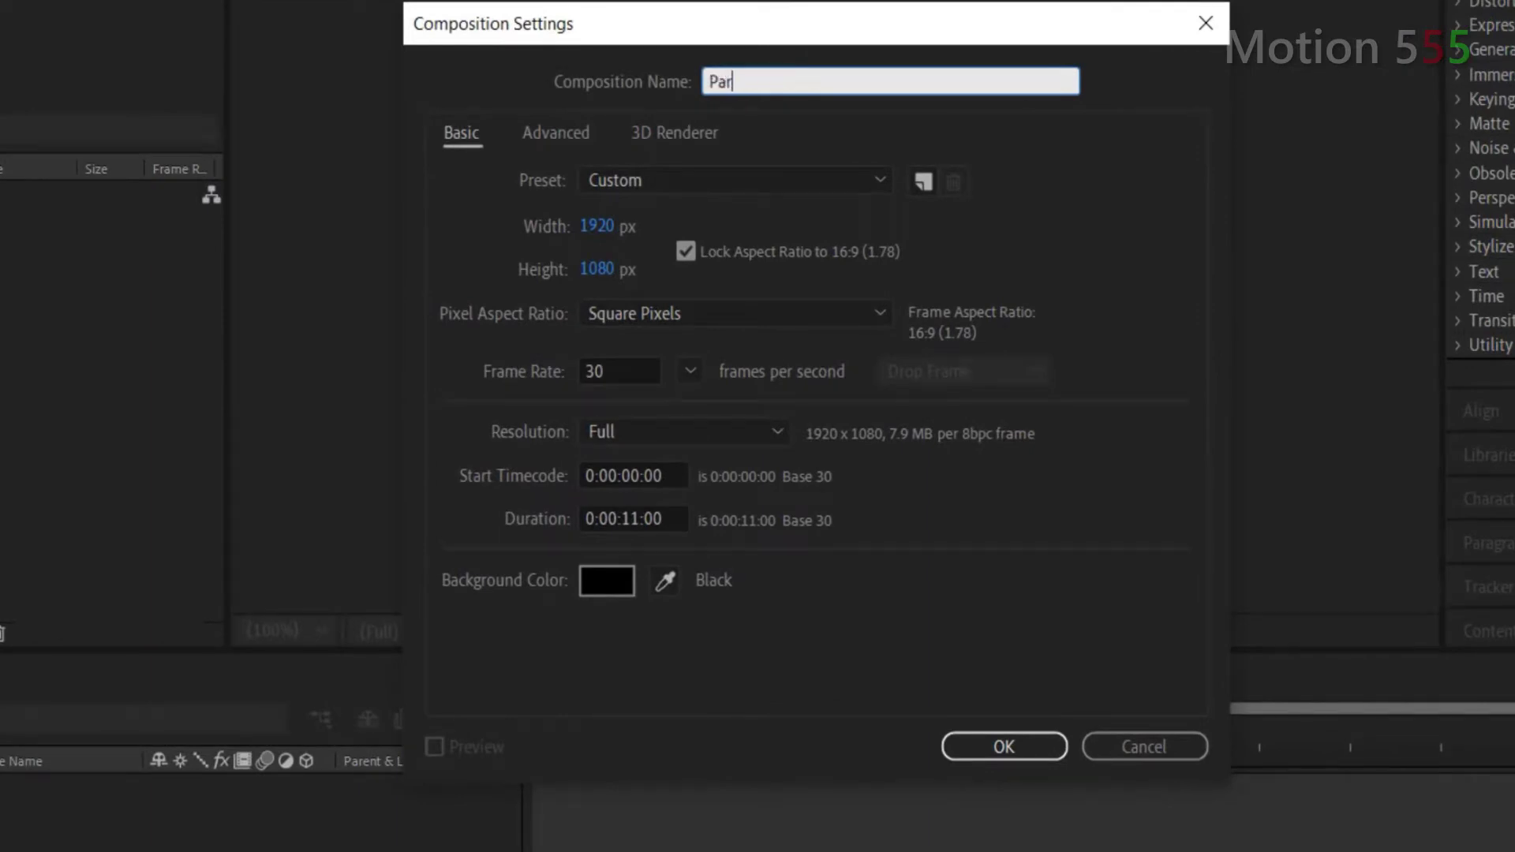
pyautogui.write('ticles React')
pyautogui.click(878, 183)
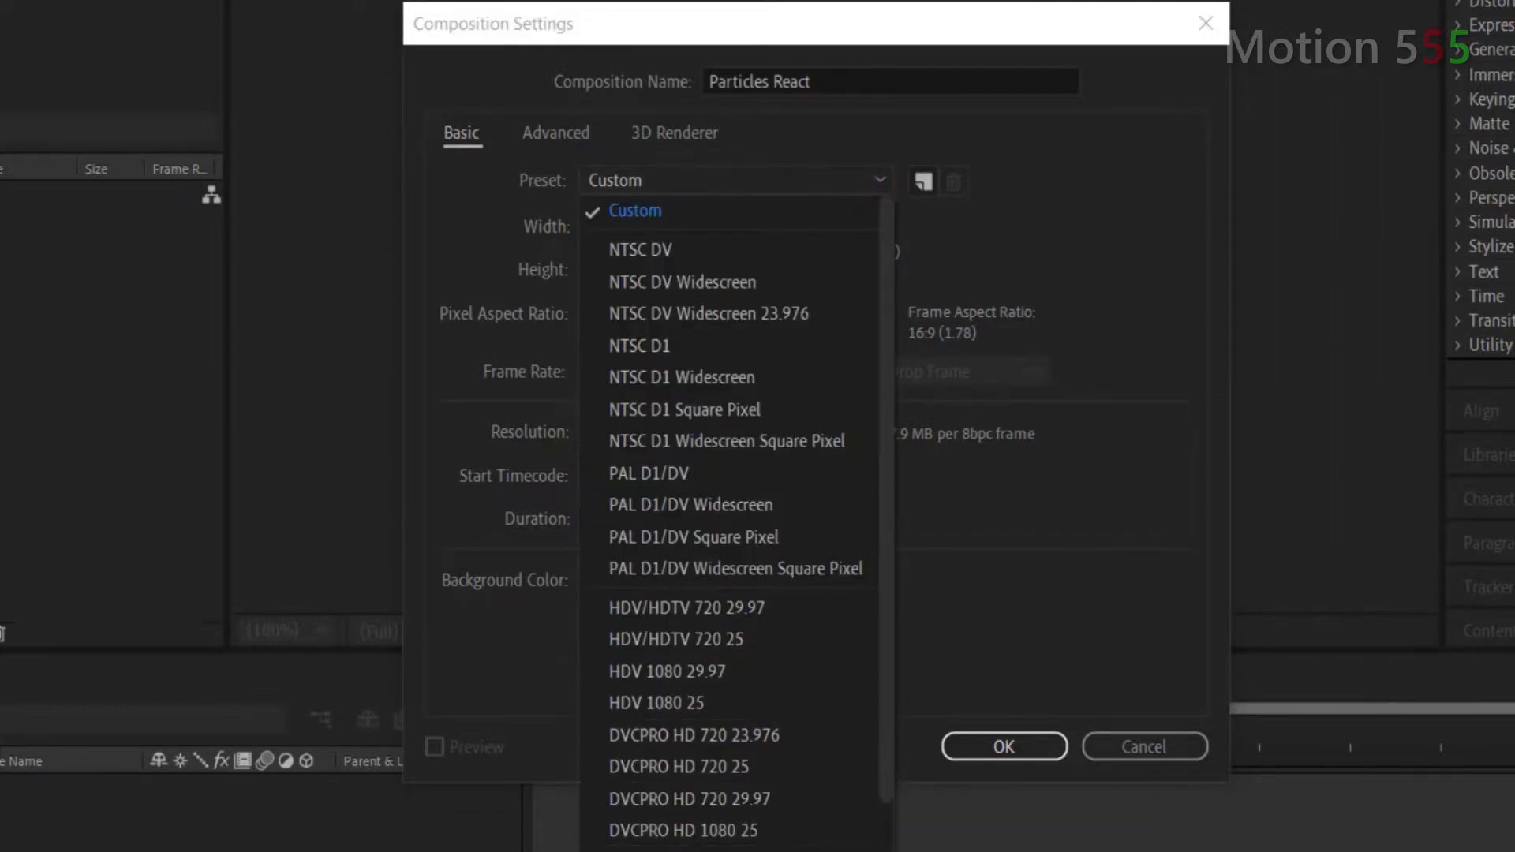
pyautogui.click(663, 850)
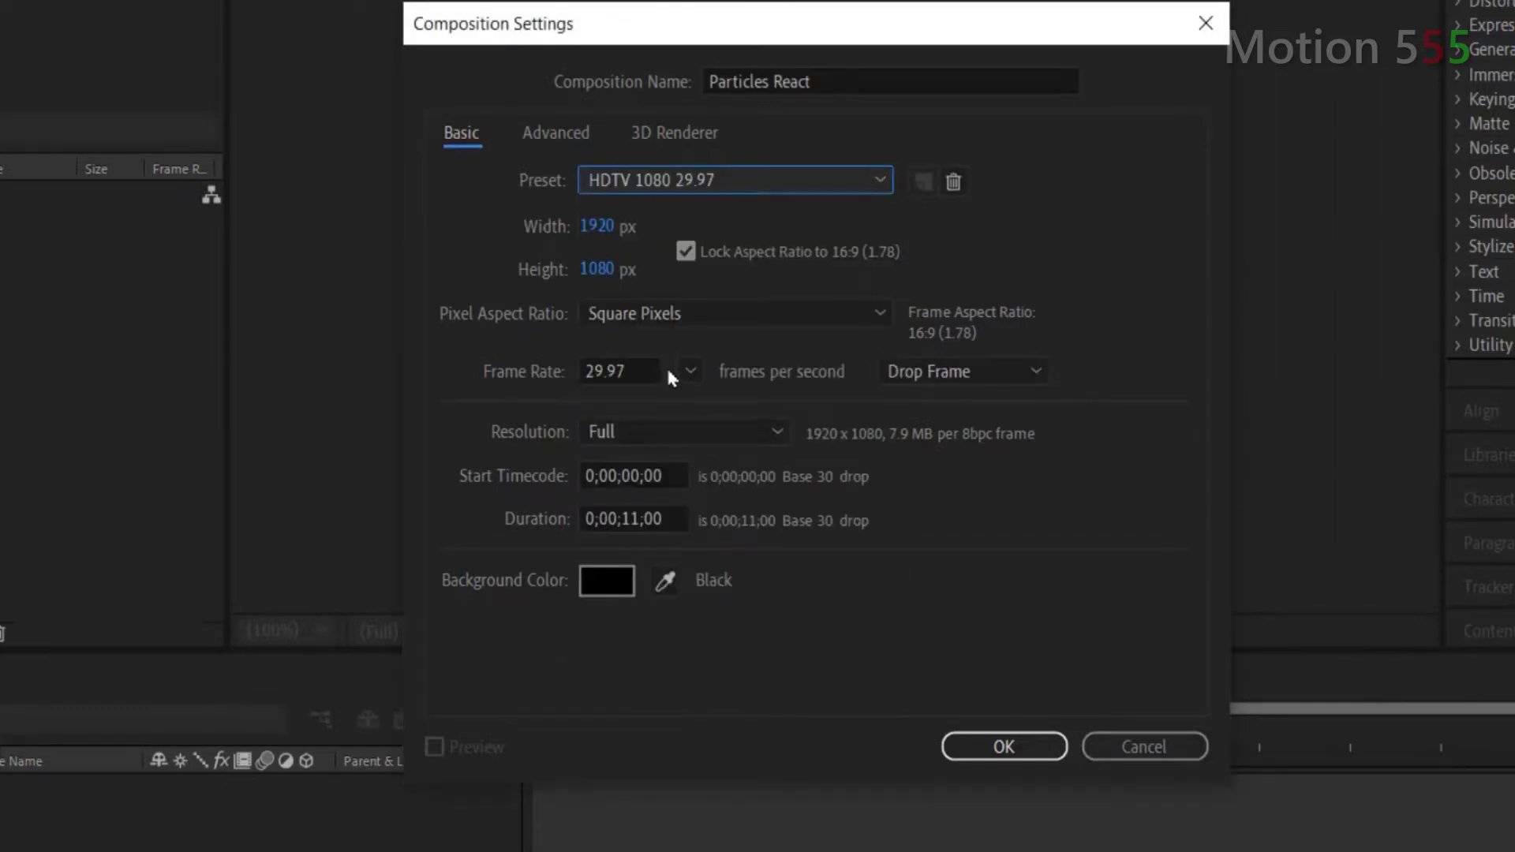
pyautogui.click(690, 371)
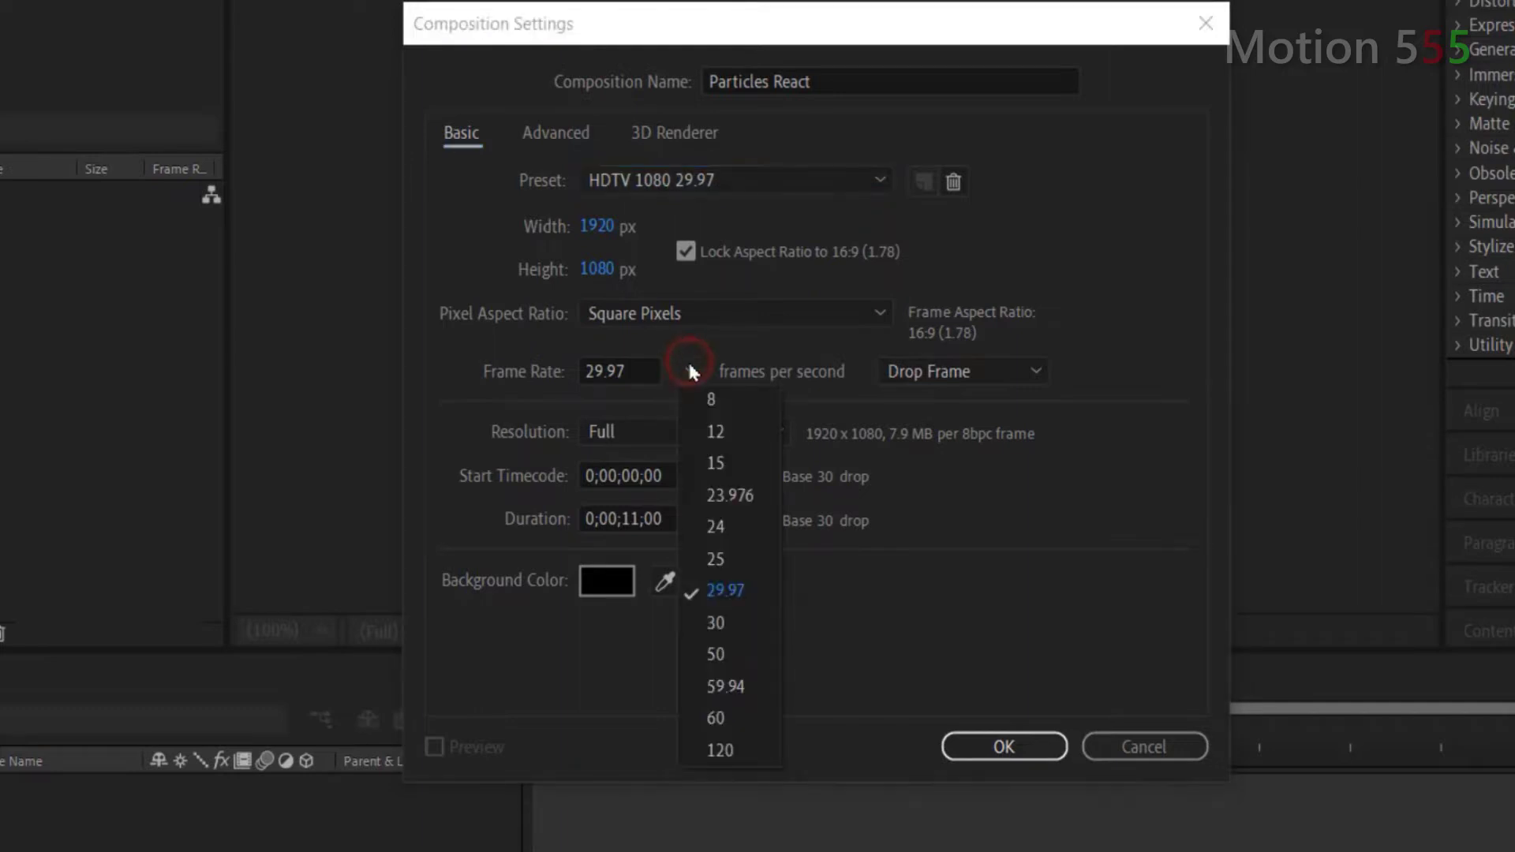
pyautogui.click(730, 623)
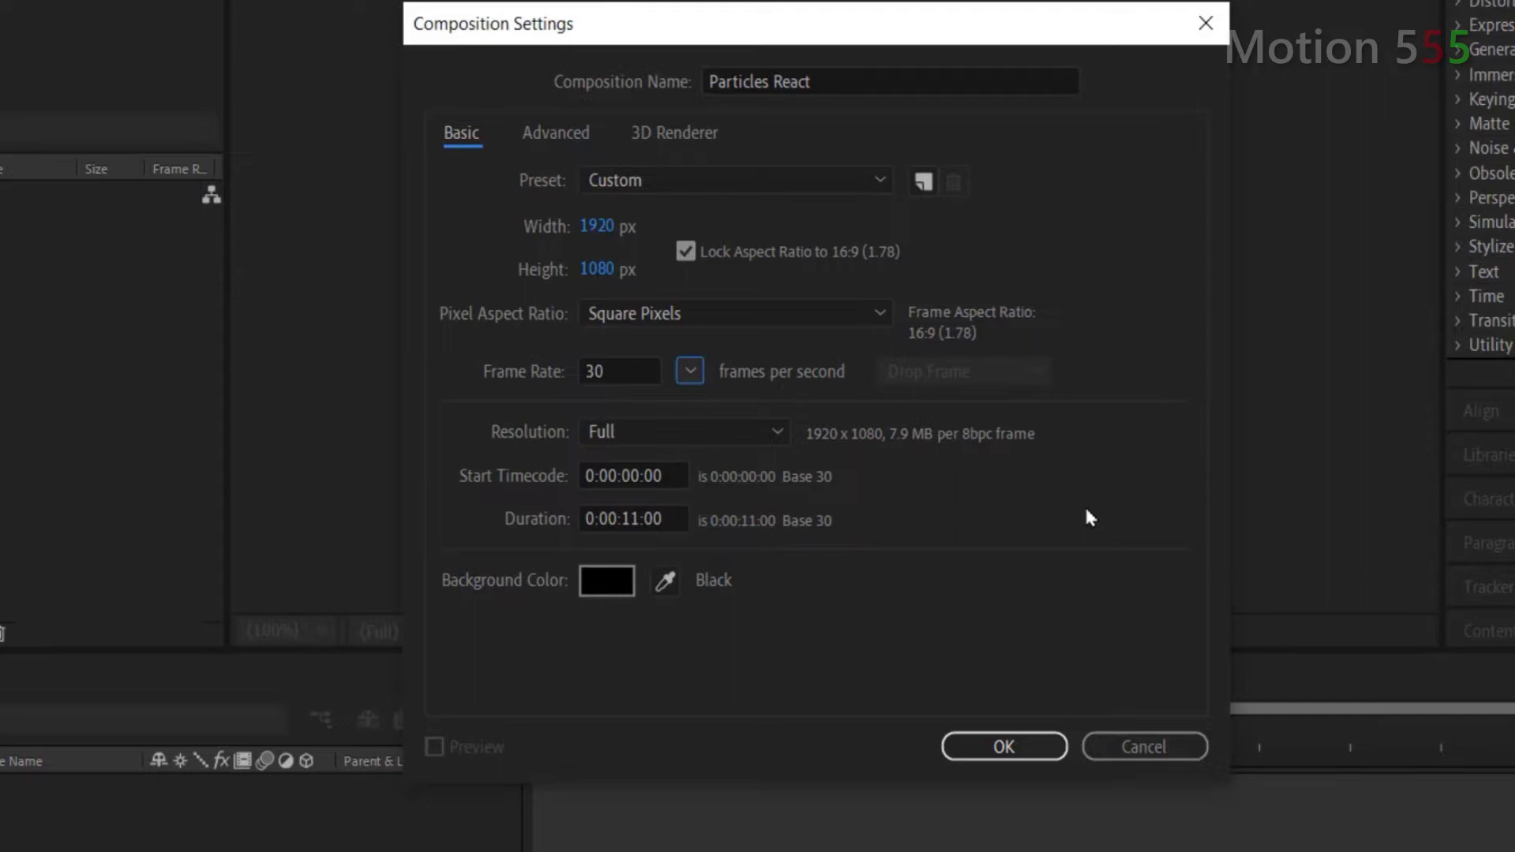
pyautogui.click(677, 515)
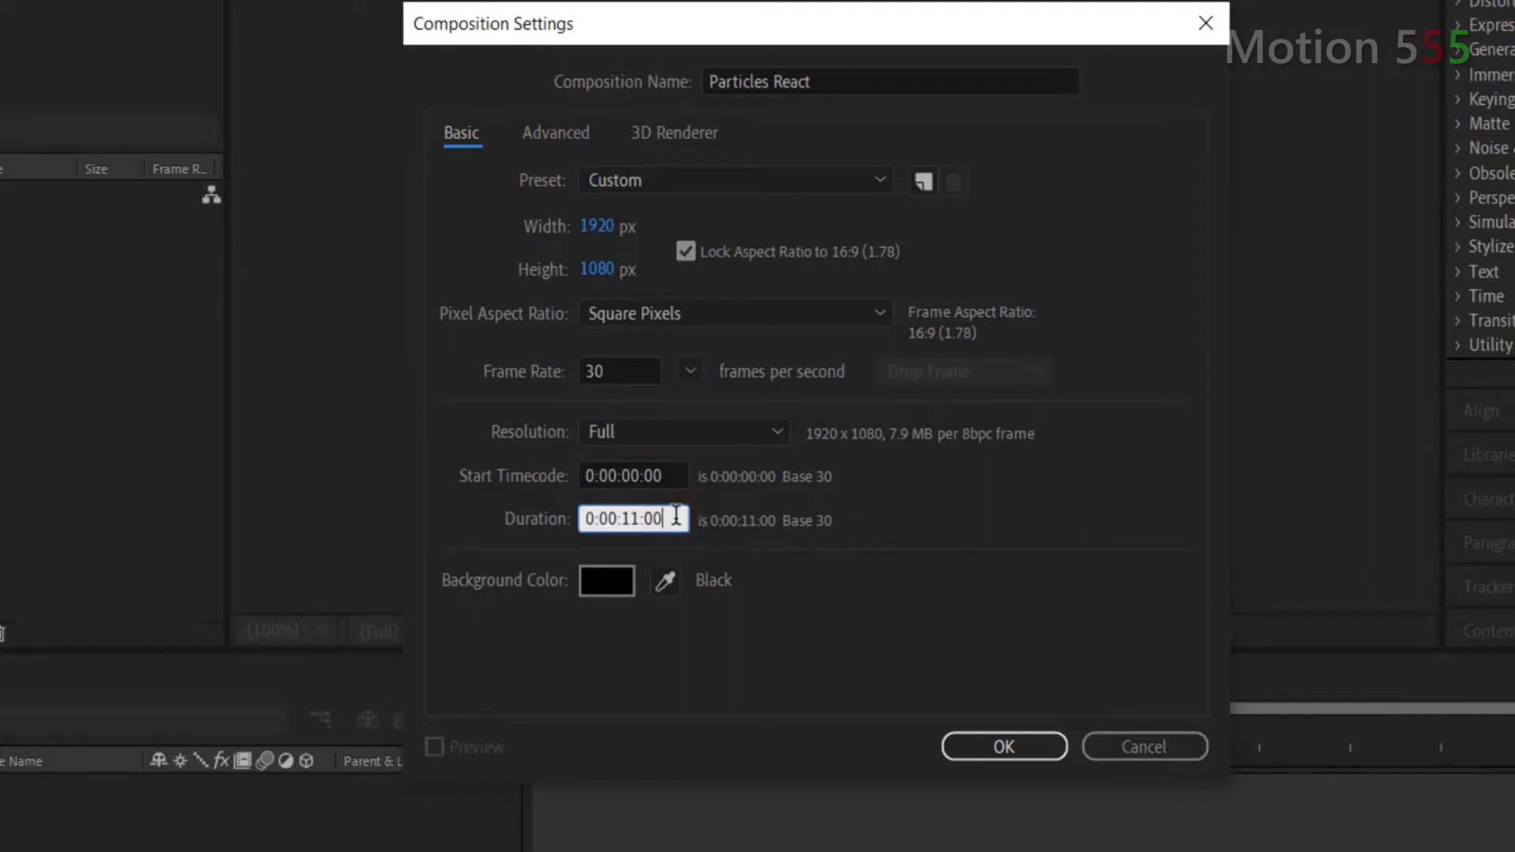
pyautogui.hotkey('ctrl', 'a')
pyautogui.write('300')
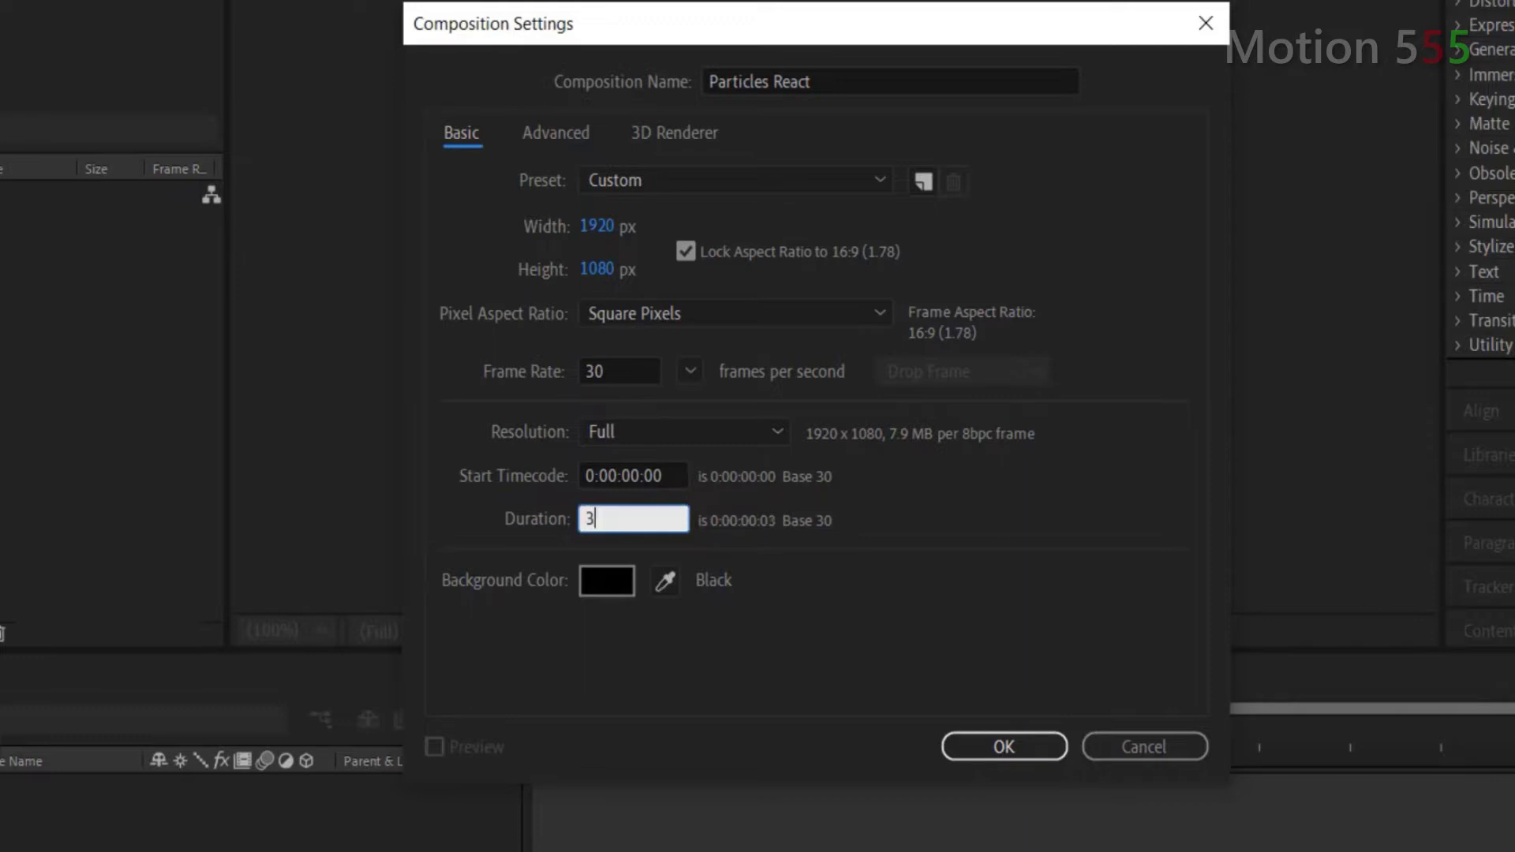
pyautogui.write('0')
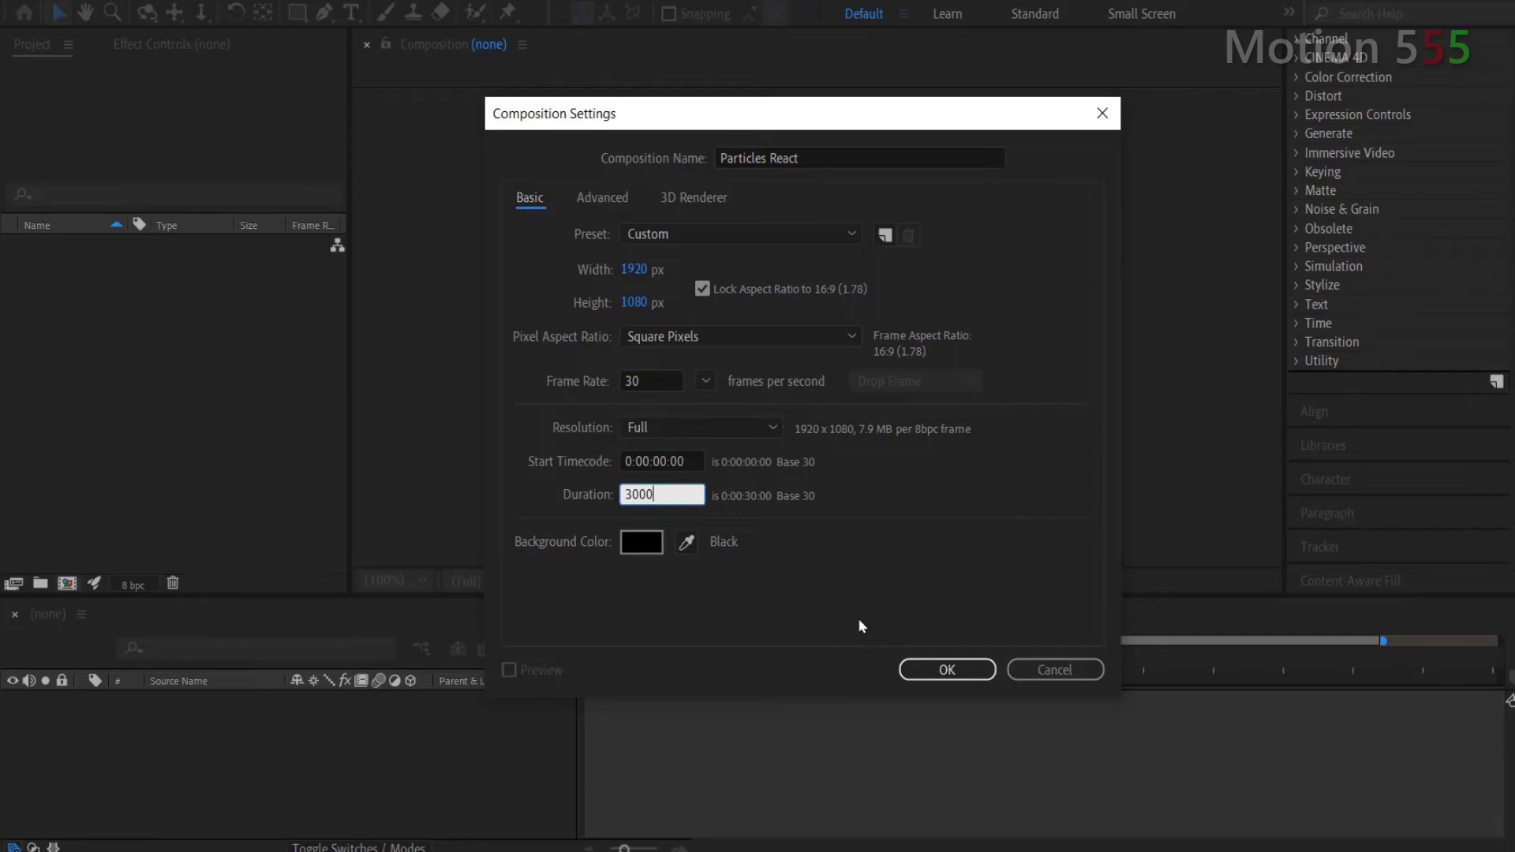
pyautogui.click(936, 669)
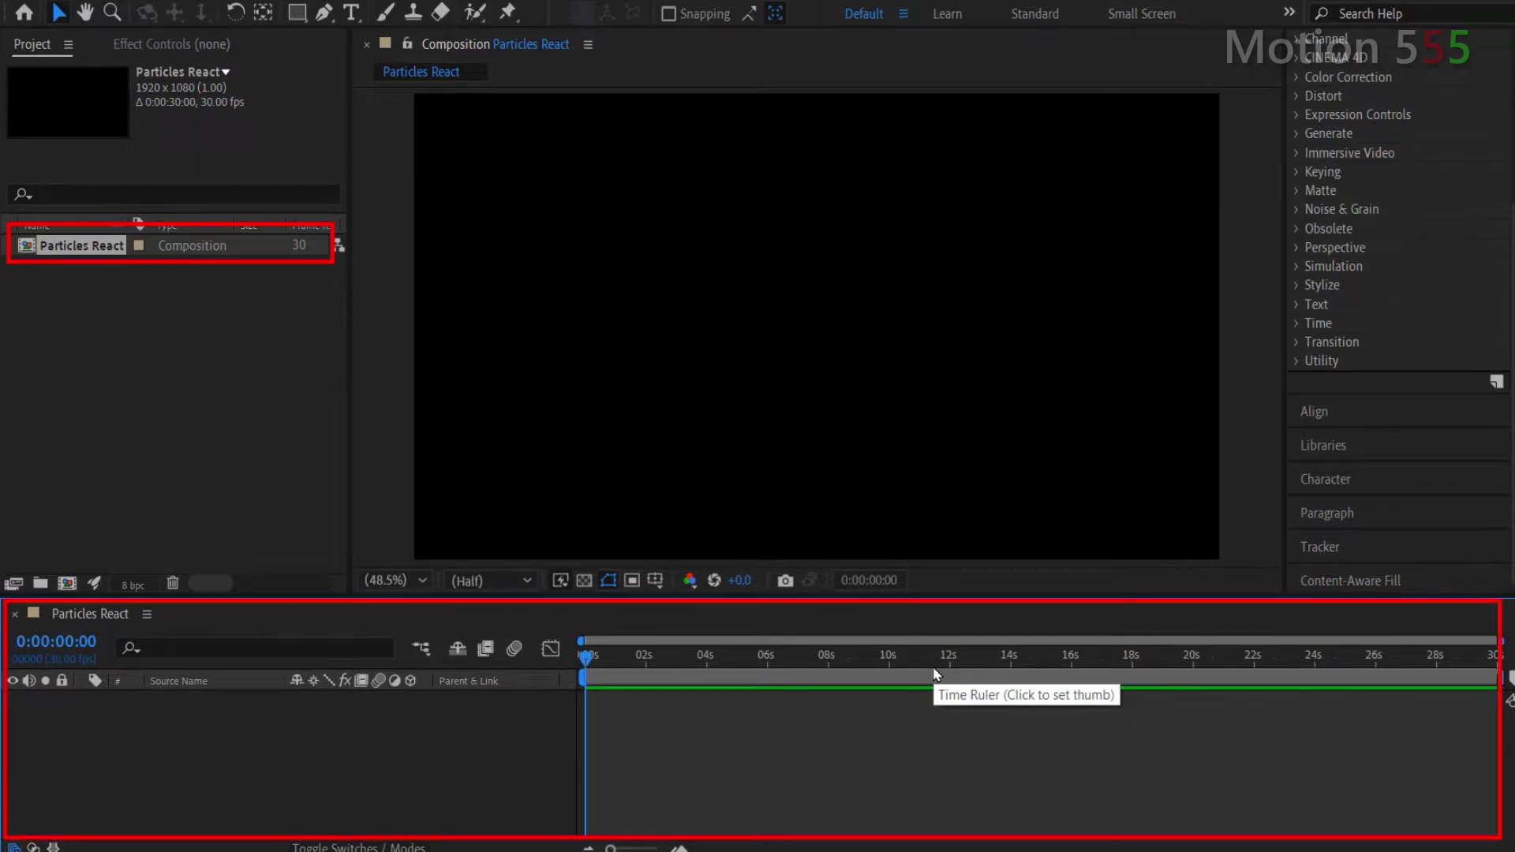
# Add a black full-frame solid named 'Snowfall' to the composition
pyautogui.click(473, 464)
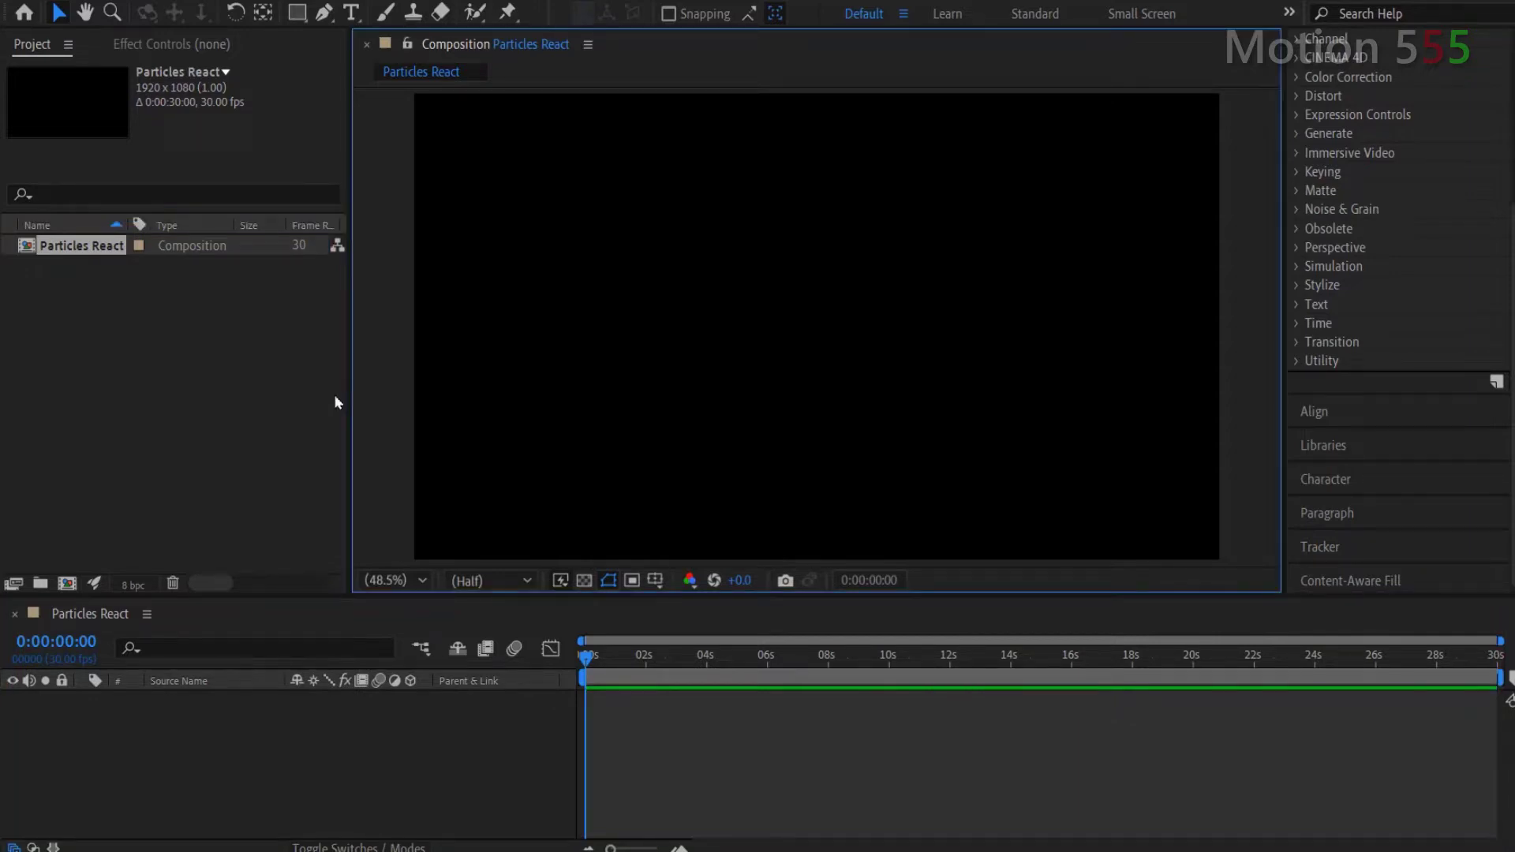
pyautogui.rightClick(291, 770)
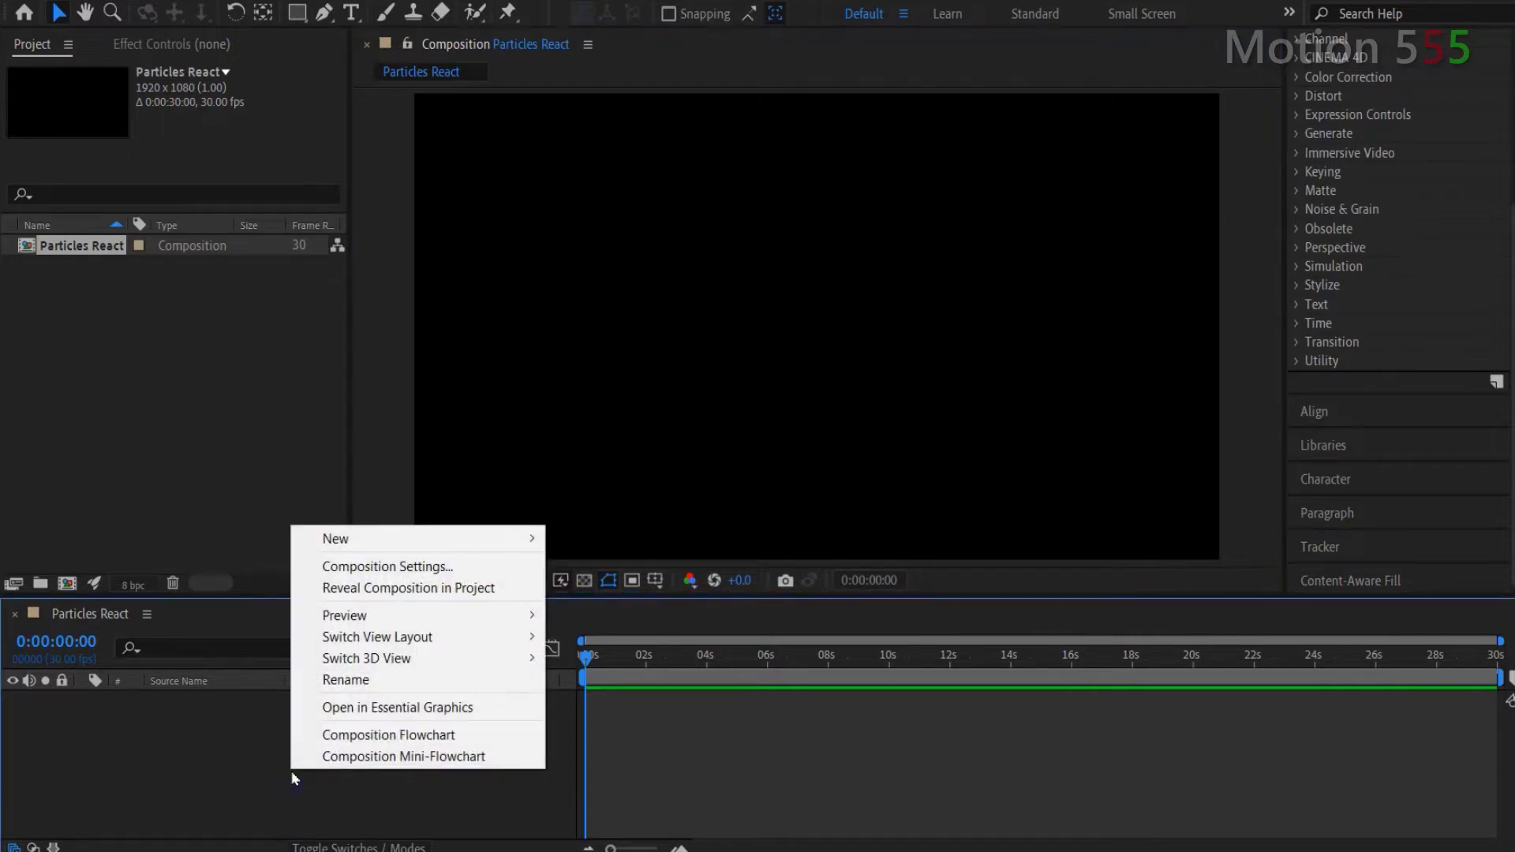
pyautogui.moveTo(468, 541)
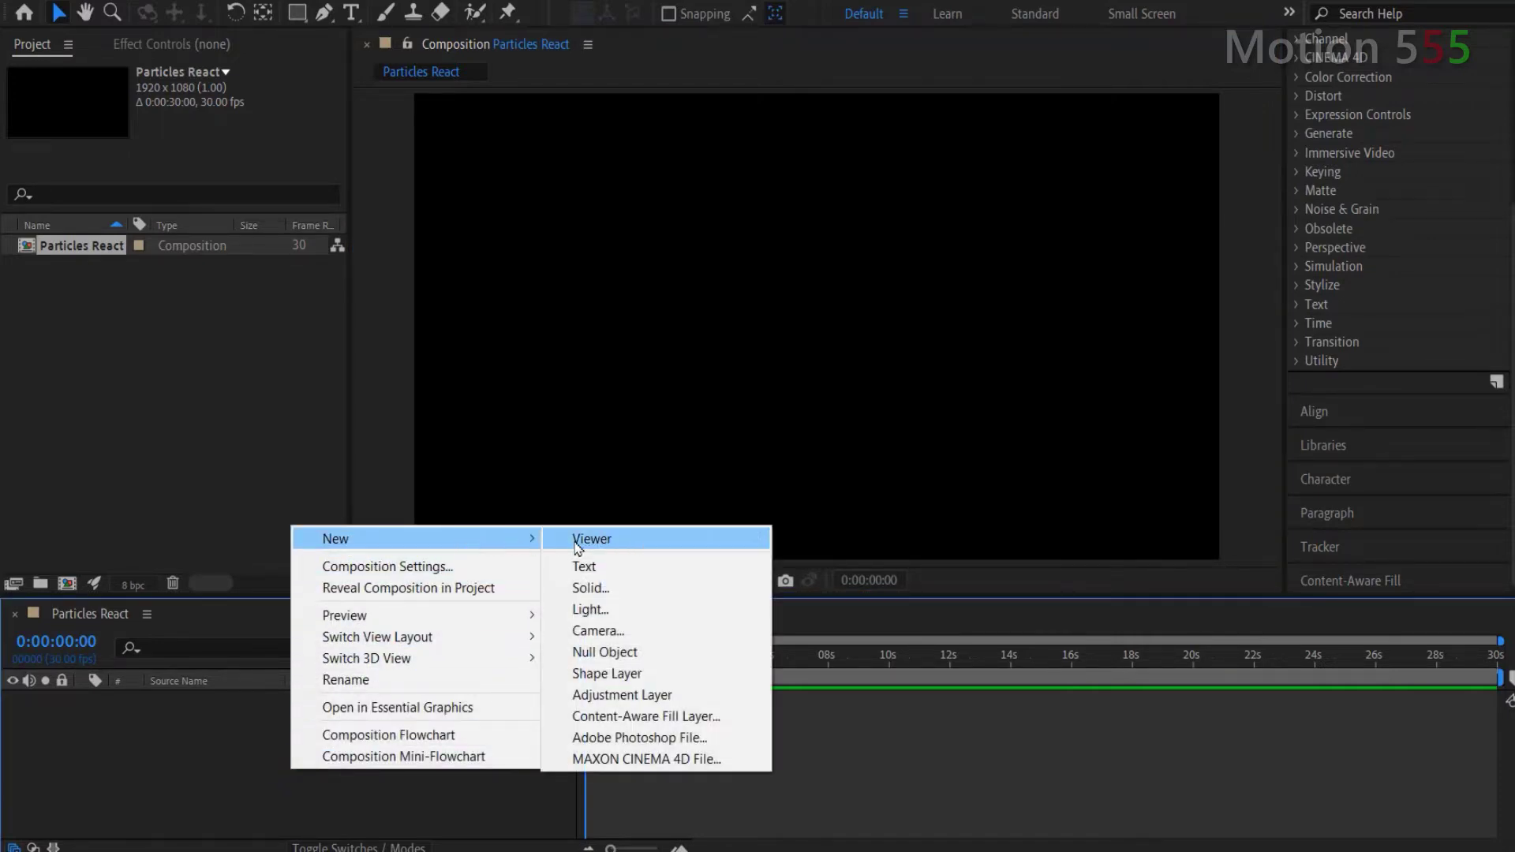
pyautogui.click(640, 587)
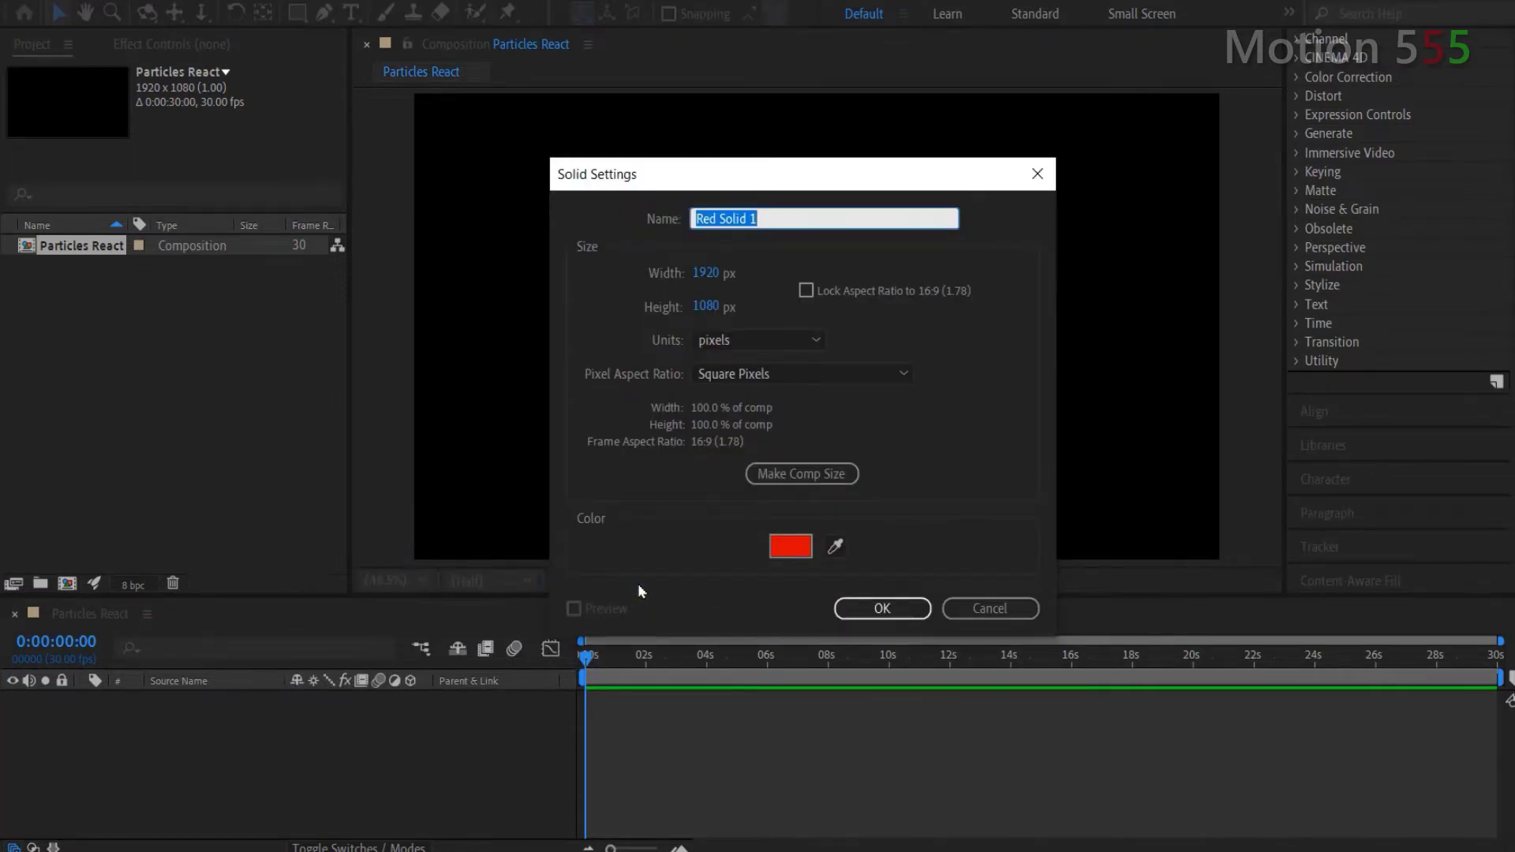
pyautogui.write('Snowfall')
pyautogui.click(801, 554)
pyautogui.moveTo(595, 544); pyautogui.dragTo(501, 561)
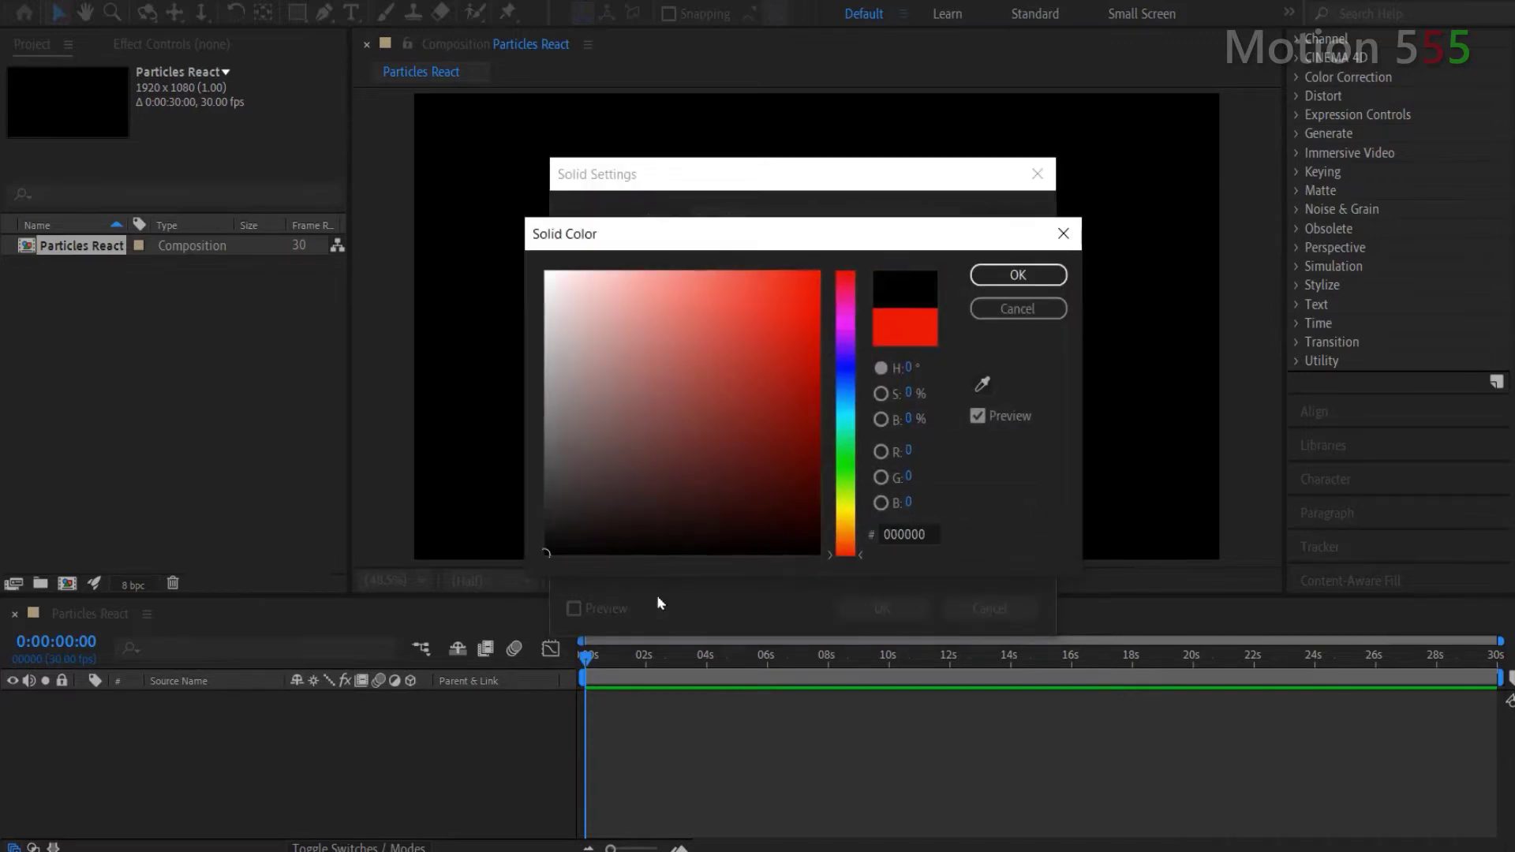
pyautogui.click(988, 276)
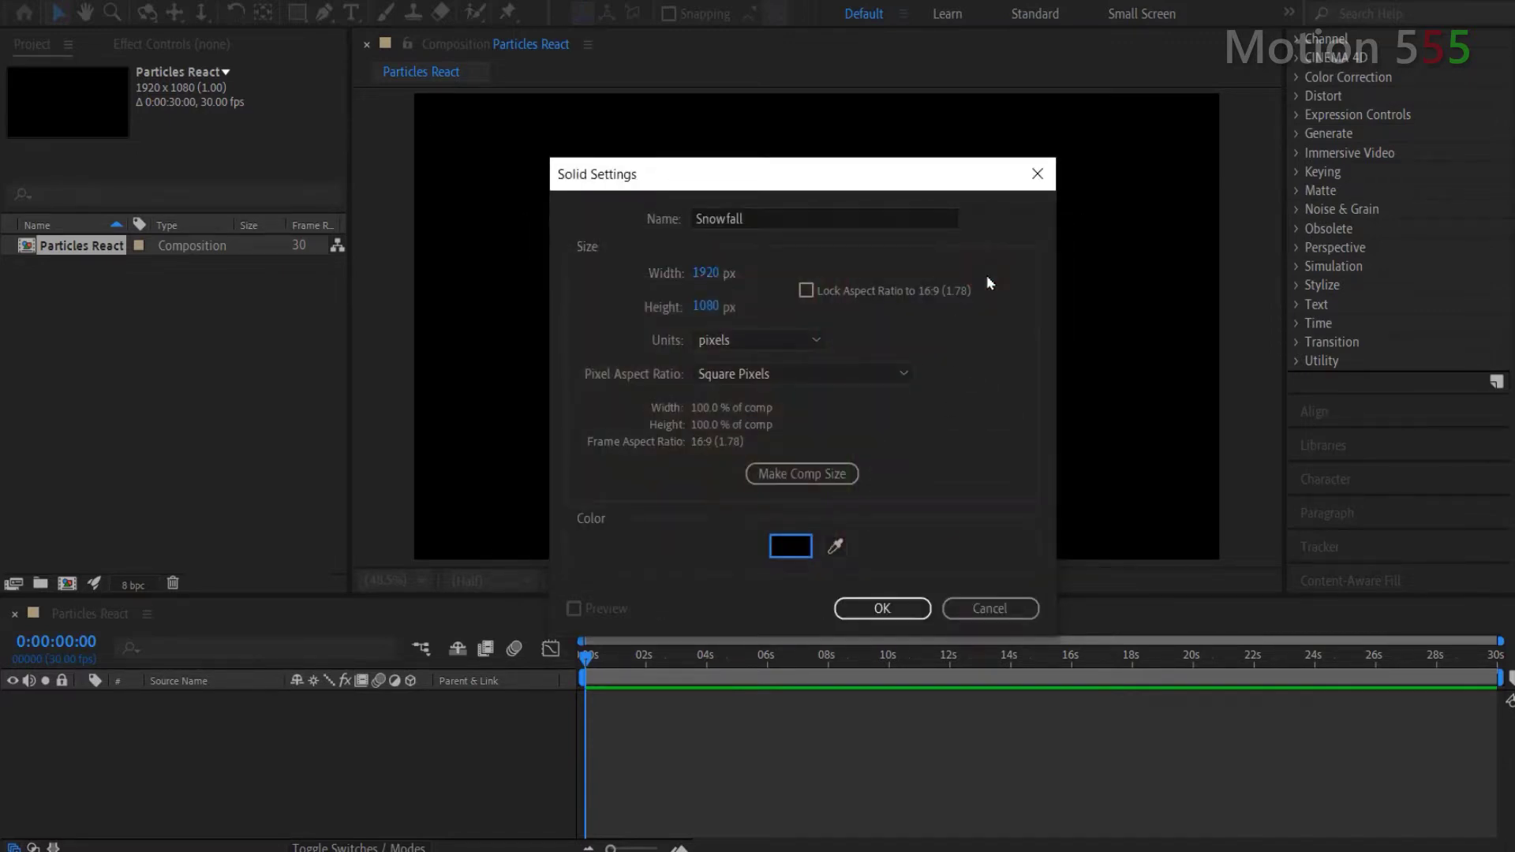
pyautogui.click(907, 614)
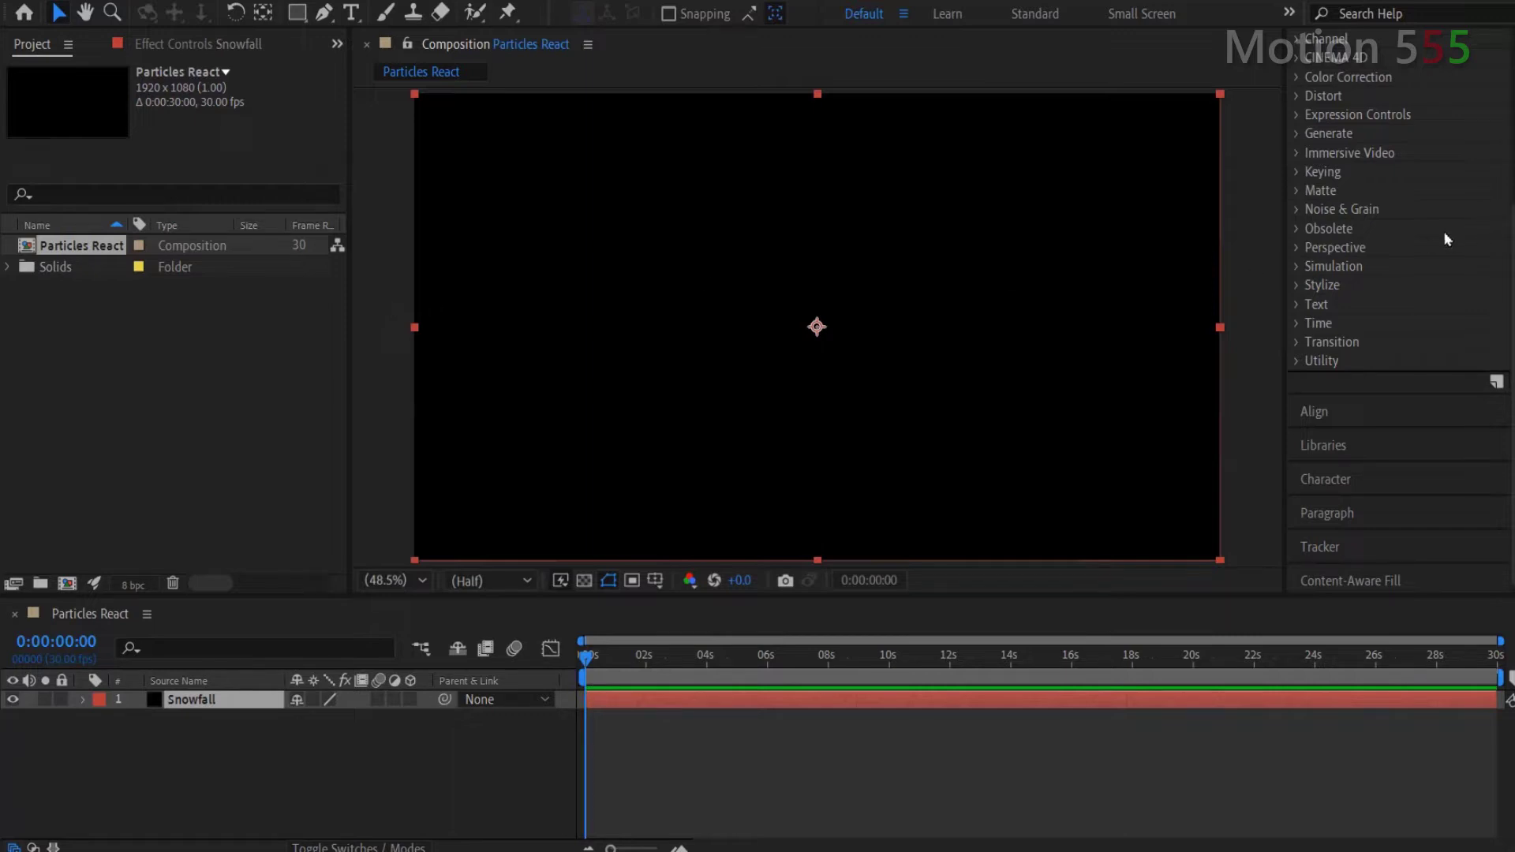
# Apply the CC Snowfall effect to the Snowfall layer
pyautogui.scroll(3, 1432, 236)
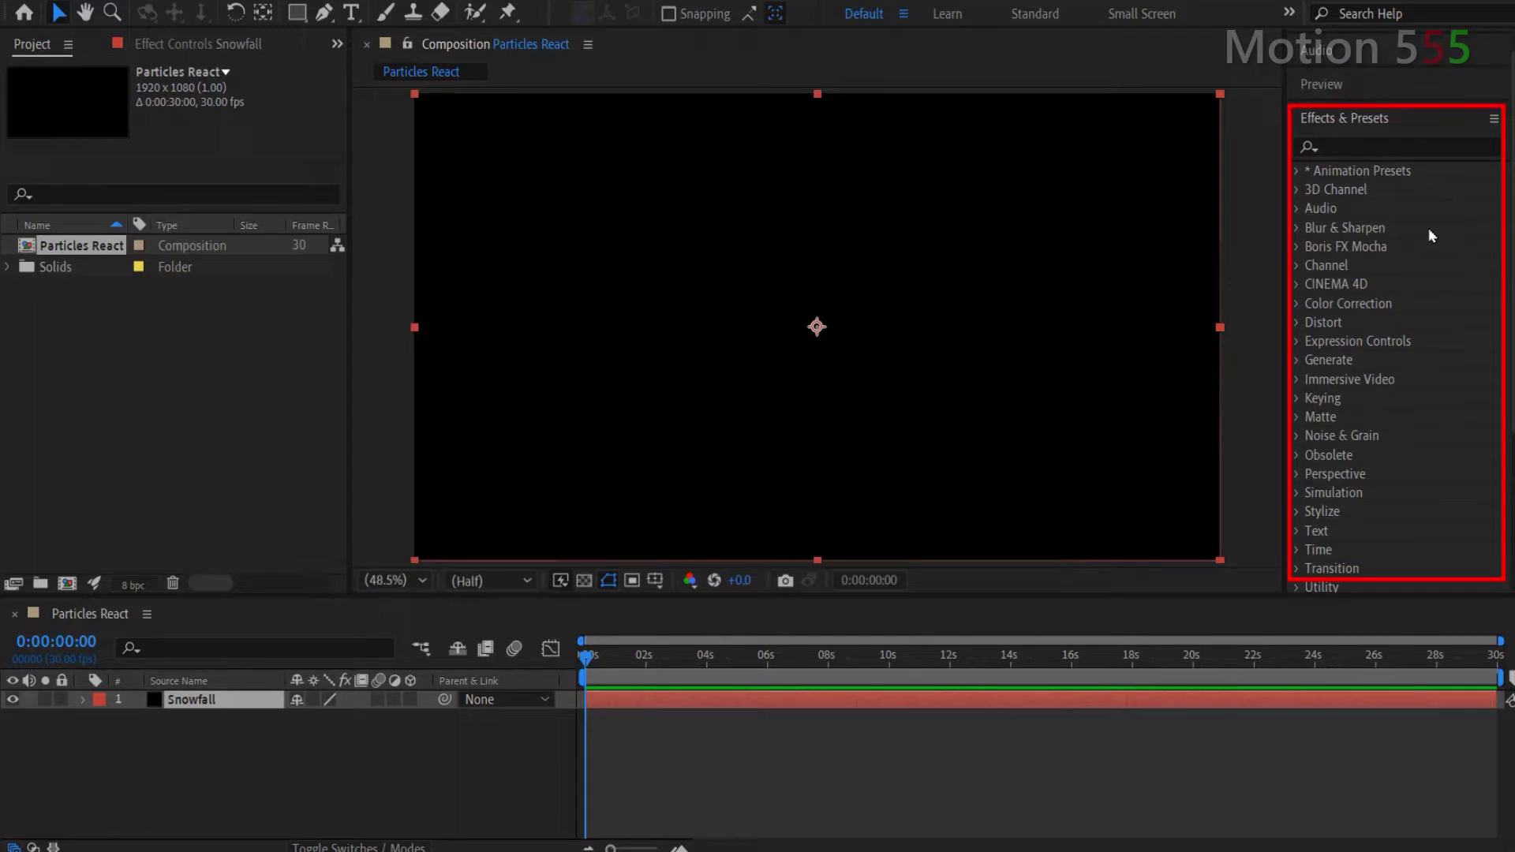
pyautogui.click(1393, 145)
pyautogui.write('s')
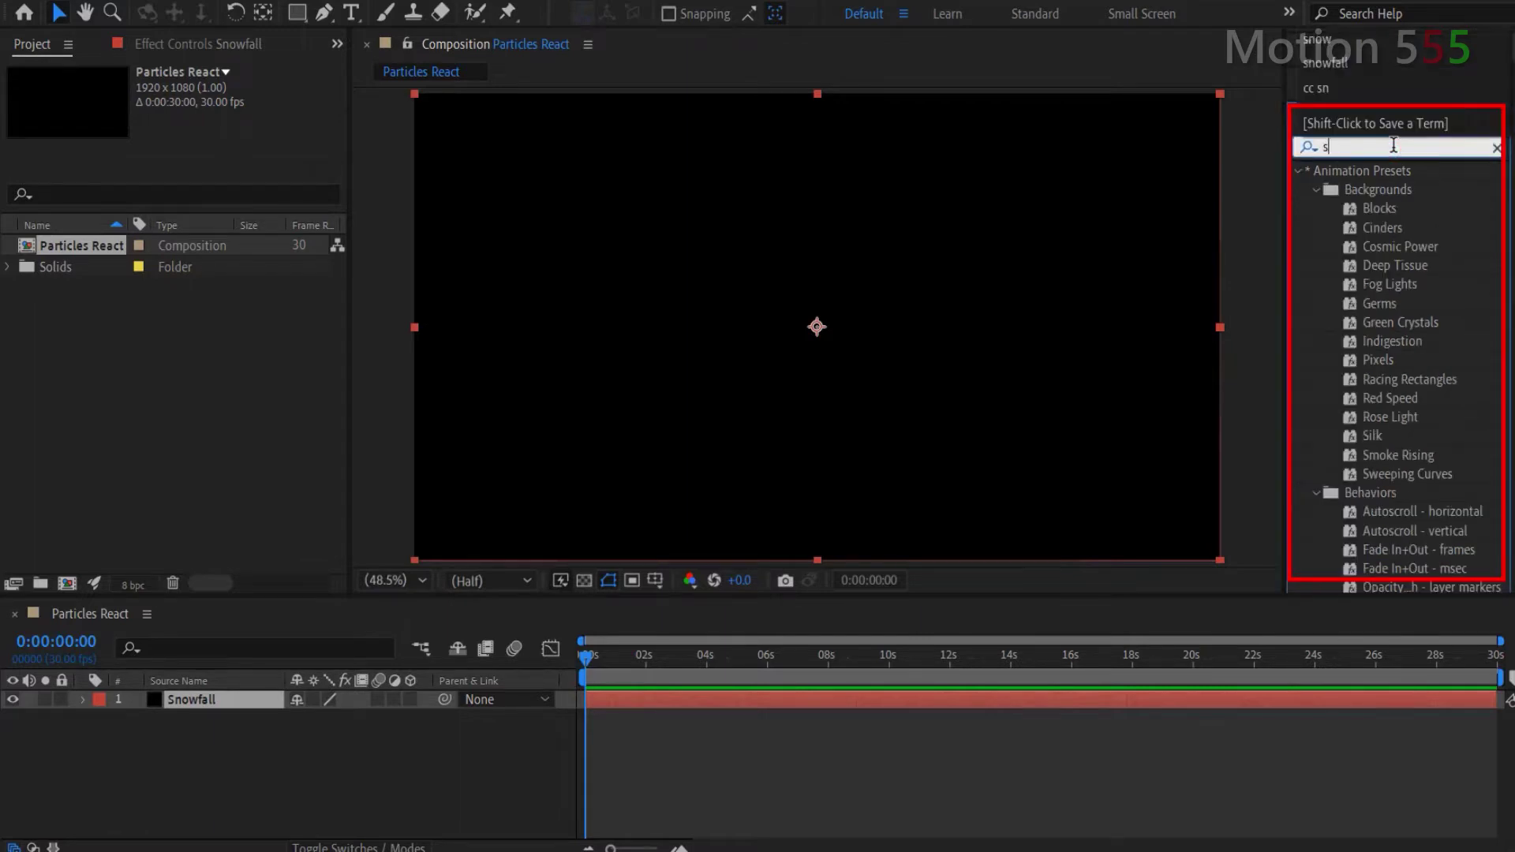
pyautogui.write('nowfall')
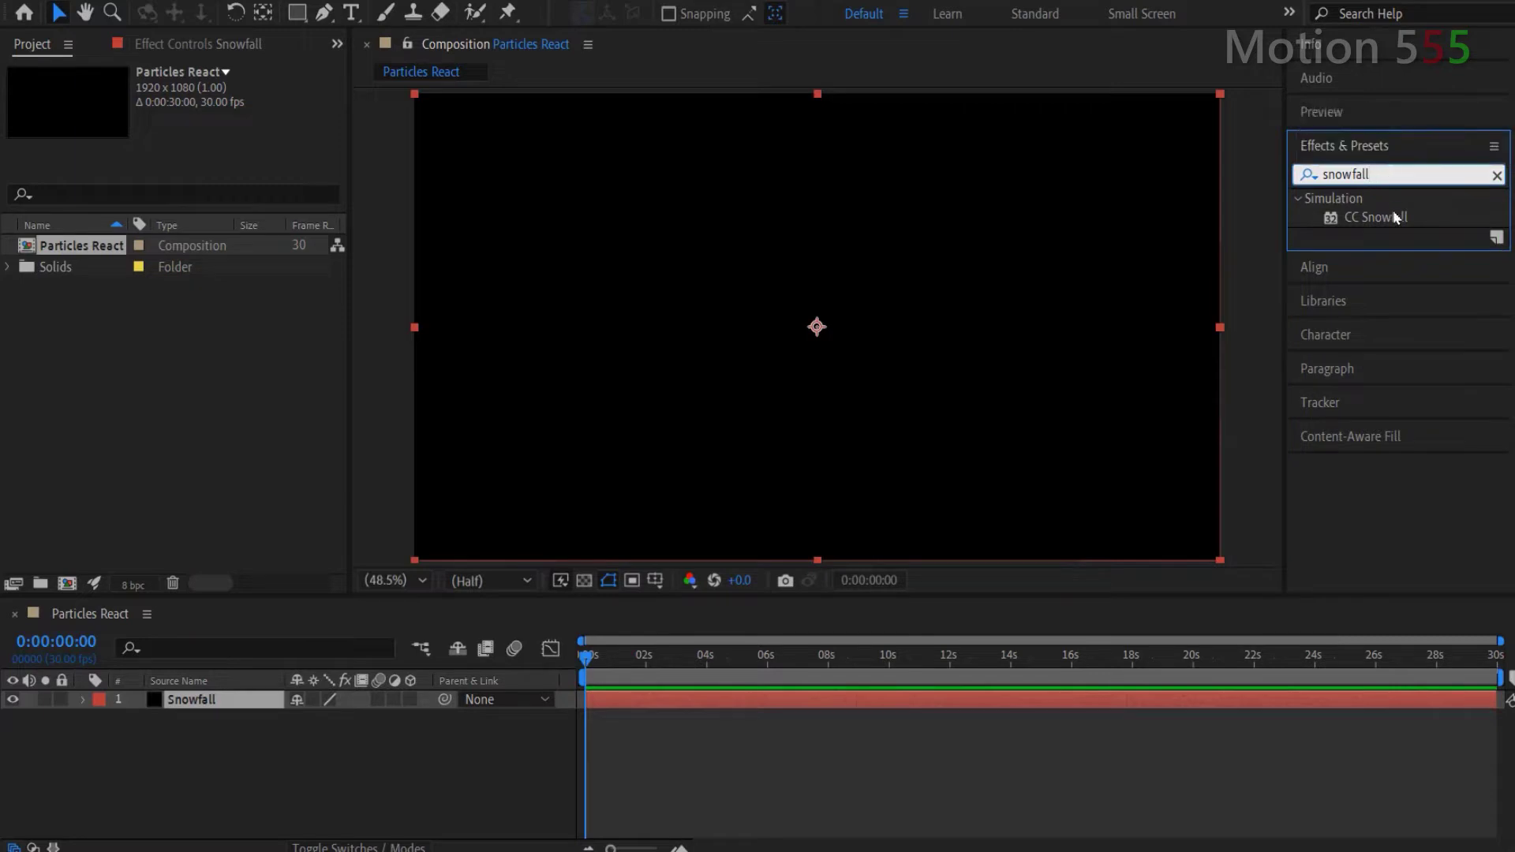
pyautogui.moveTo(1391, 217); pyautogui.dragTo(244, 702)
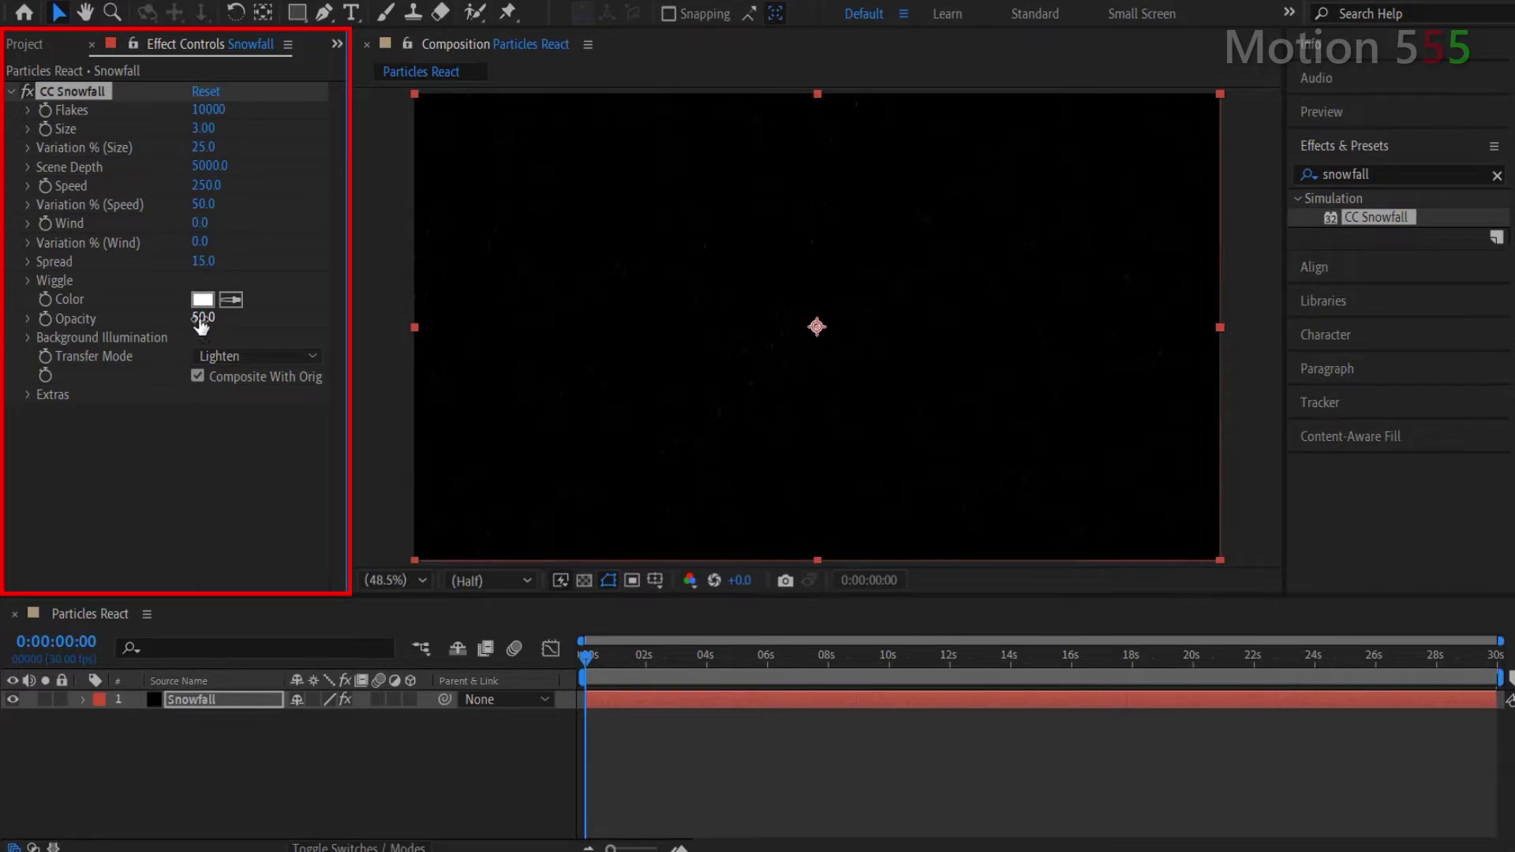
# Set CC Snowfall Opacity to 100 and flake Size to 15
pyautogui.moveTo(200, 325); pyautogui.dragTo(282, 322)
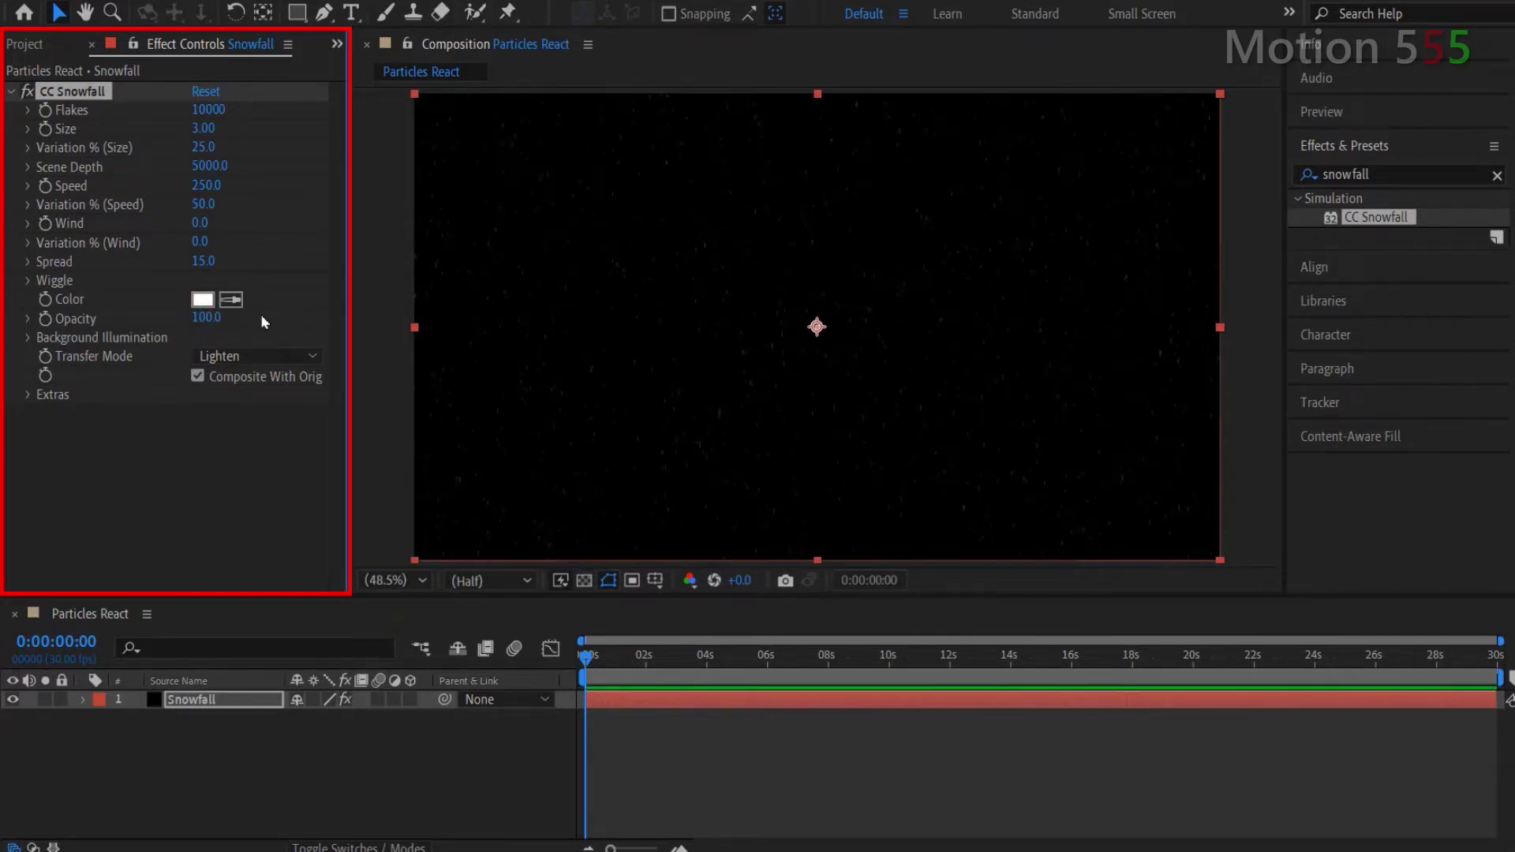
pyautogui.click(204, 128)
pyautogui.write('15')
pyautogui.press('Return')
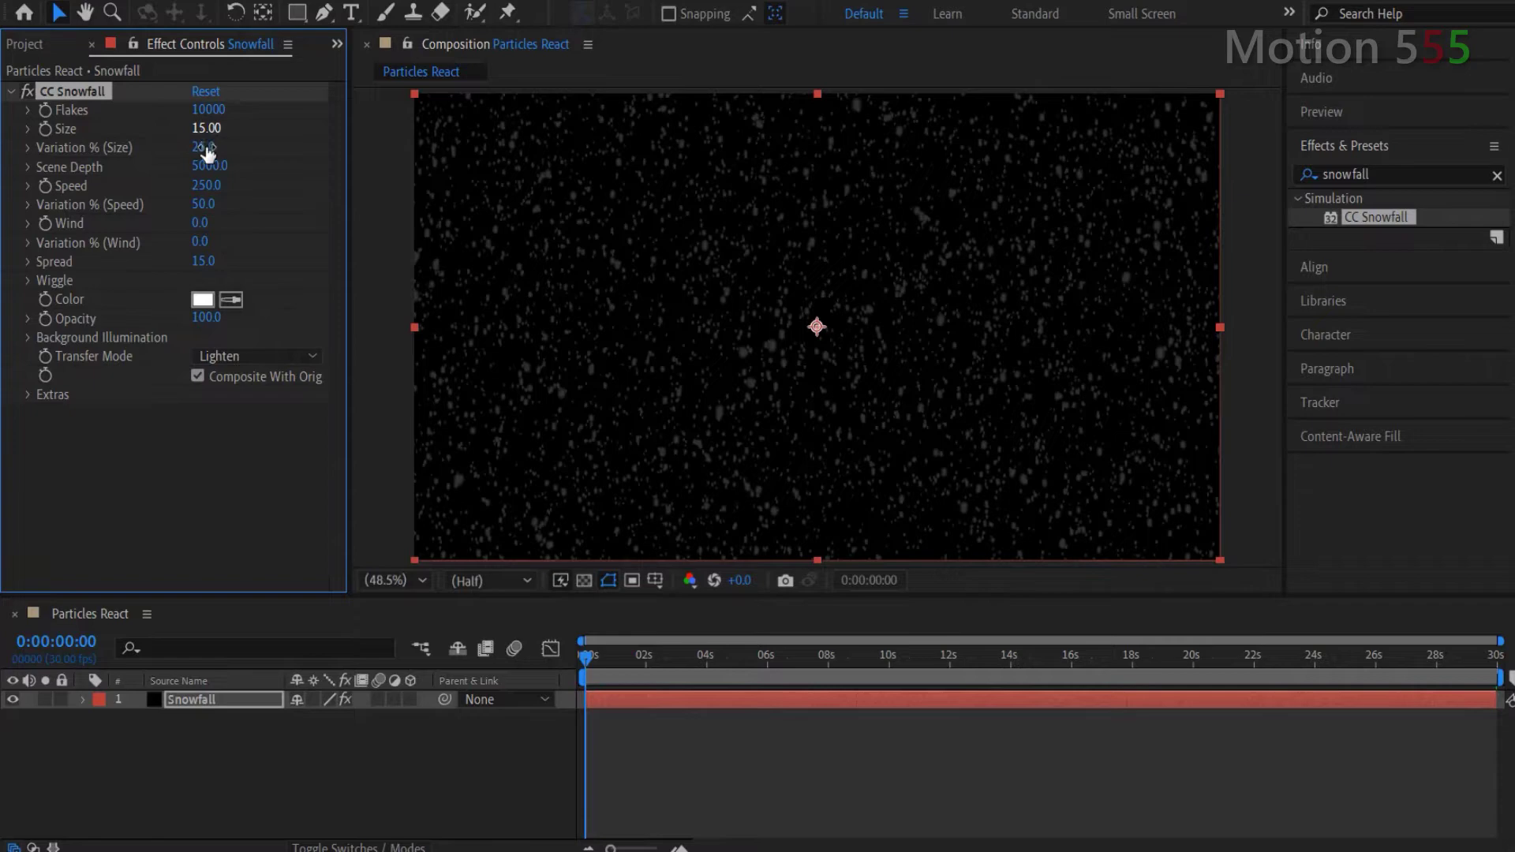
# Preview the snowfall animation, stop it at 0:00:15:21, and bring the Project panel forward
pyautogui.press('space')
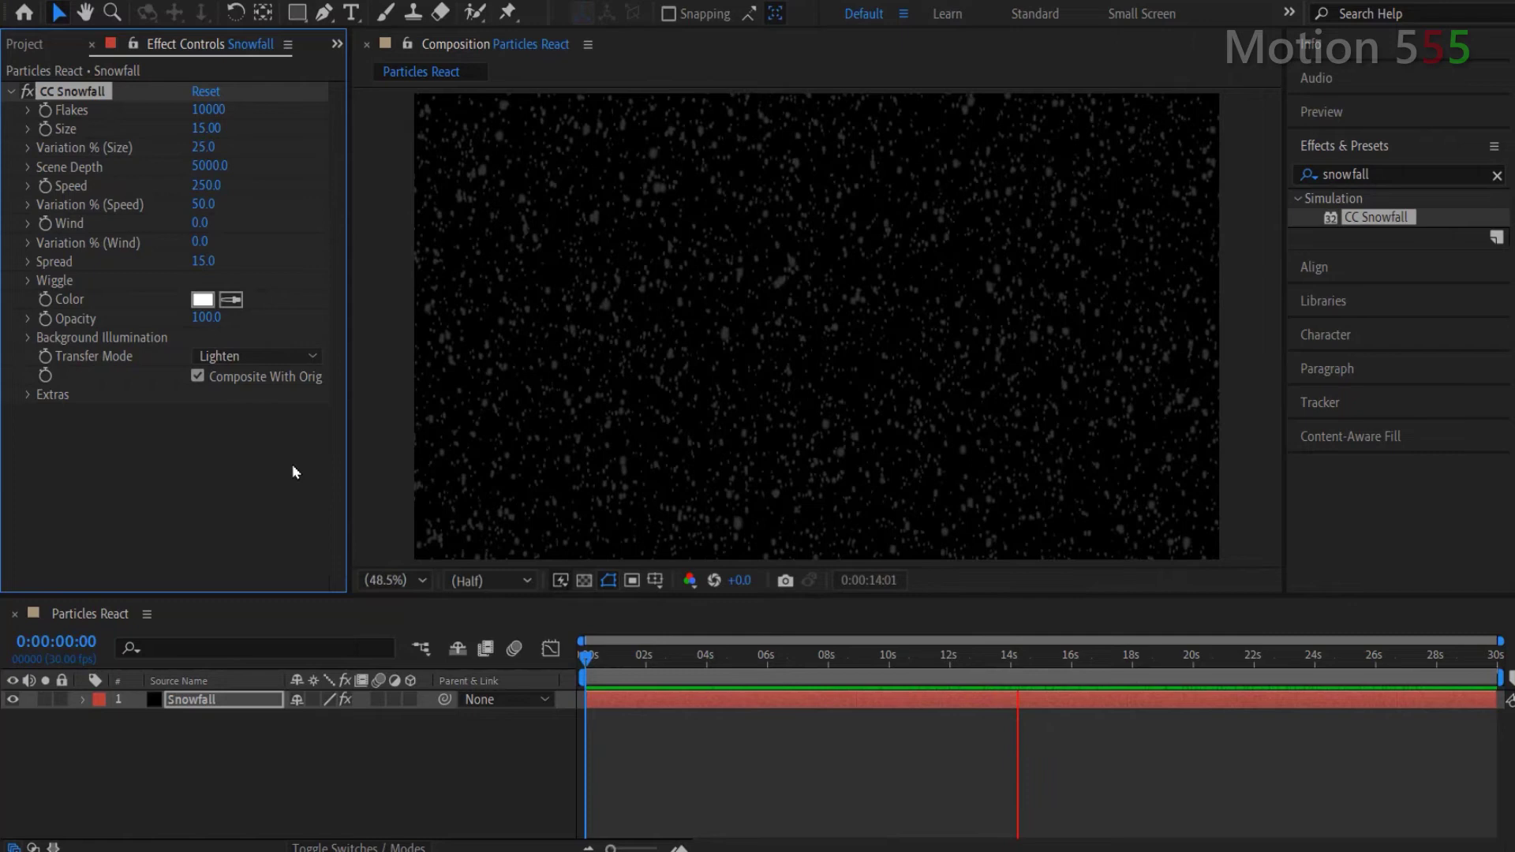
pyautogui.press('space')
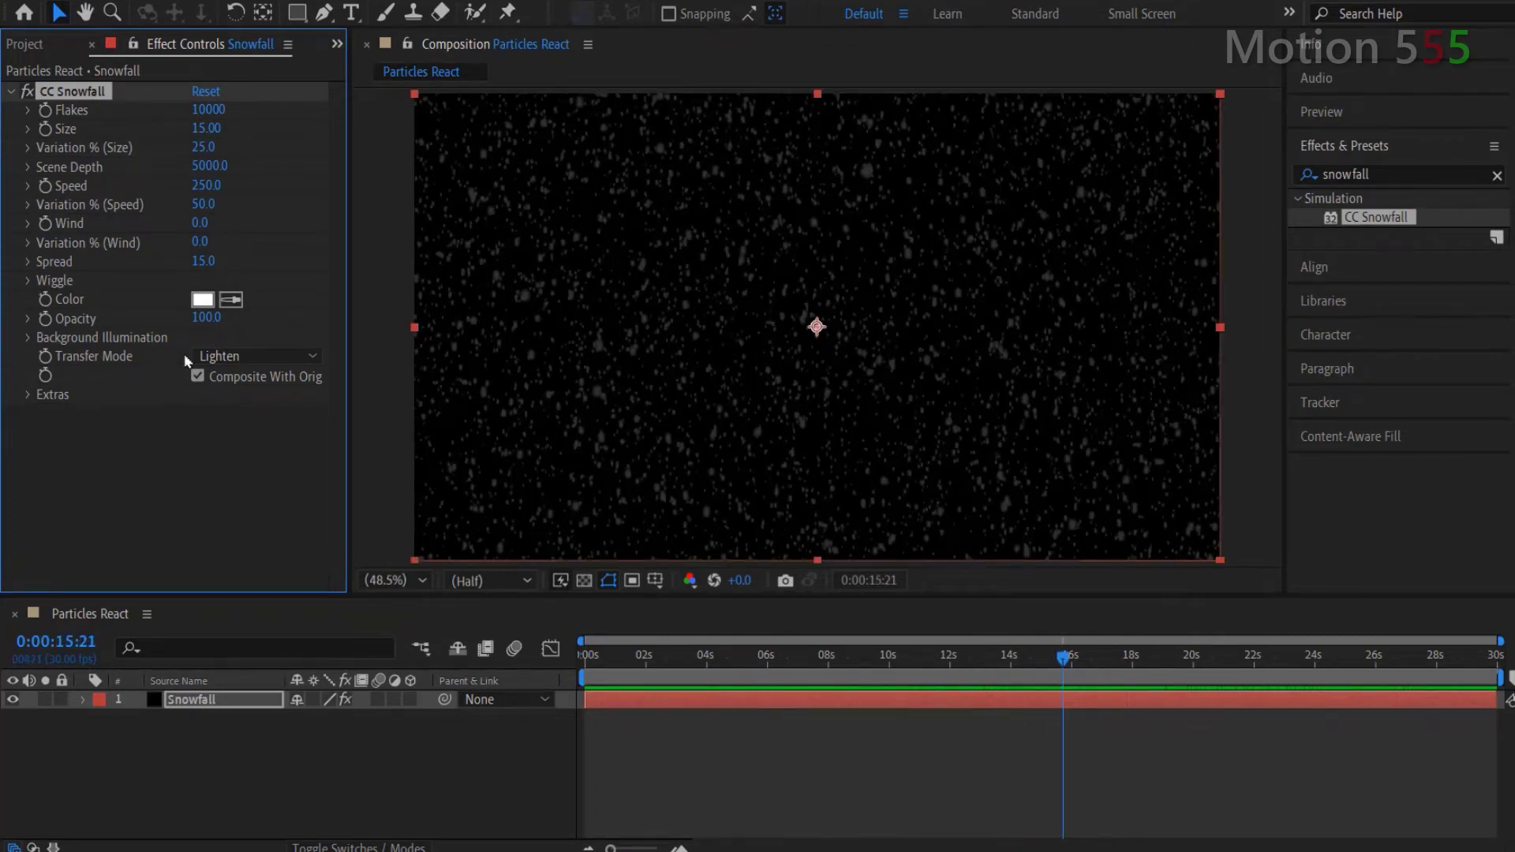
pyautogui.click(23, 47)
# Import night-photograph_1920x1080.jpg and the music WAV file from the tutorial 1 folder
pyautogui.hotkey('alt', 'Tab')
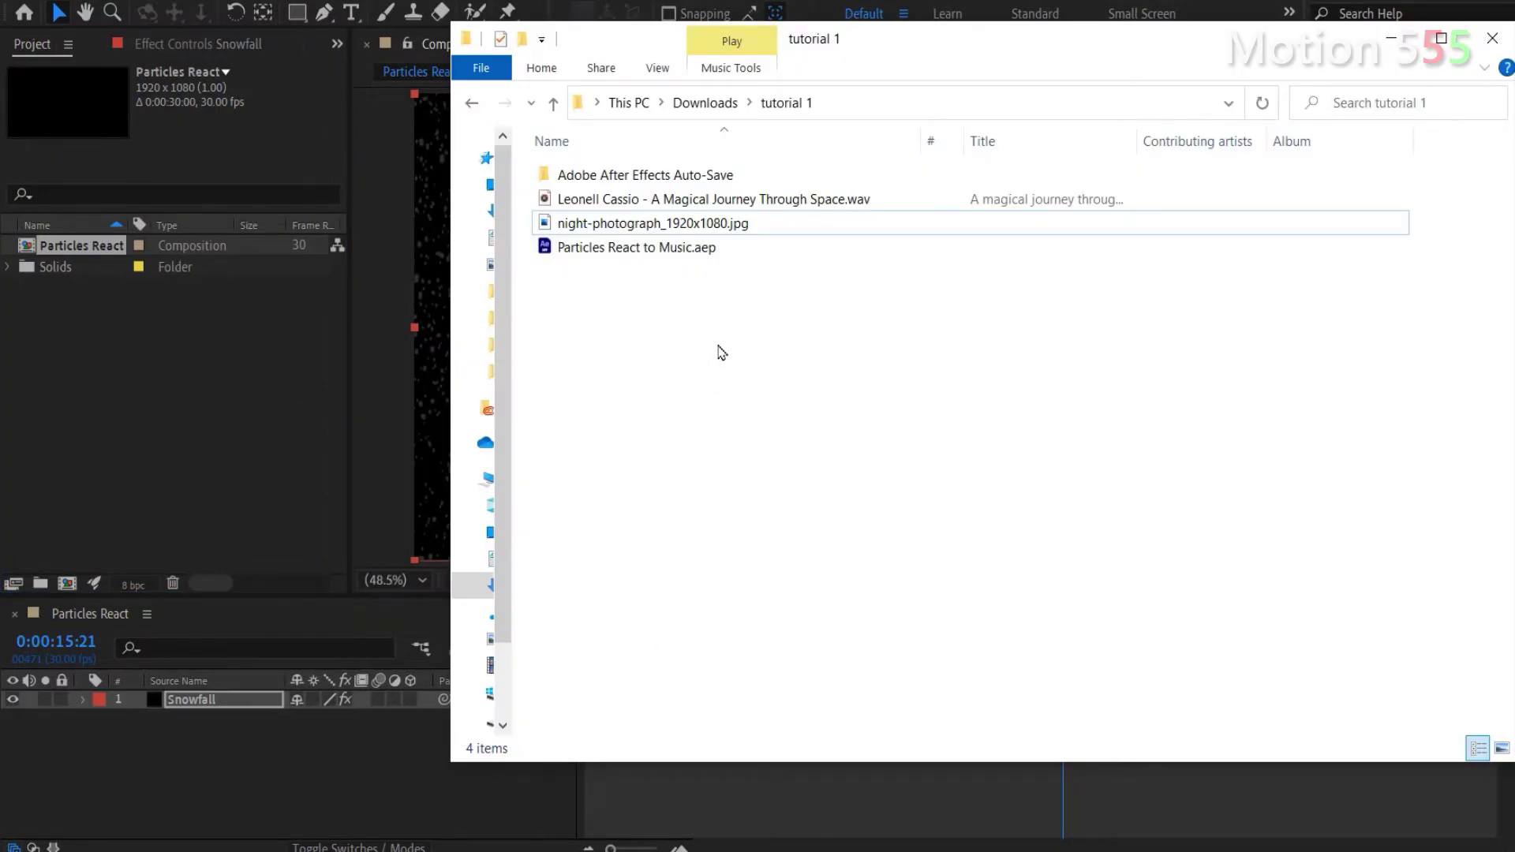
pyautogui.click(694, 224)
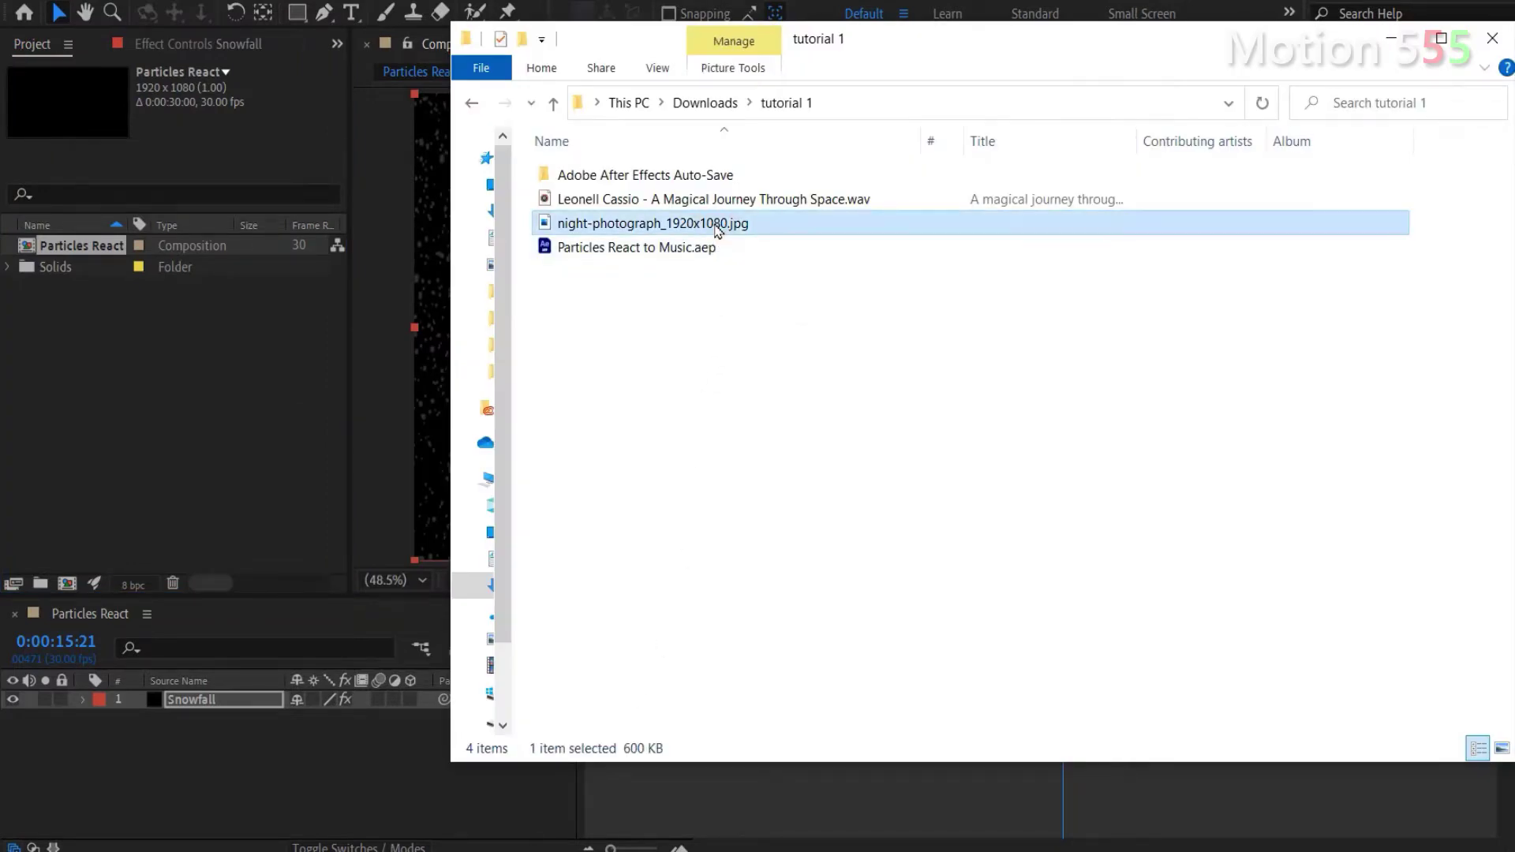
pyautogui.hotkey('shift', 'Up')
pyautogui.moveTo(688, 223); pyautogui.dragTo(145, 379)
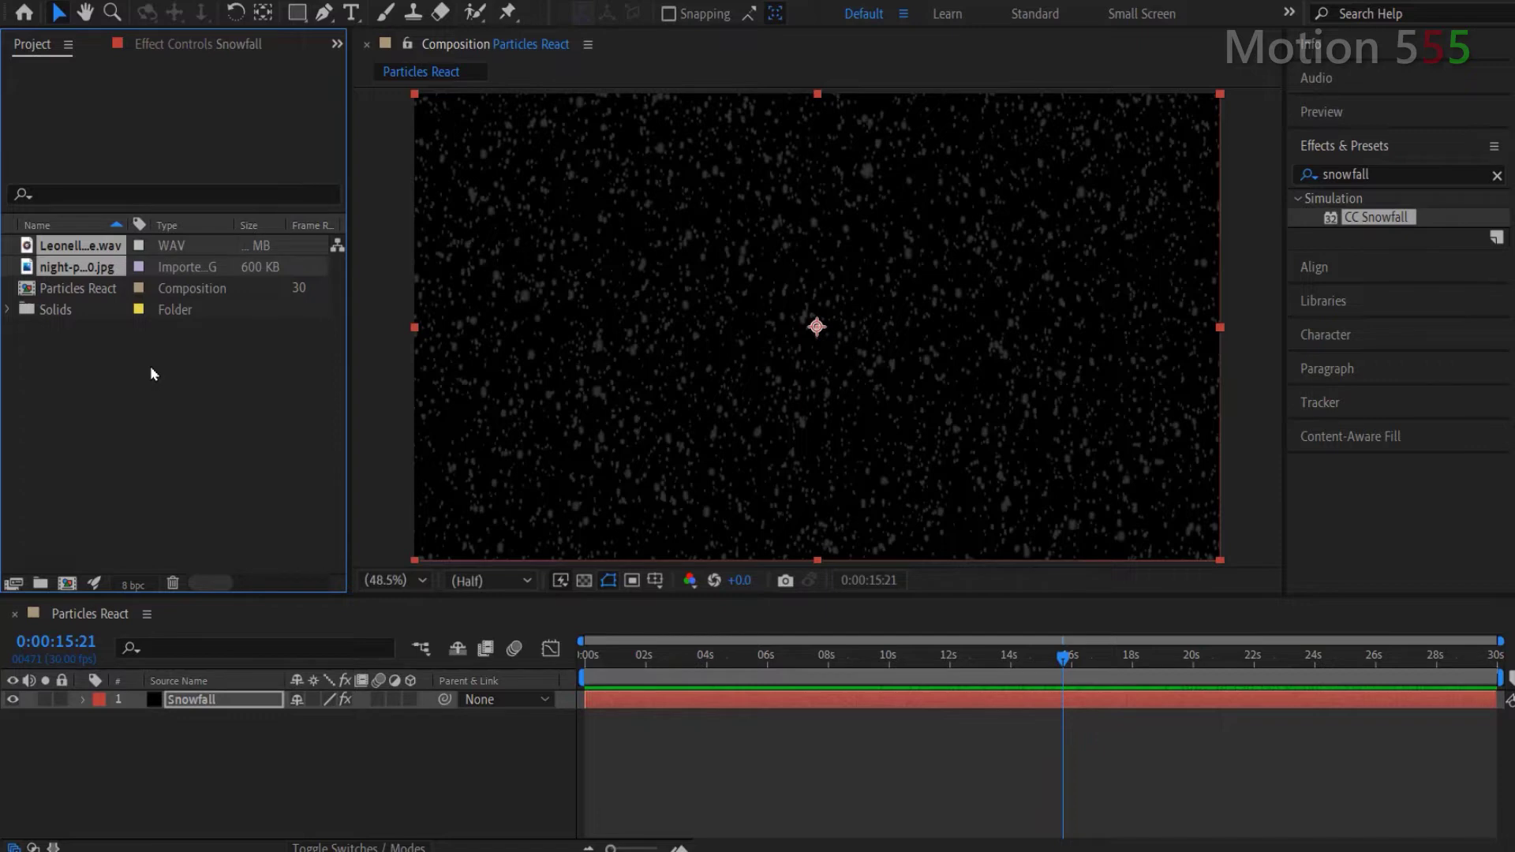
# Place the night photograph beneath Snowfall as a layer renamed 'background'
pyautogui.click(130, 362)
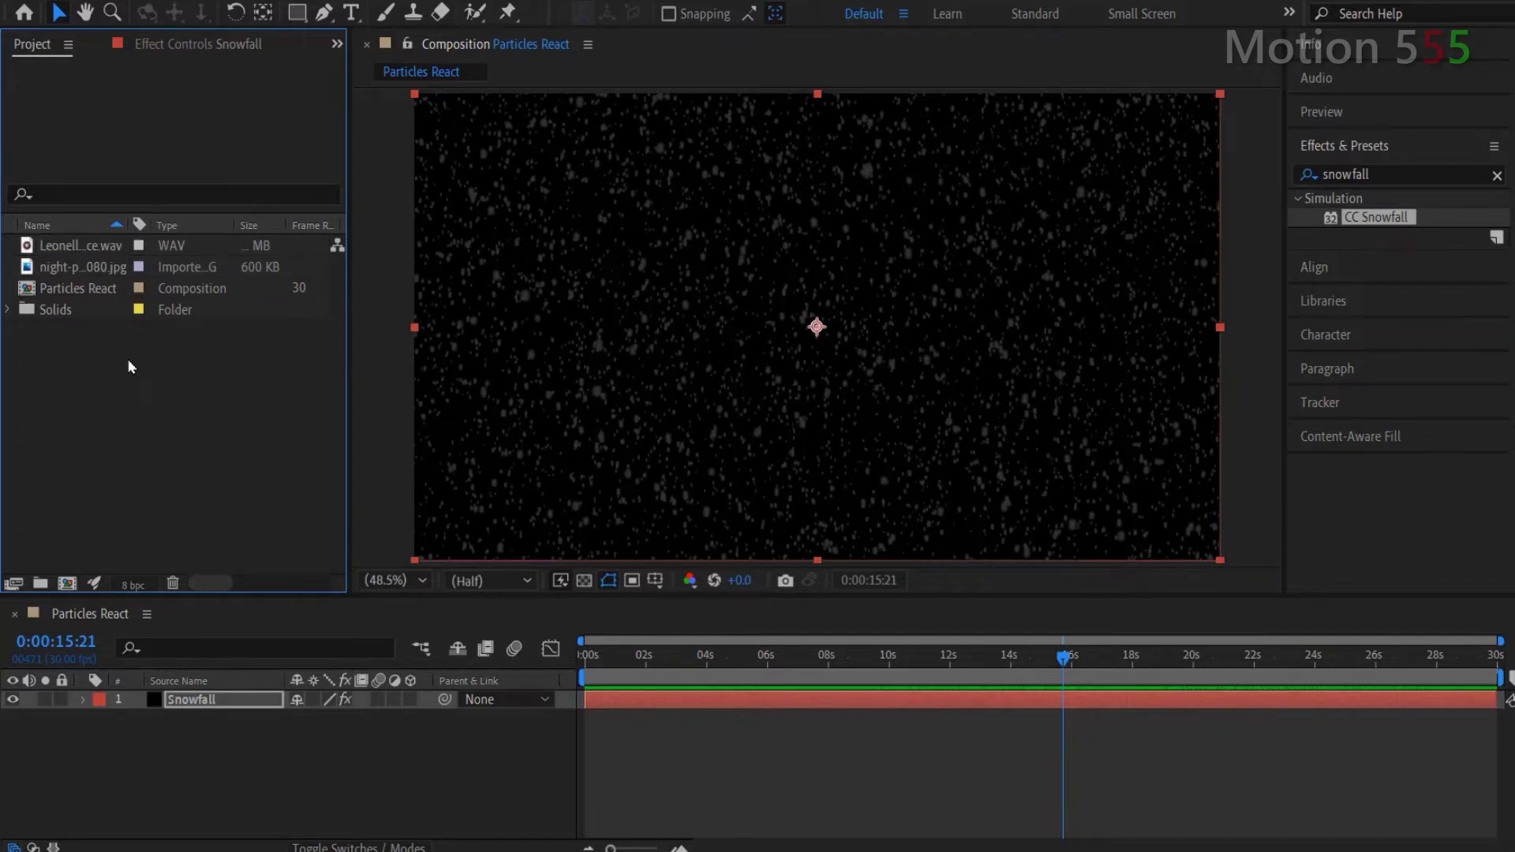
pyautogui.moveTo(86, 267); pyautogui.dragTo(203, 748)
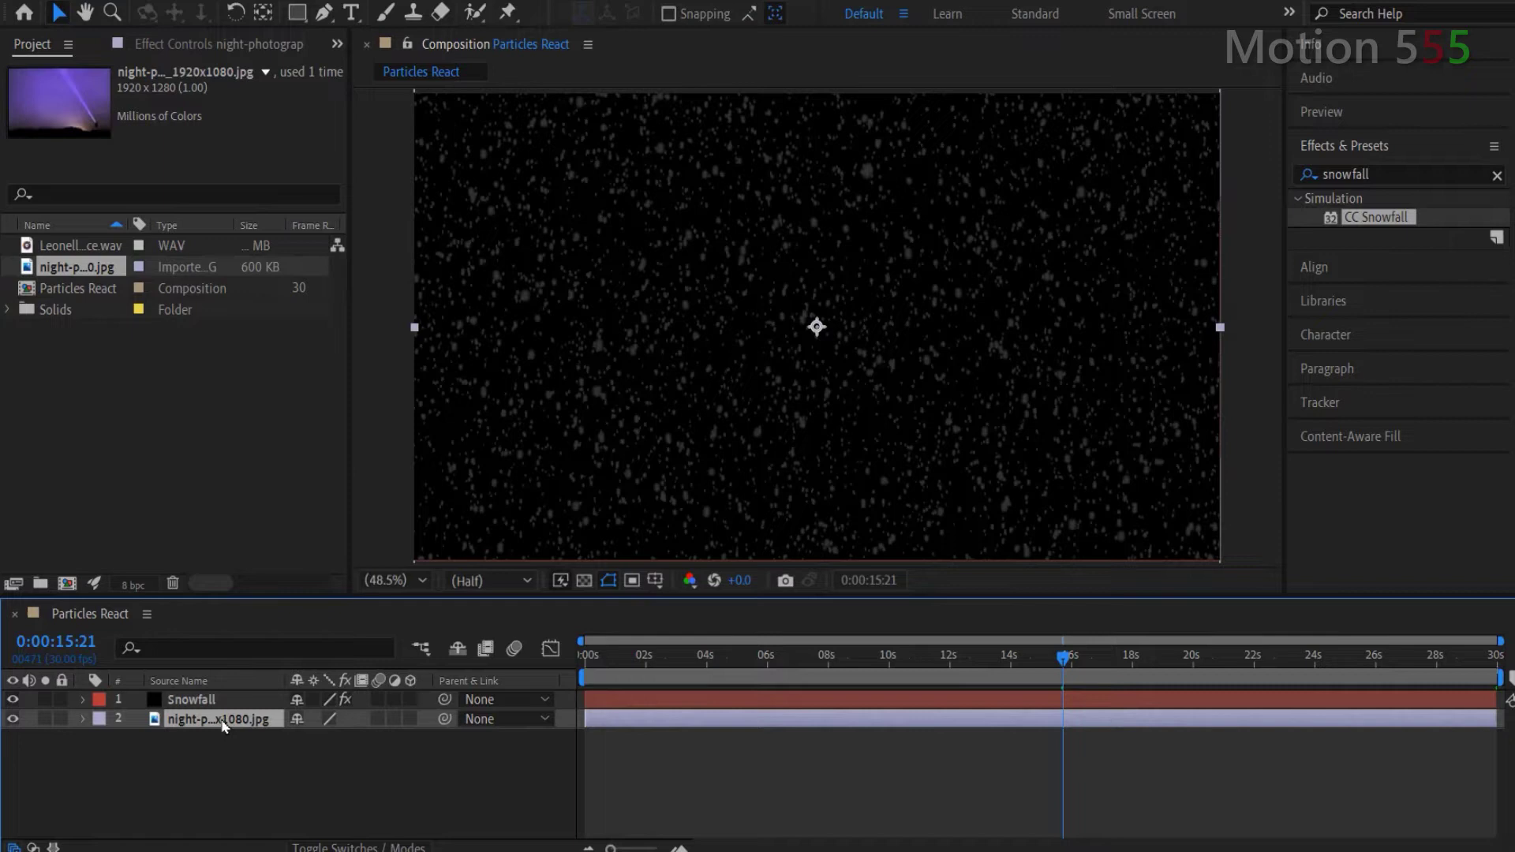
pyautogui.press('Return')
pyautogui.write('ba')
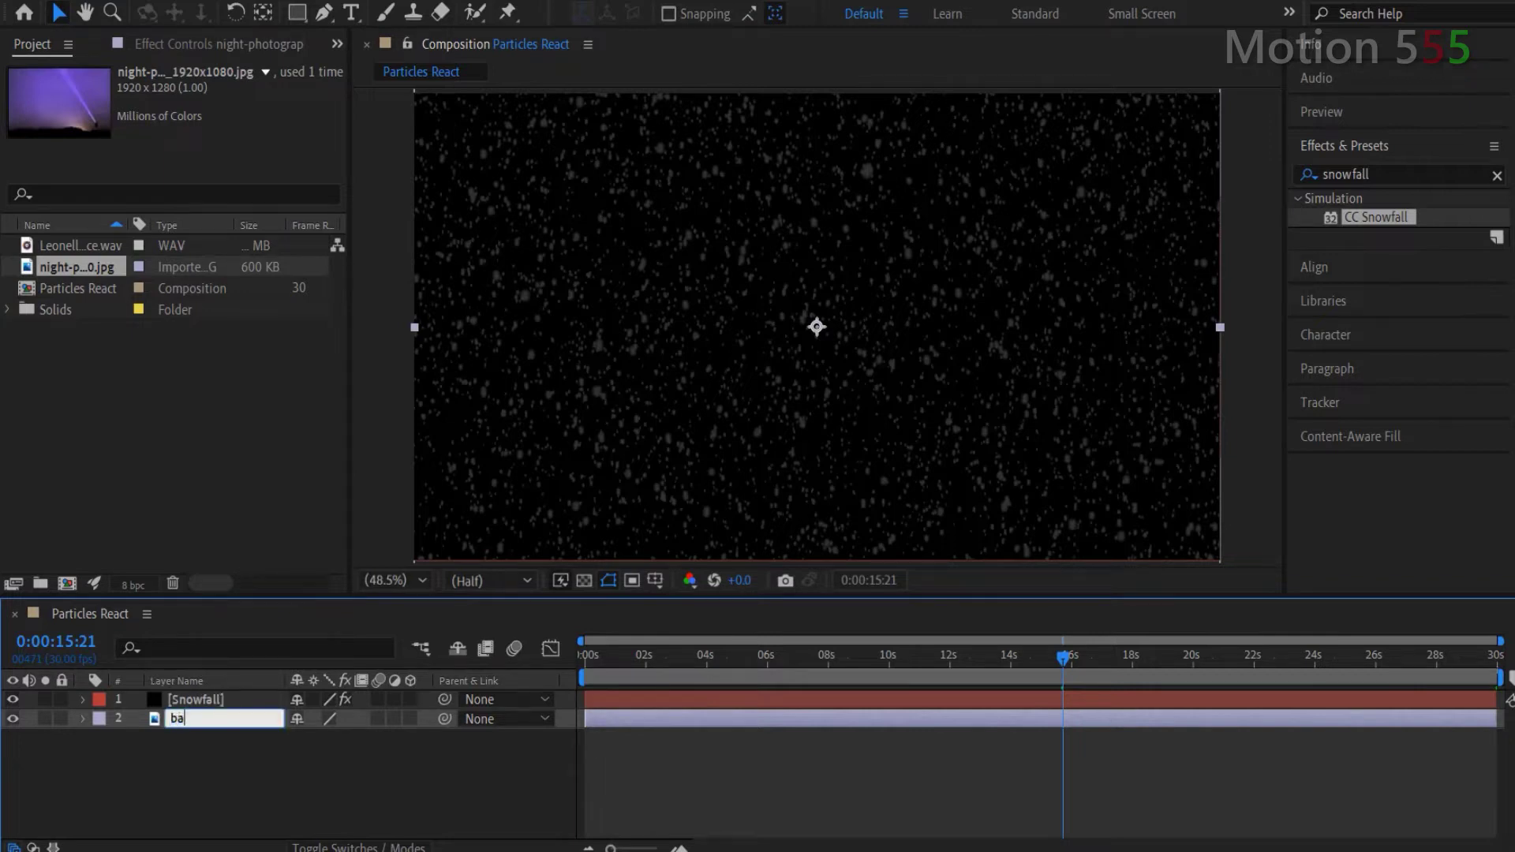
pyautogui.write('ckground')
pyautogui.press('Return')
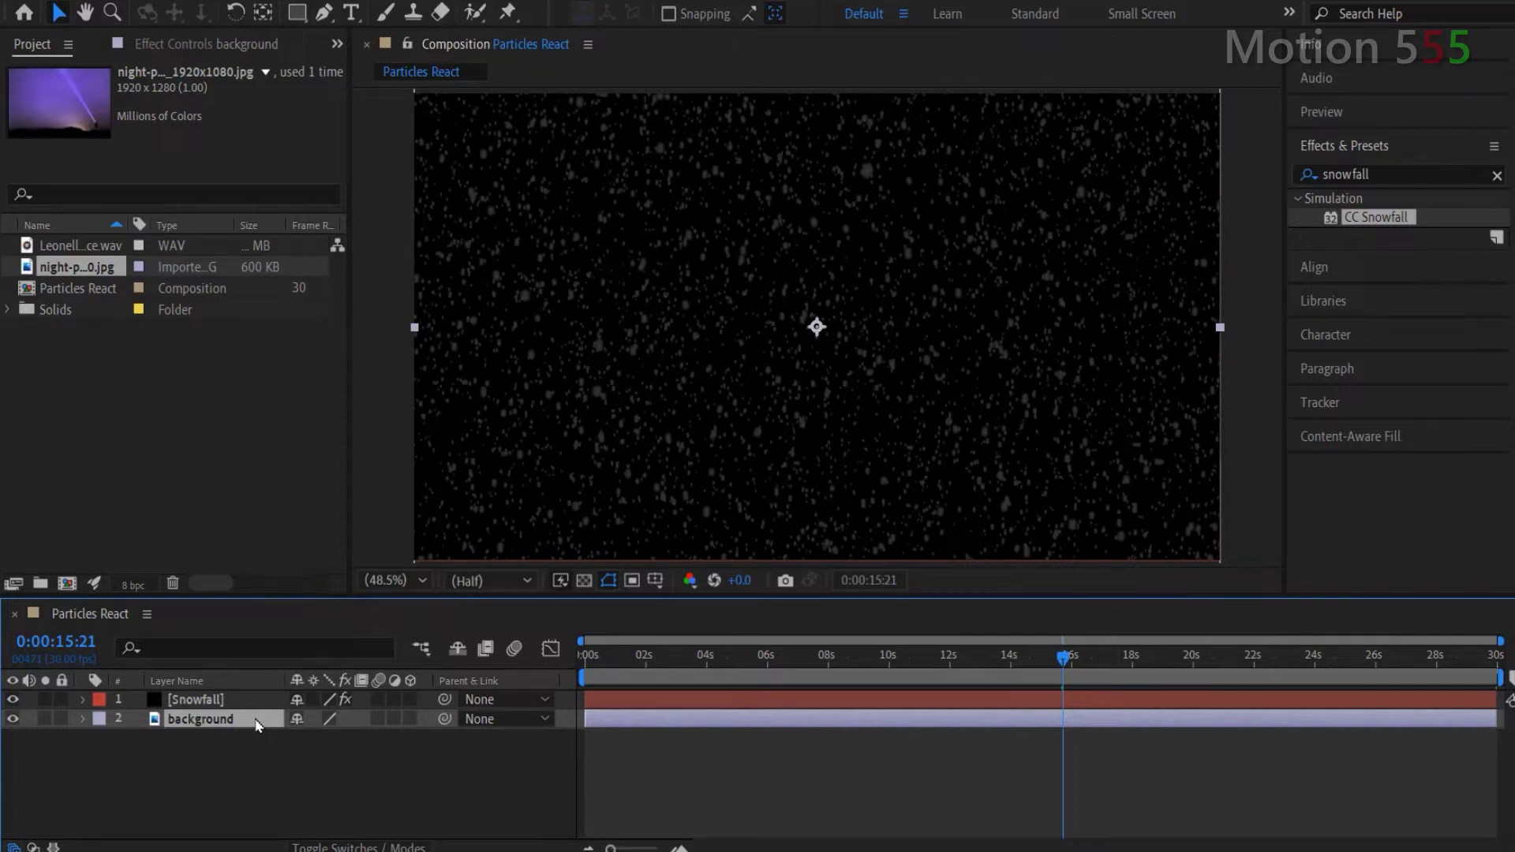
pyautogui.click(253, 699)
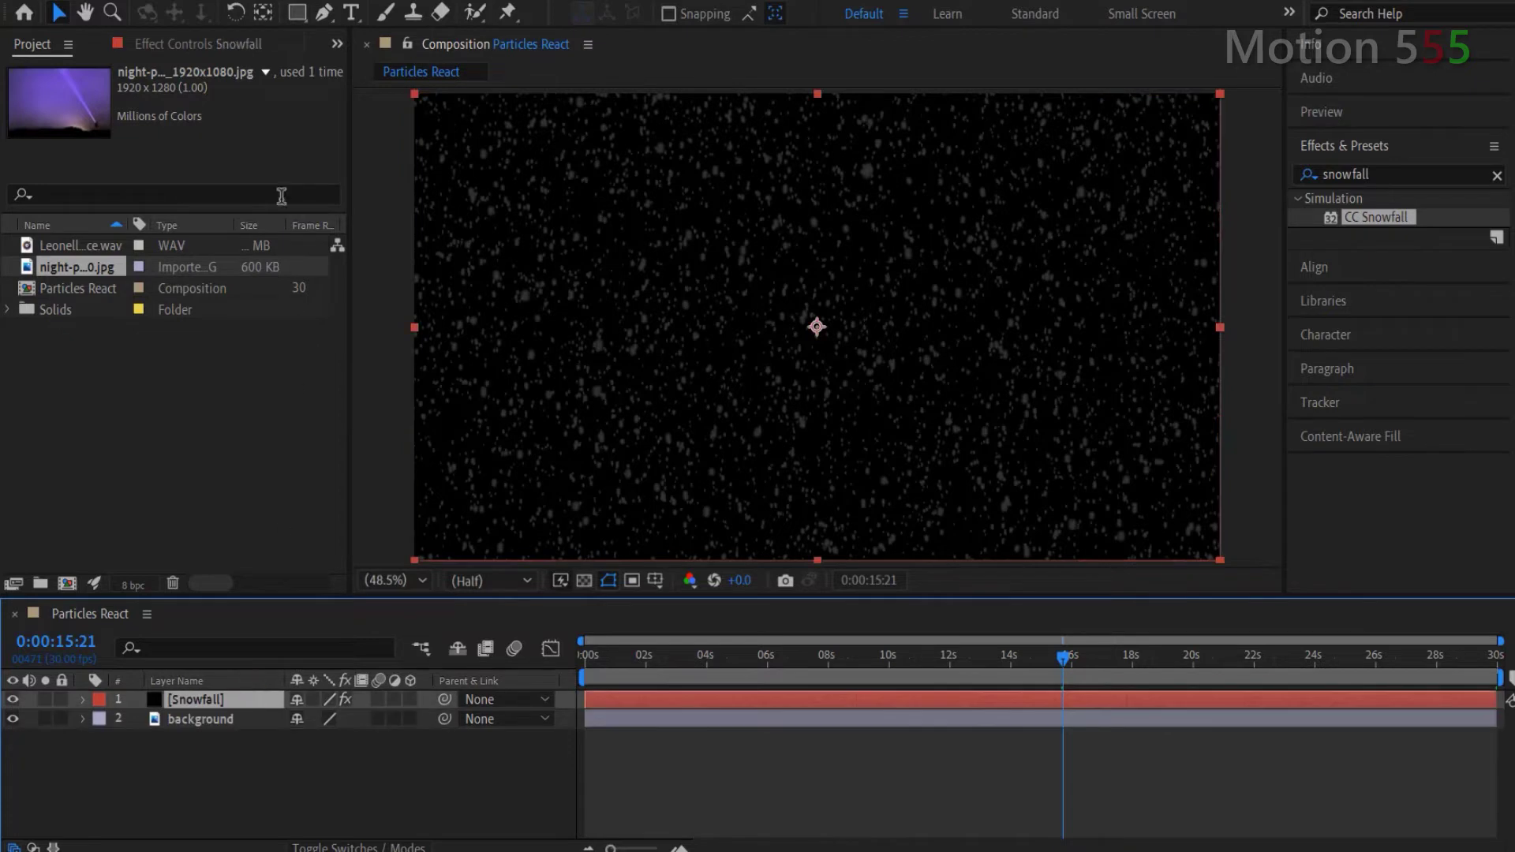
# Uncheck Composite With Orig in CC Snowfall so the photo shows behind the flakes
pyautogui.click(211, 45)
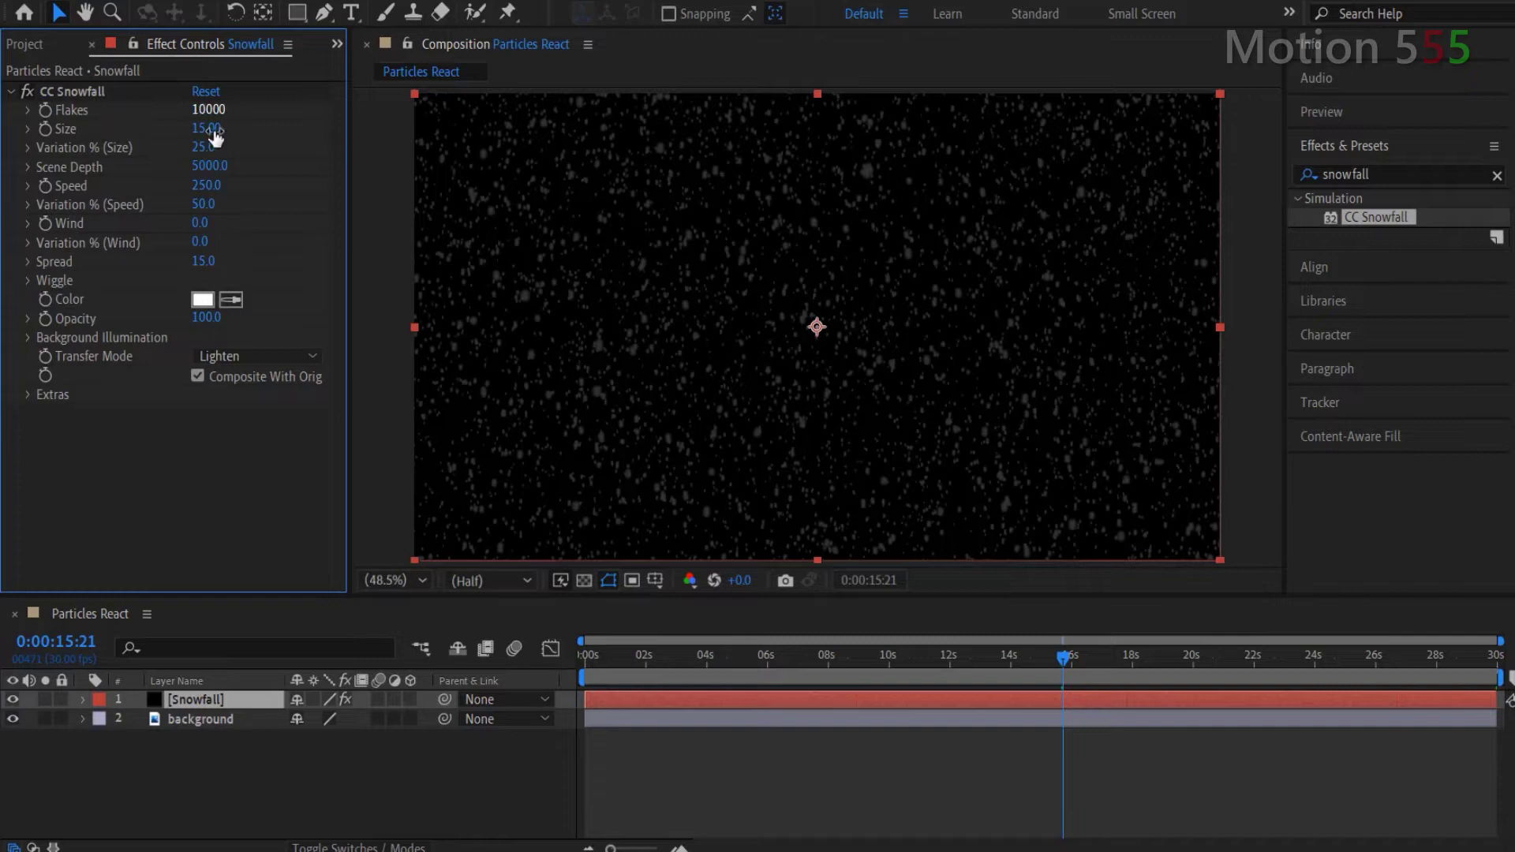
pyautogui.click(198, 377)
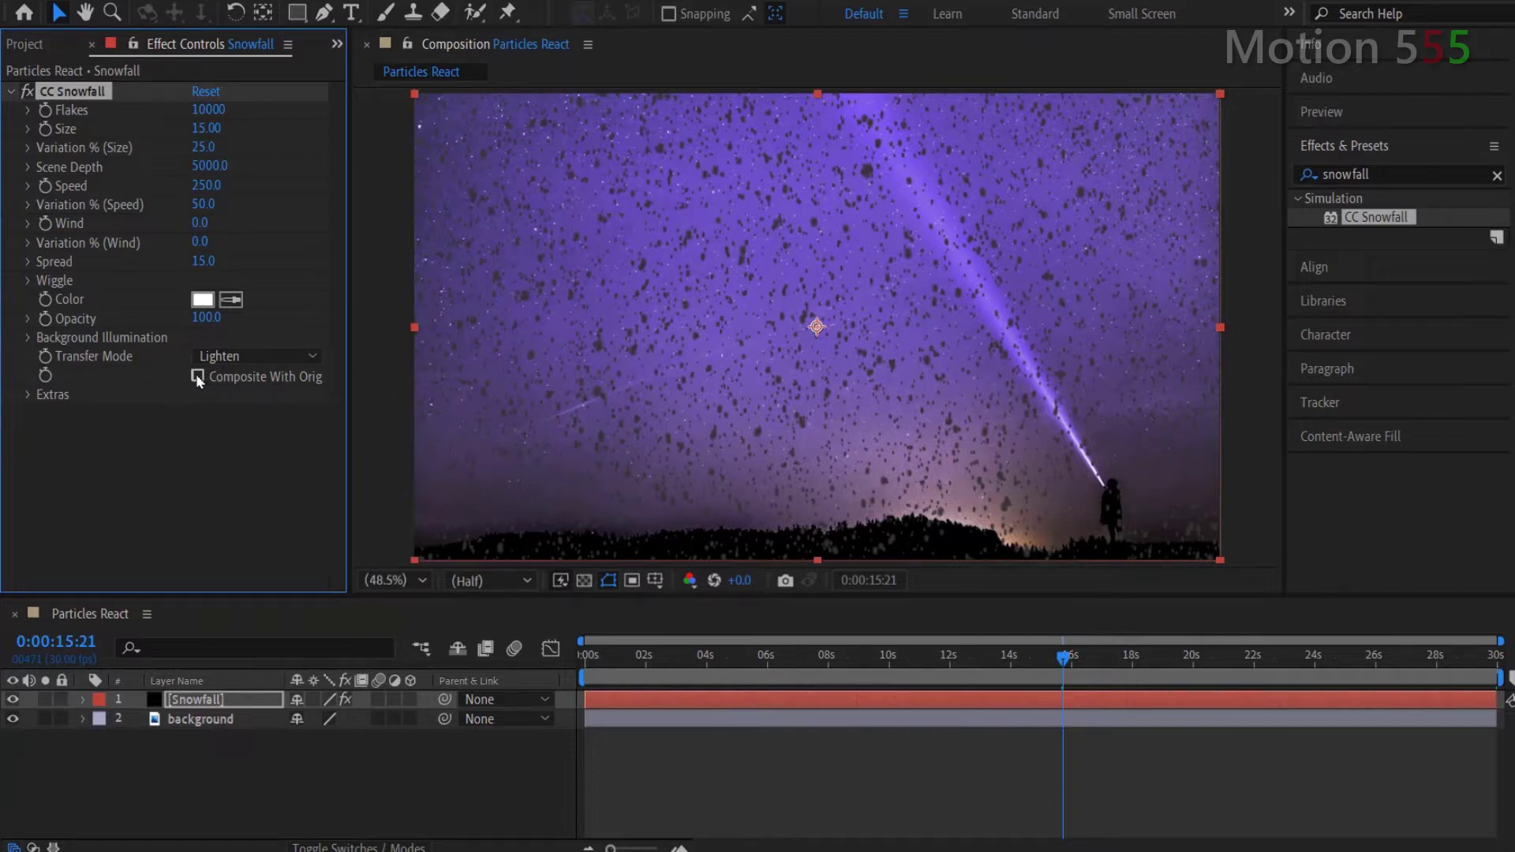
# Add a Fill effect to the Snowfall layer with colour FFFFFF
pyautogui.doubleClick(1351, 173)
pyautogui.write('f')
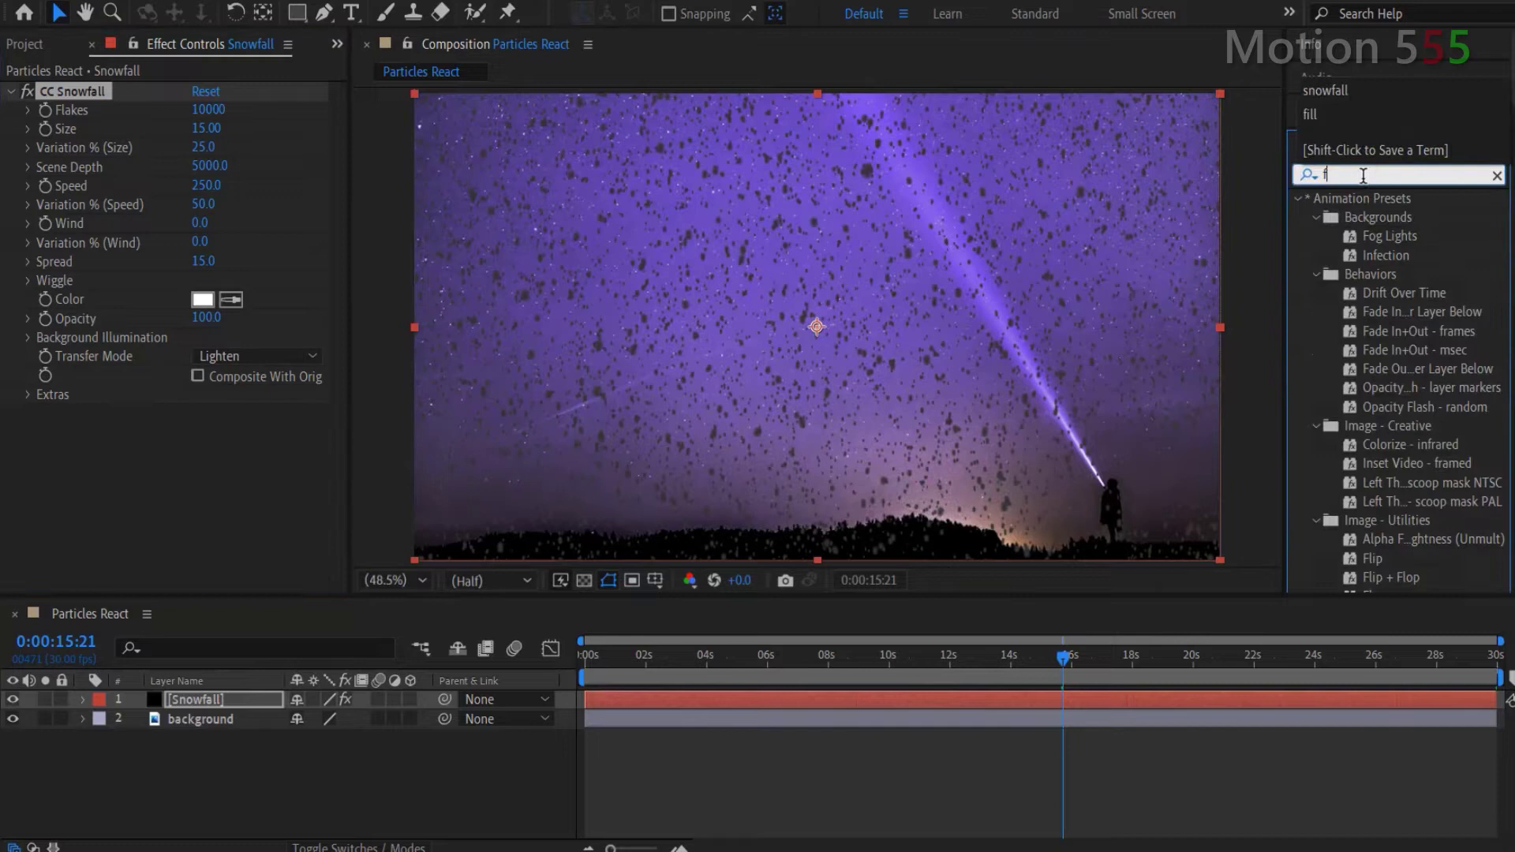
pyautogui.write('ill')
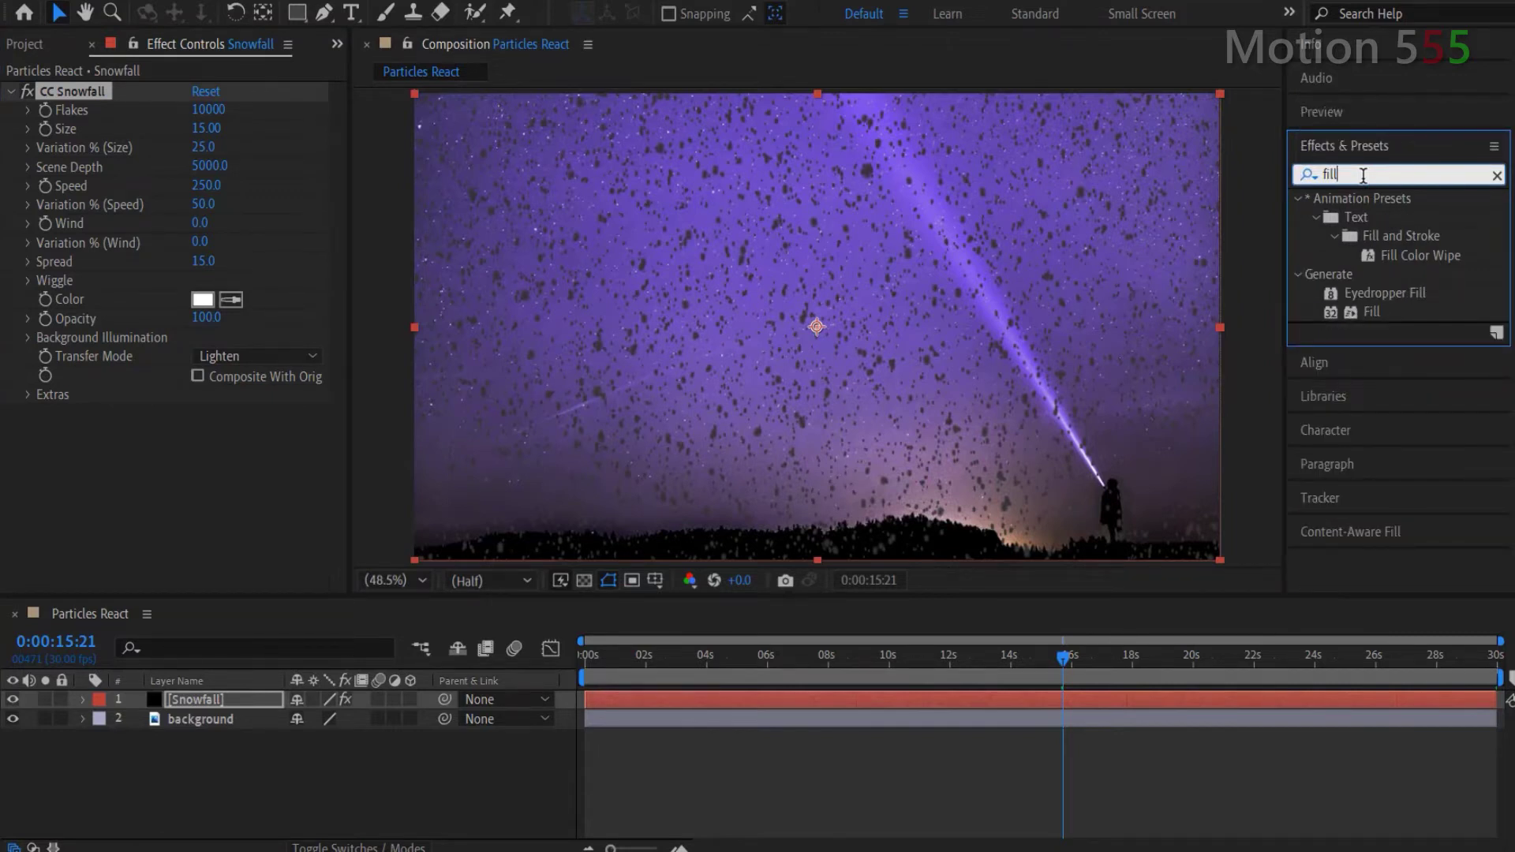
pyautogui.moveTo(1373, 313); pyautogui.dragTo(240, 486)
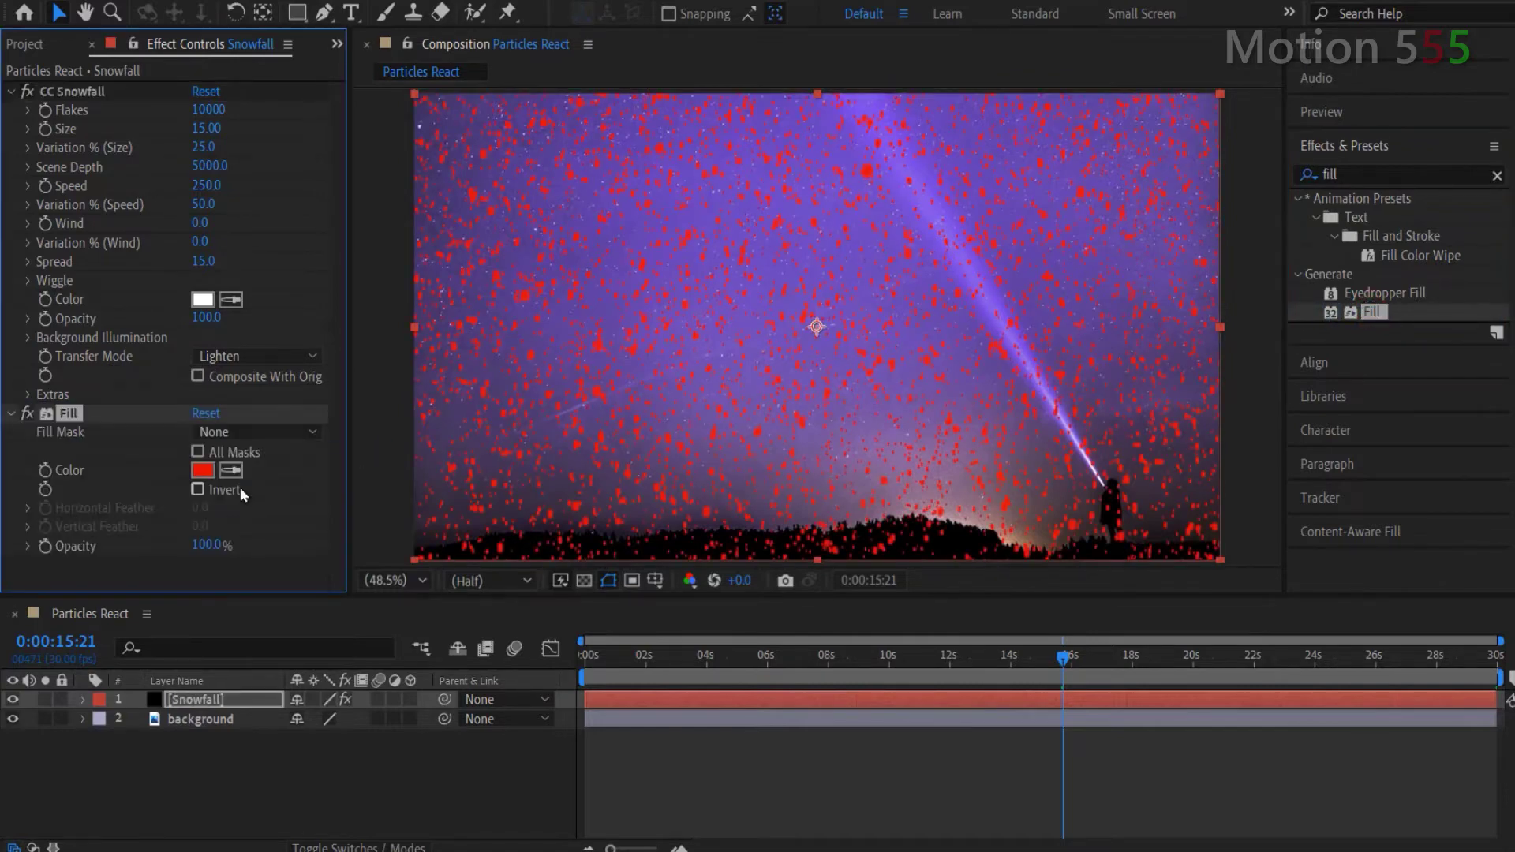
pyautogui.click(203, 470)
pyautogui.click(549, 284)
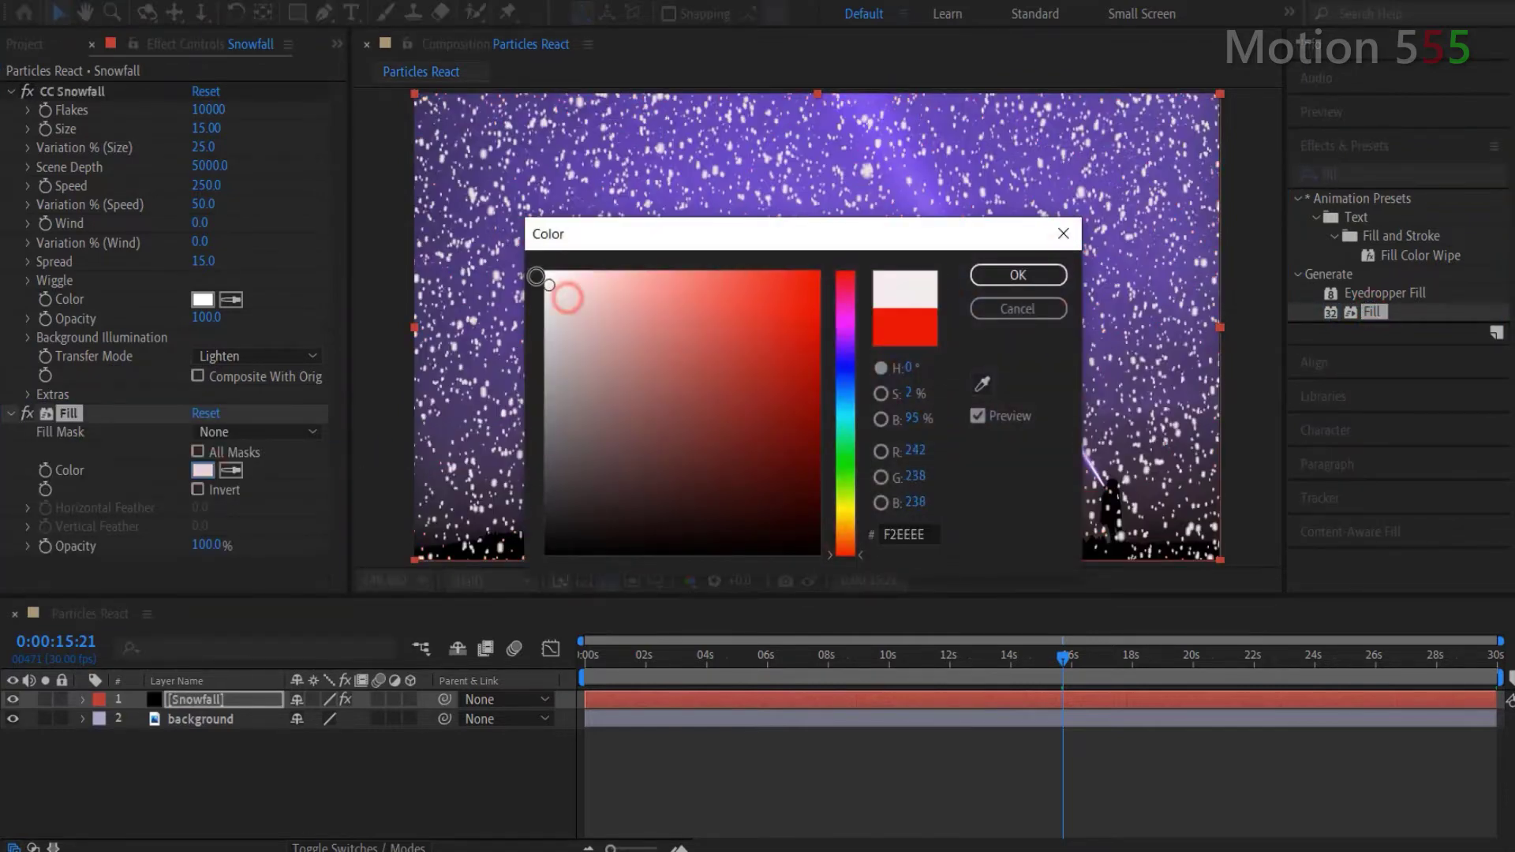
pyautogui.click(535, 277)
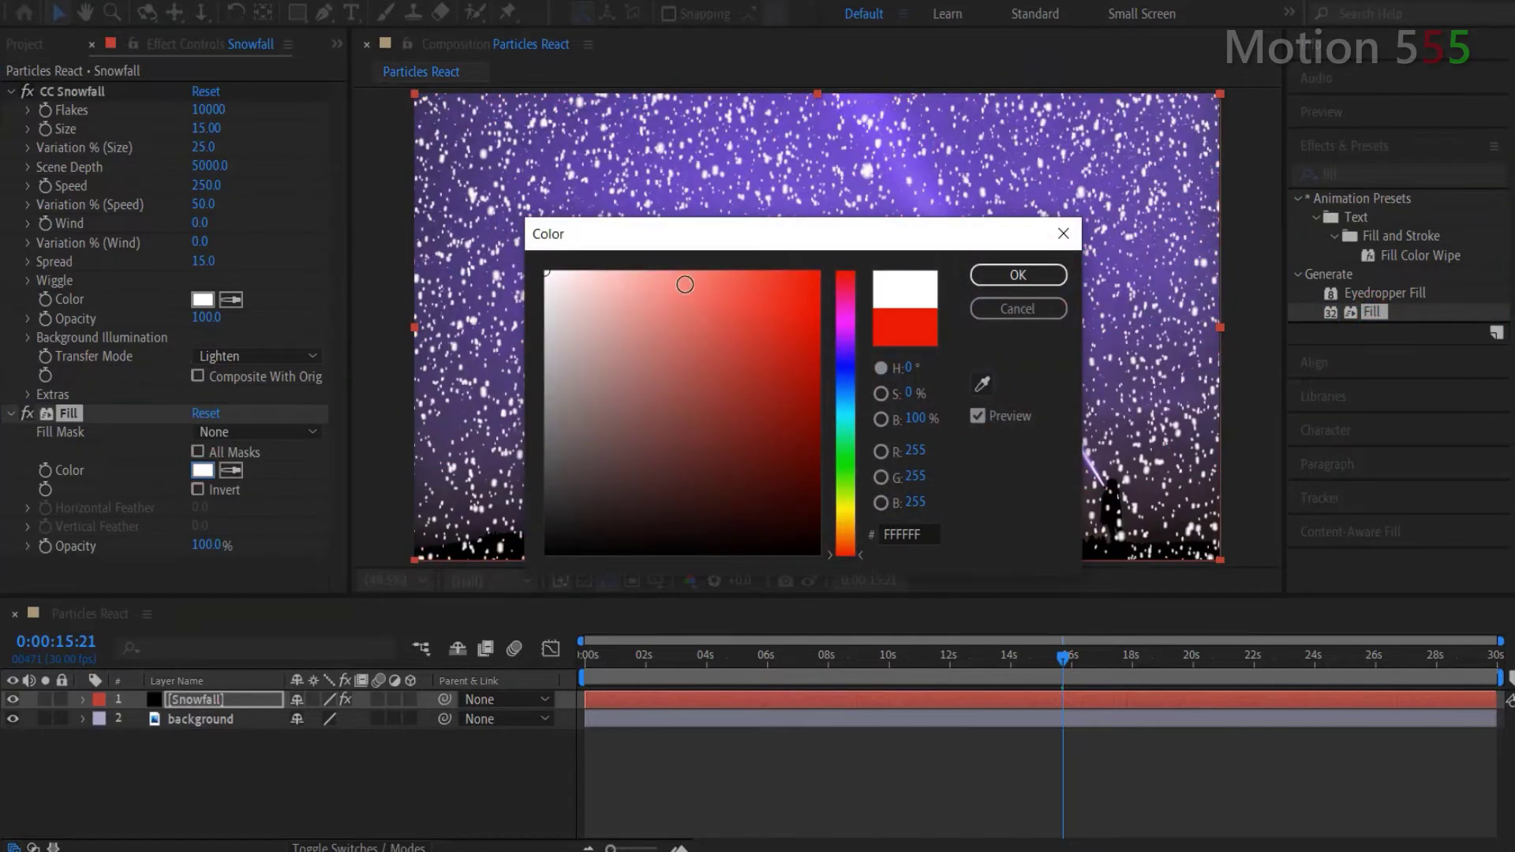
pyautogui.click(990, 277)
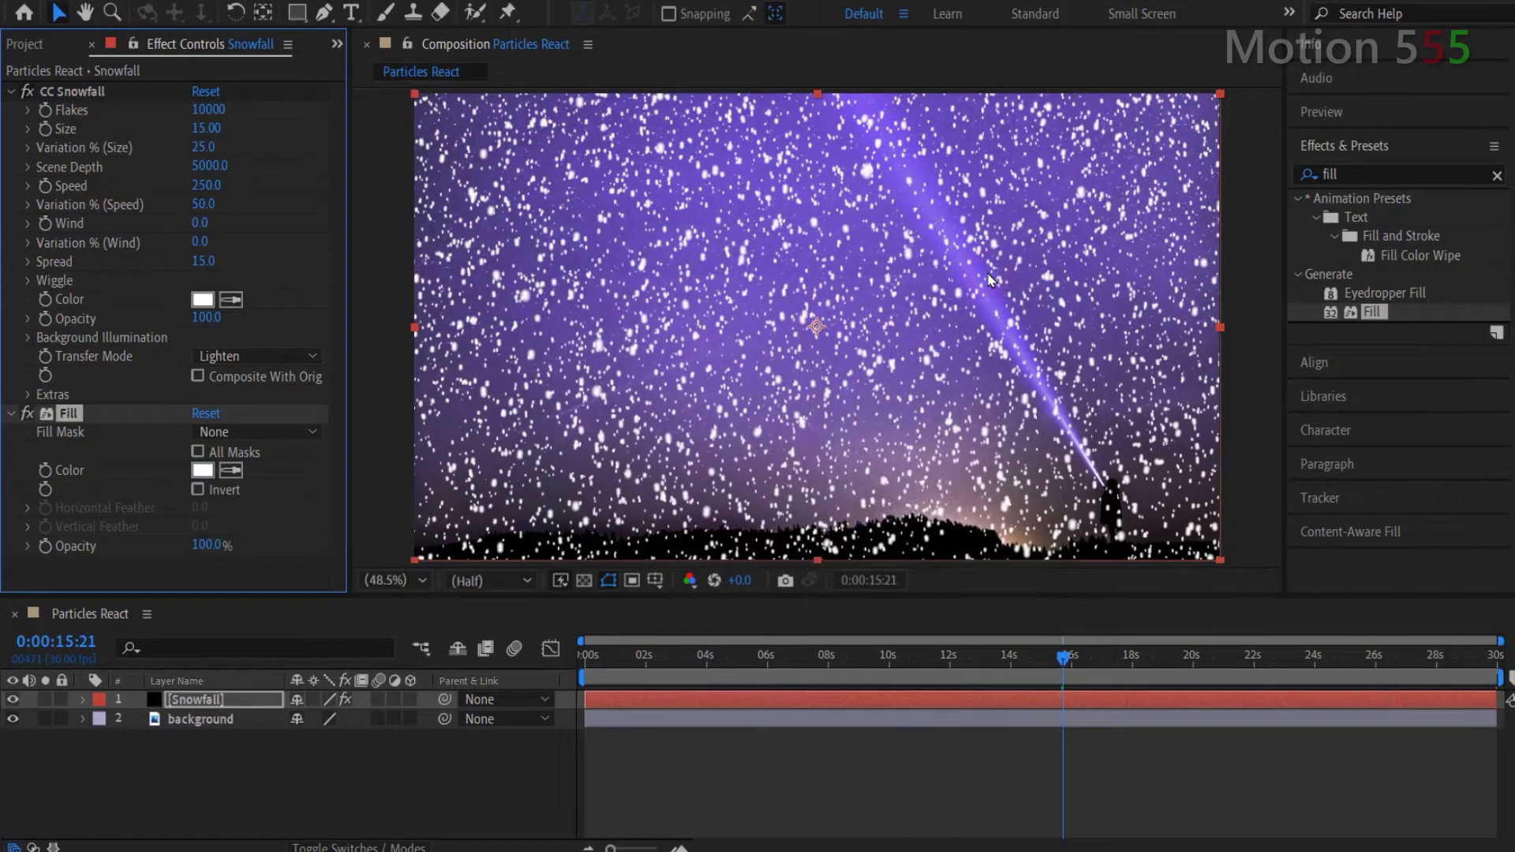
# Return to the start of the timeline and preview the white snow over the night sky
pyautogui.click(629, 691)
pyautogui.press('Home')
pyautogui.press('space')
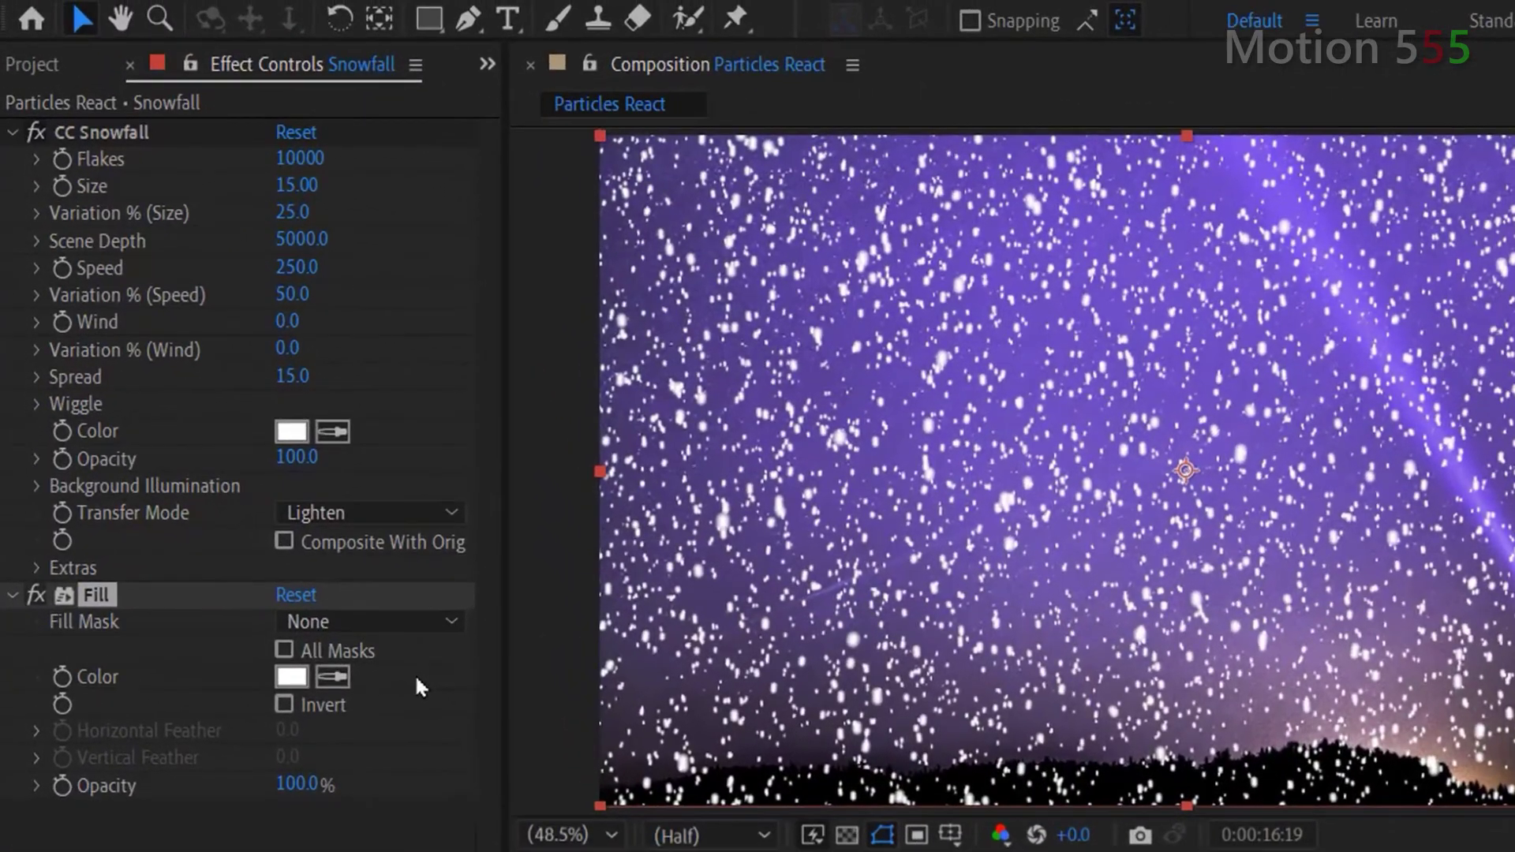
# Set CC Snowfall to 500 flakes, size variation 50, Scene Depth 12000 and speed variation 0
pyautogui.click(306, 158)
pyautogui.write('500')
pyautogui.press('Return')
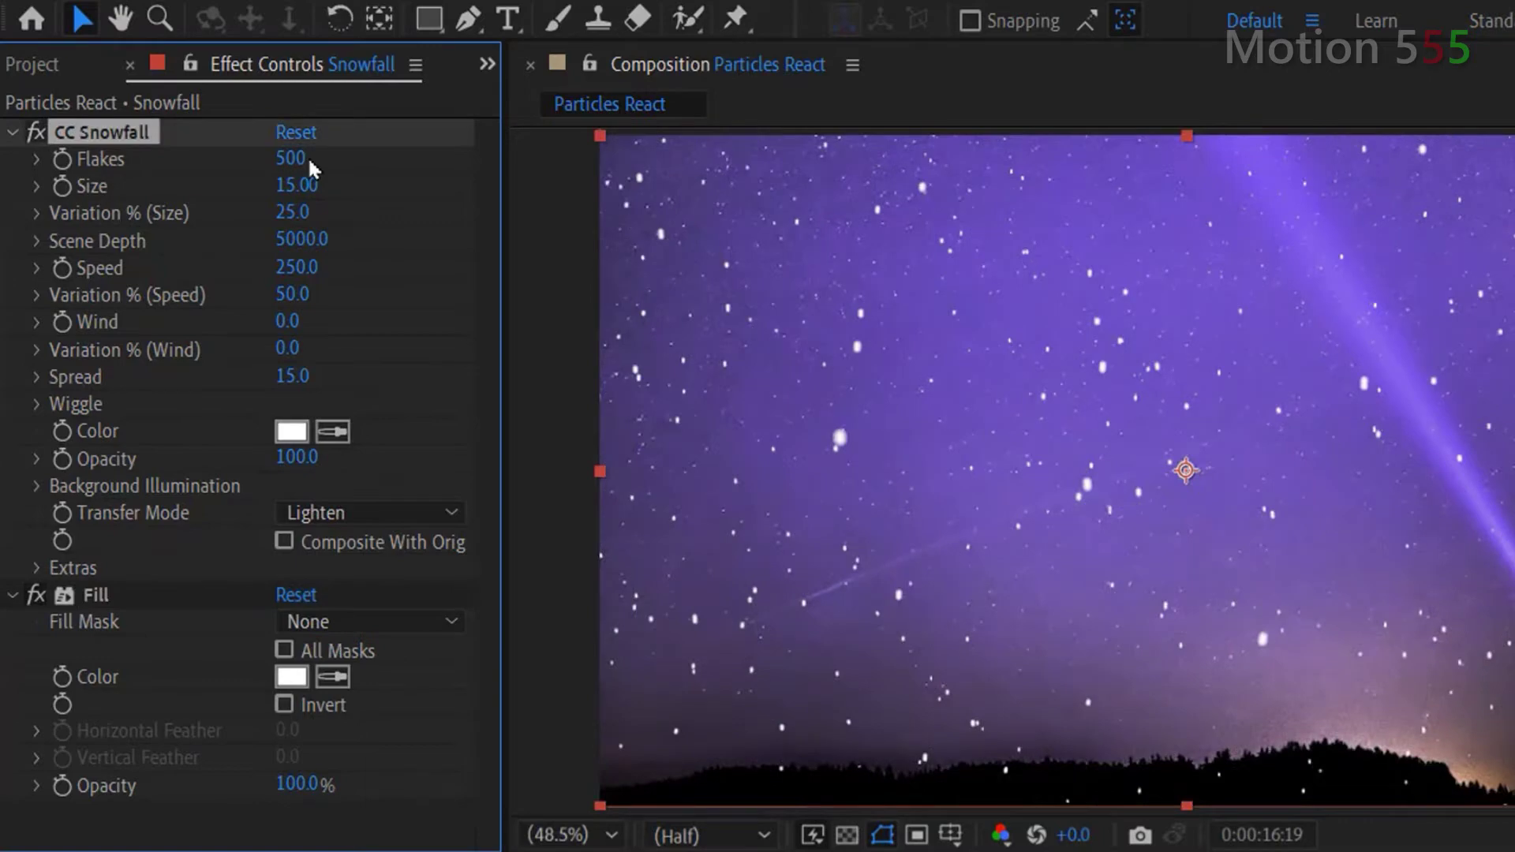
pyautogui.click(293, 211)
pyautogui.write('50')
pyautogui.press('Return')
pyautogui.click(325, 239)
pyautogui.write('12000')
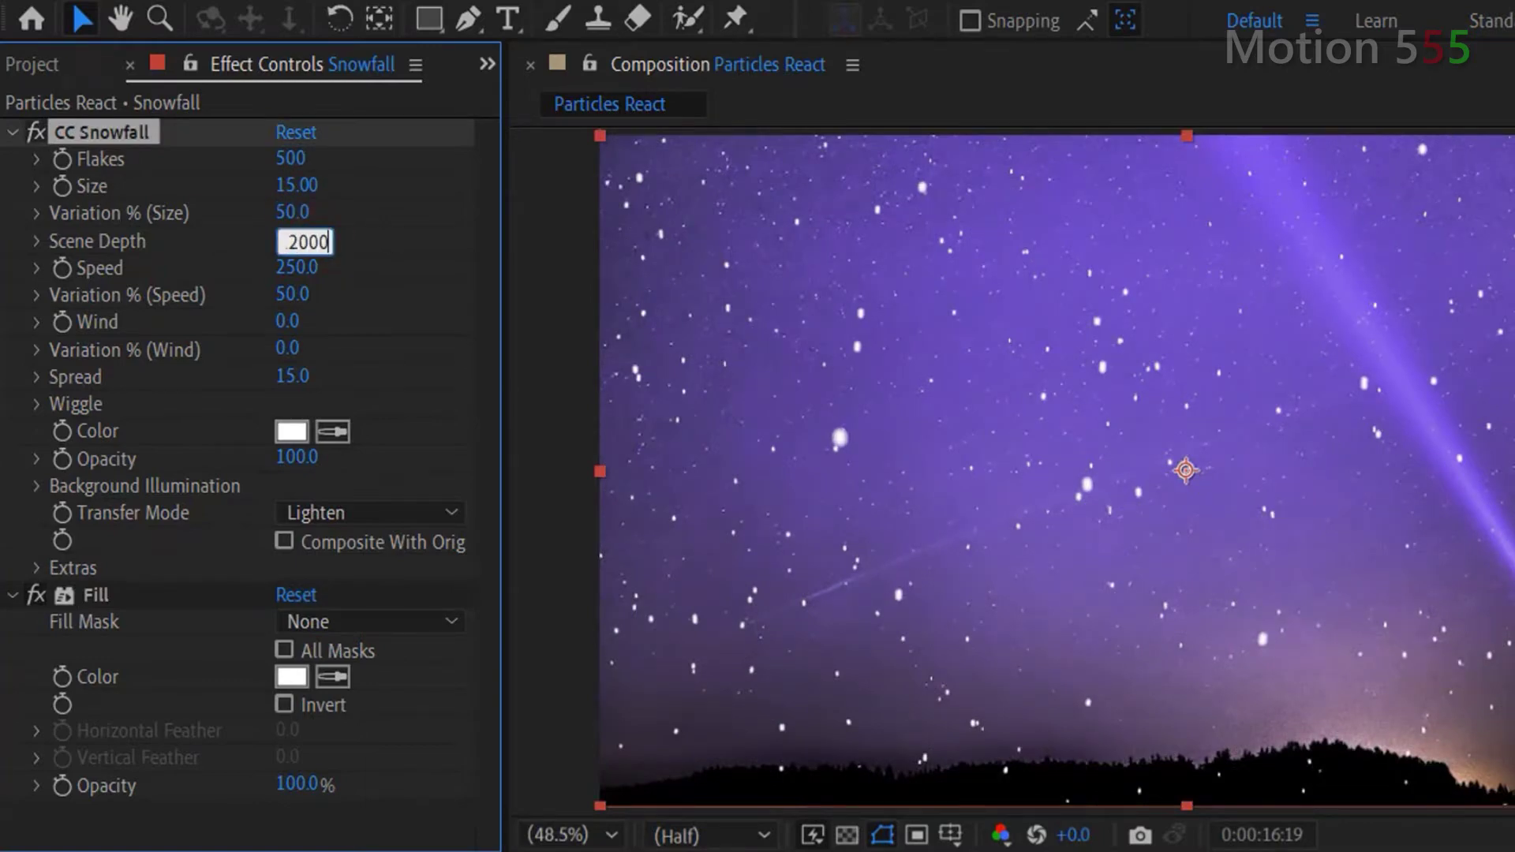
pyautogui.press('Return')
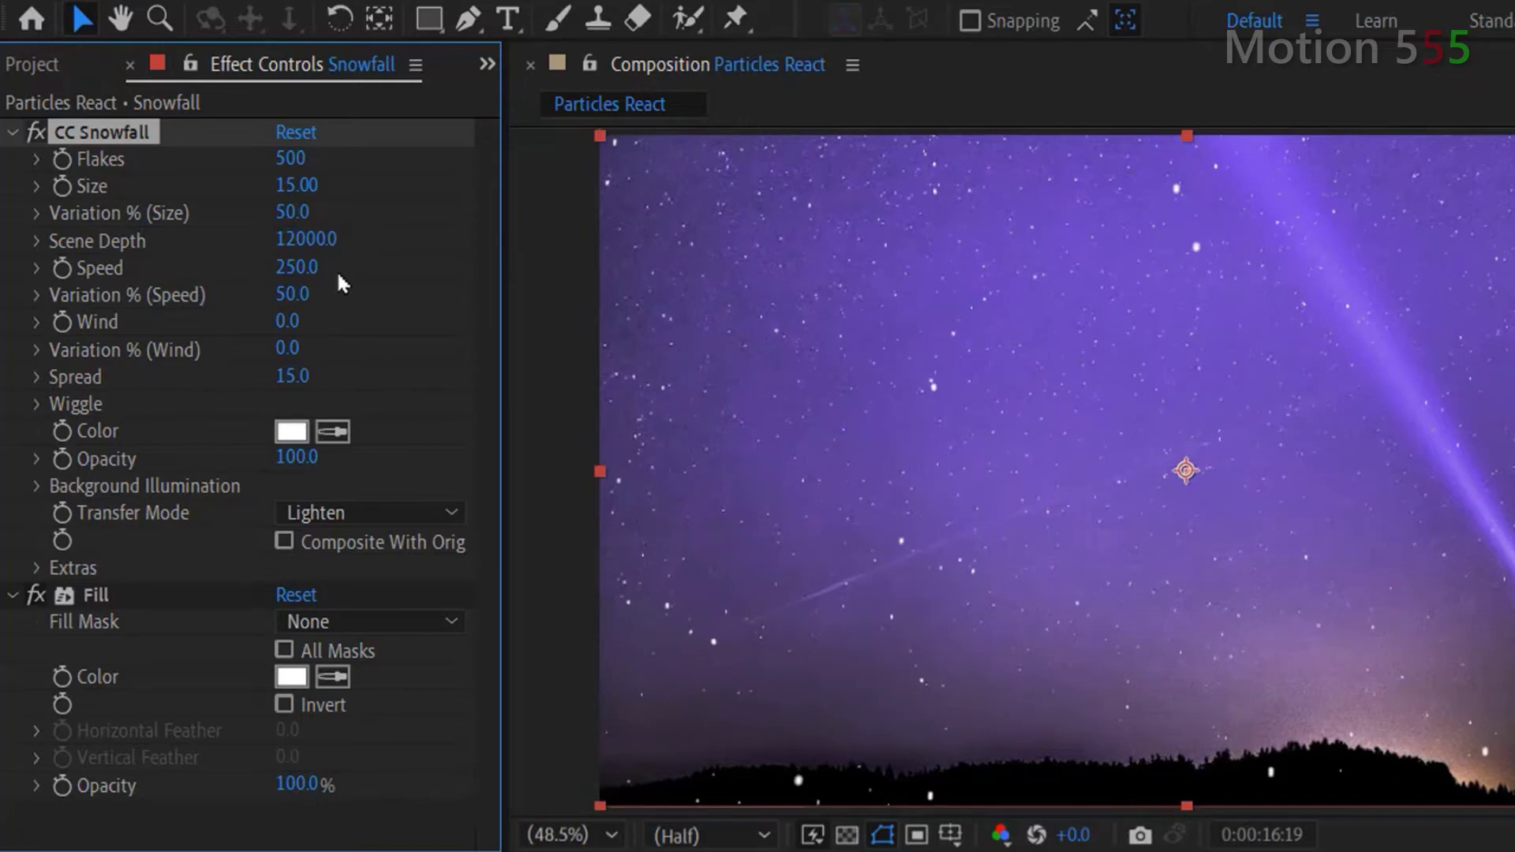
pyautogui.write('0')
pyautogui.press('Return')
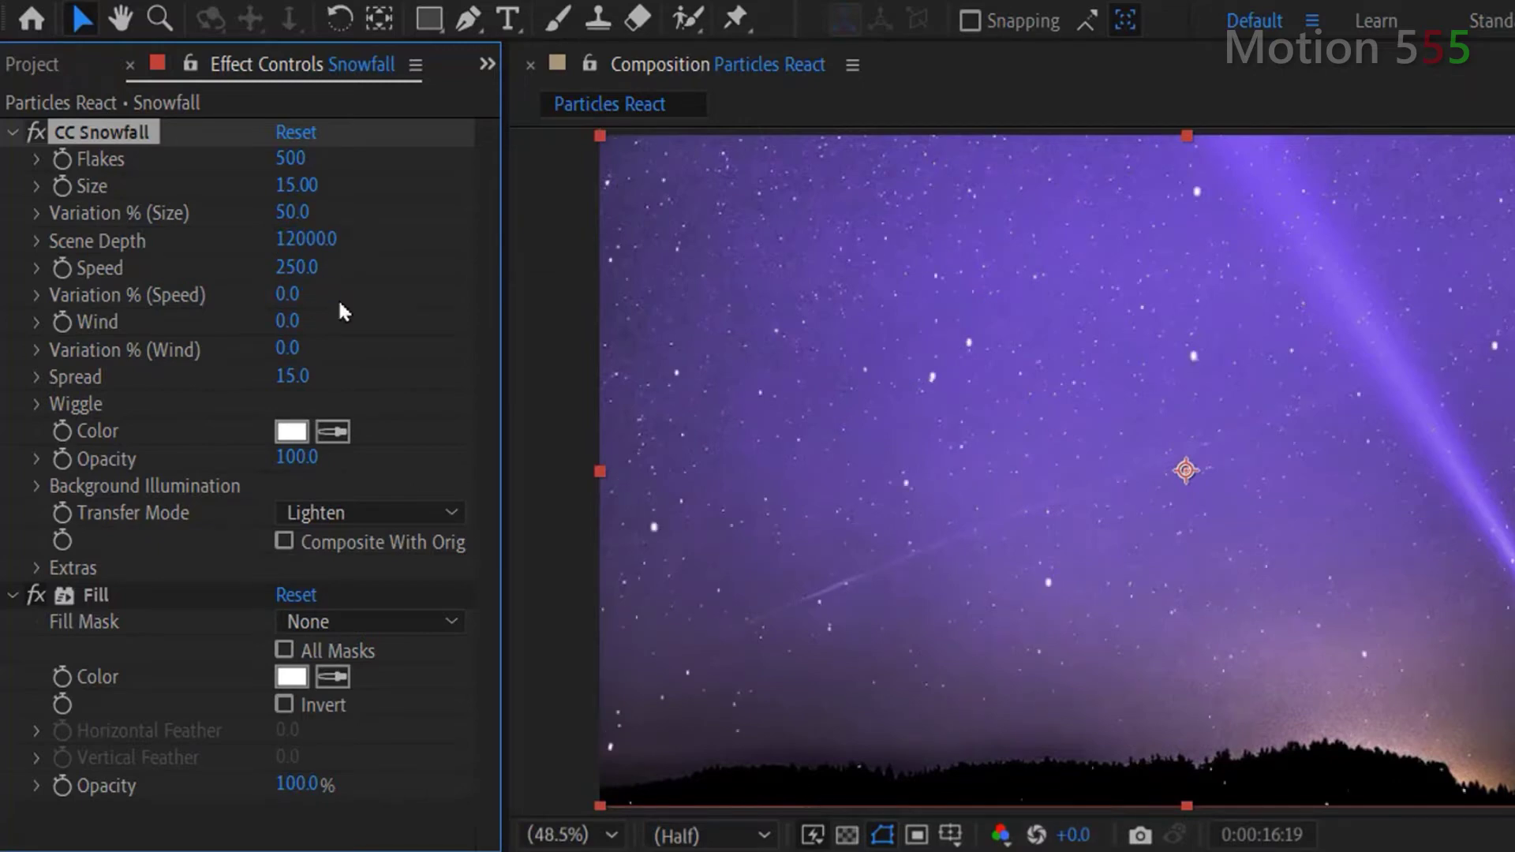
# Set the snowfall wind variation to 50 and Spread to 20
pyautogui.click(287, 348)
pyautogui.write('50')
pyautogui.press('Return')
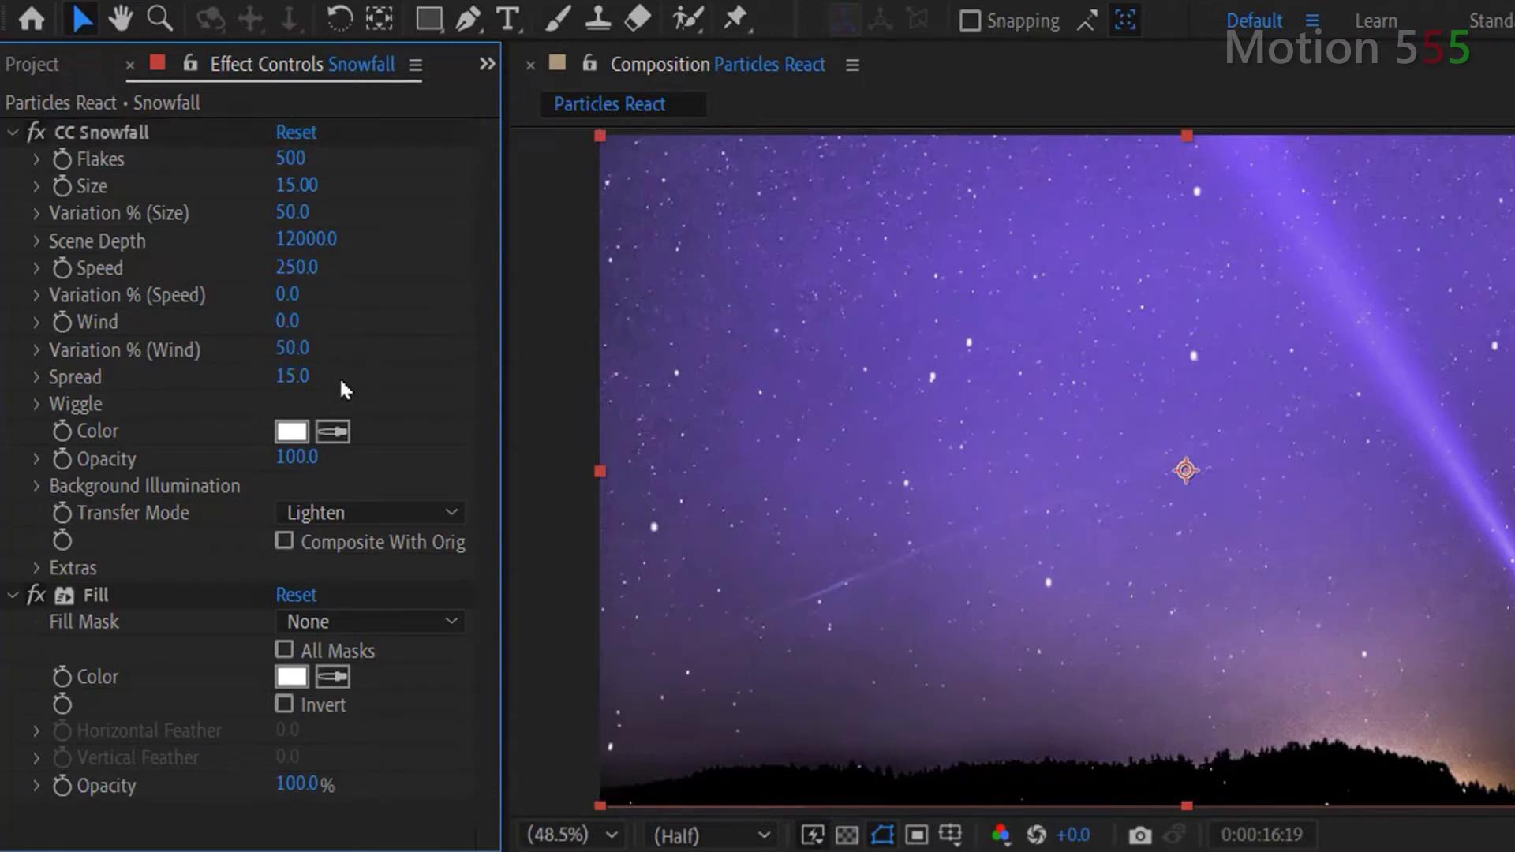
pyautogui.click(294, 376)
pyautogui.write('10')
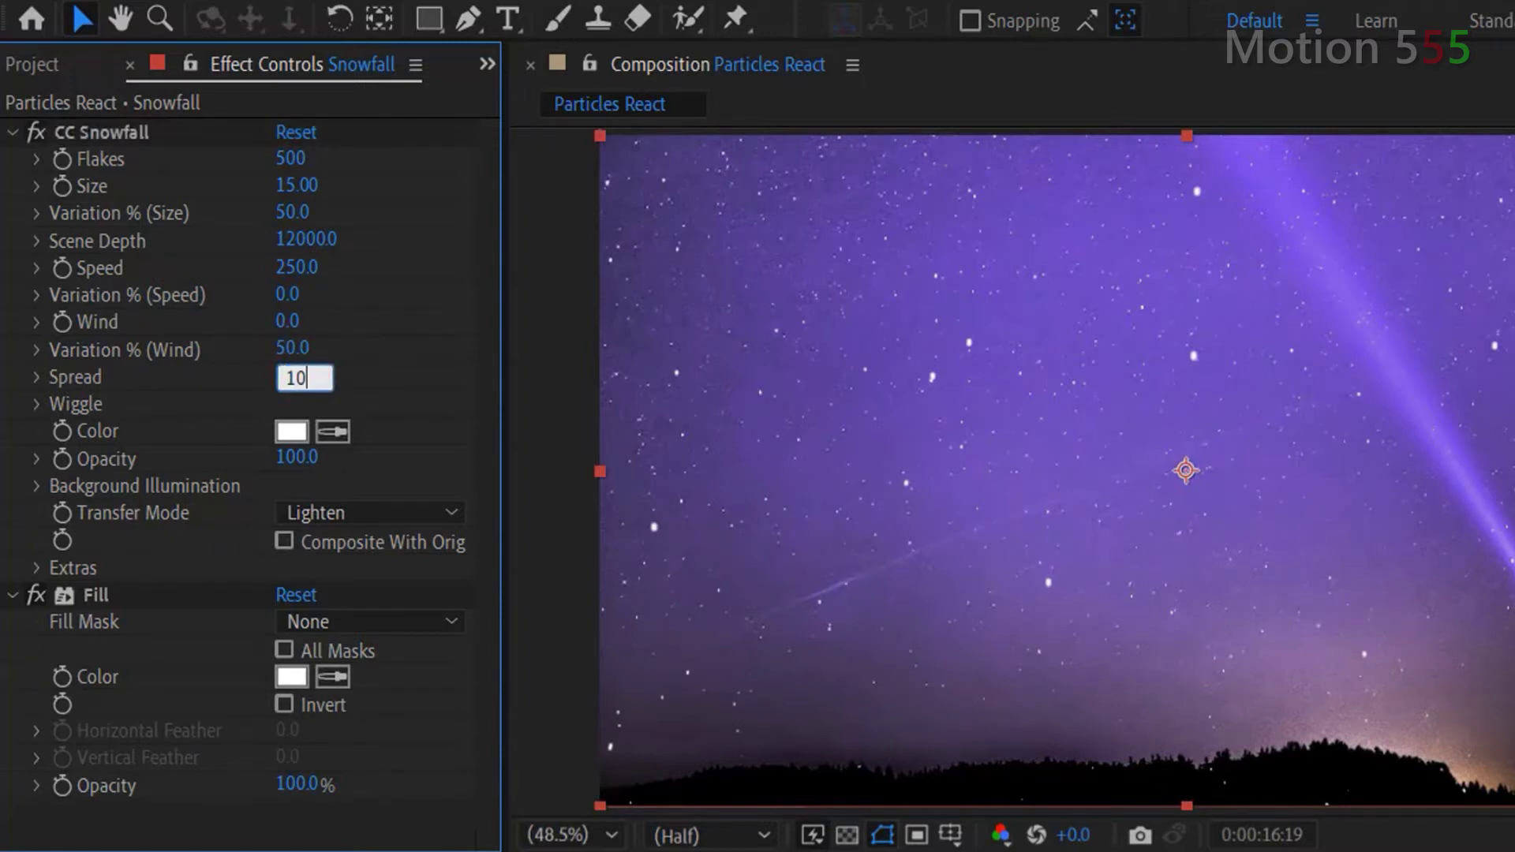
pyautogui.press('BackSpace')
pyautogui.press('BackSpace')
pyautogui.write('20')
pyautogui.press('Return')
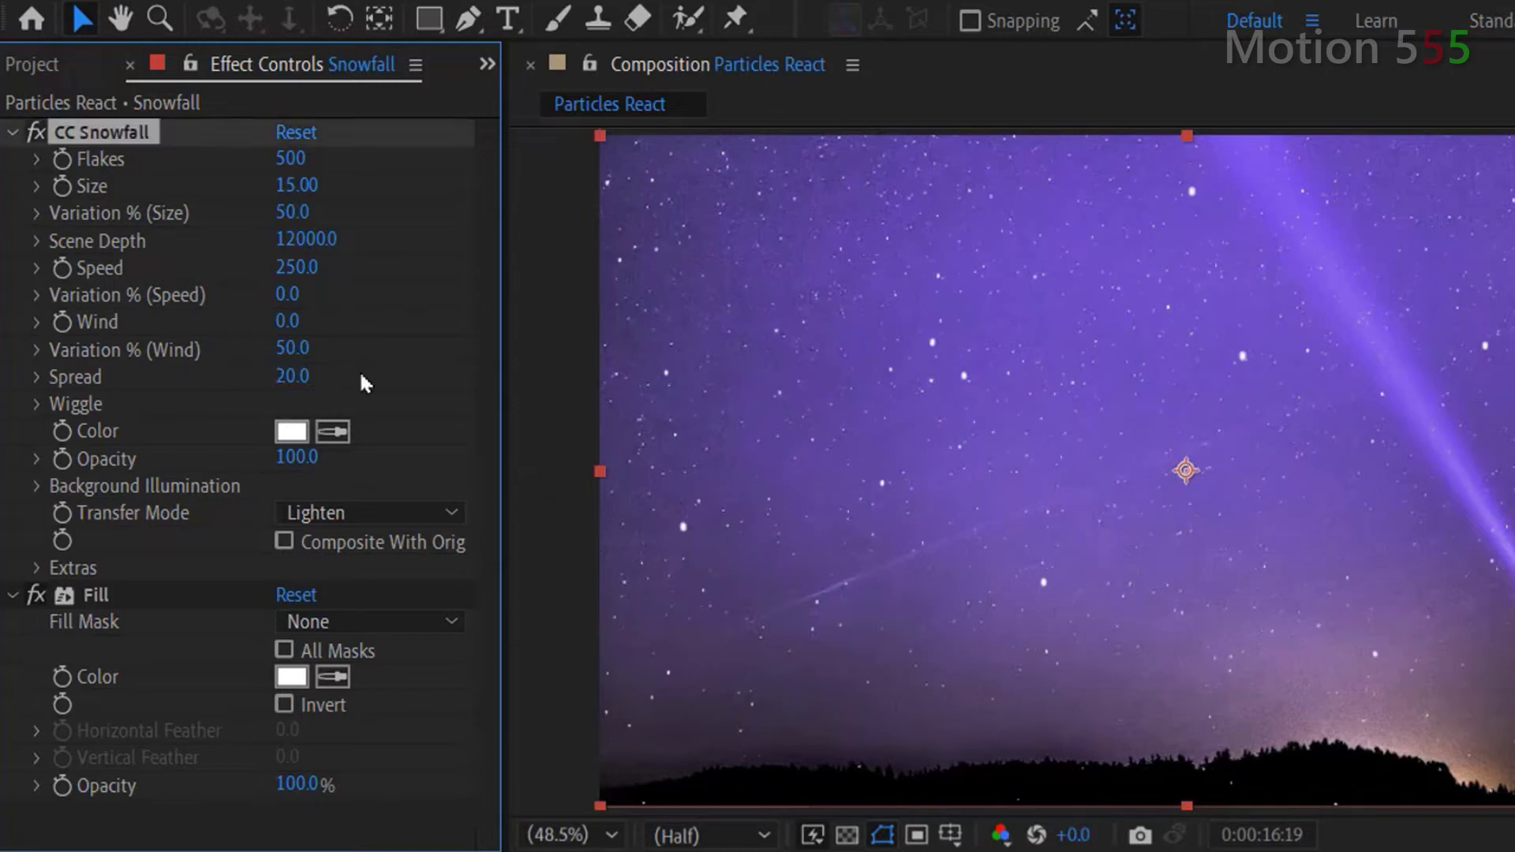
# Expand the Wiggle settings and set wiggle Amount 10 and Frequency 2
pyautogui.click(32, 405)
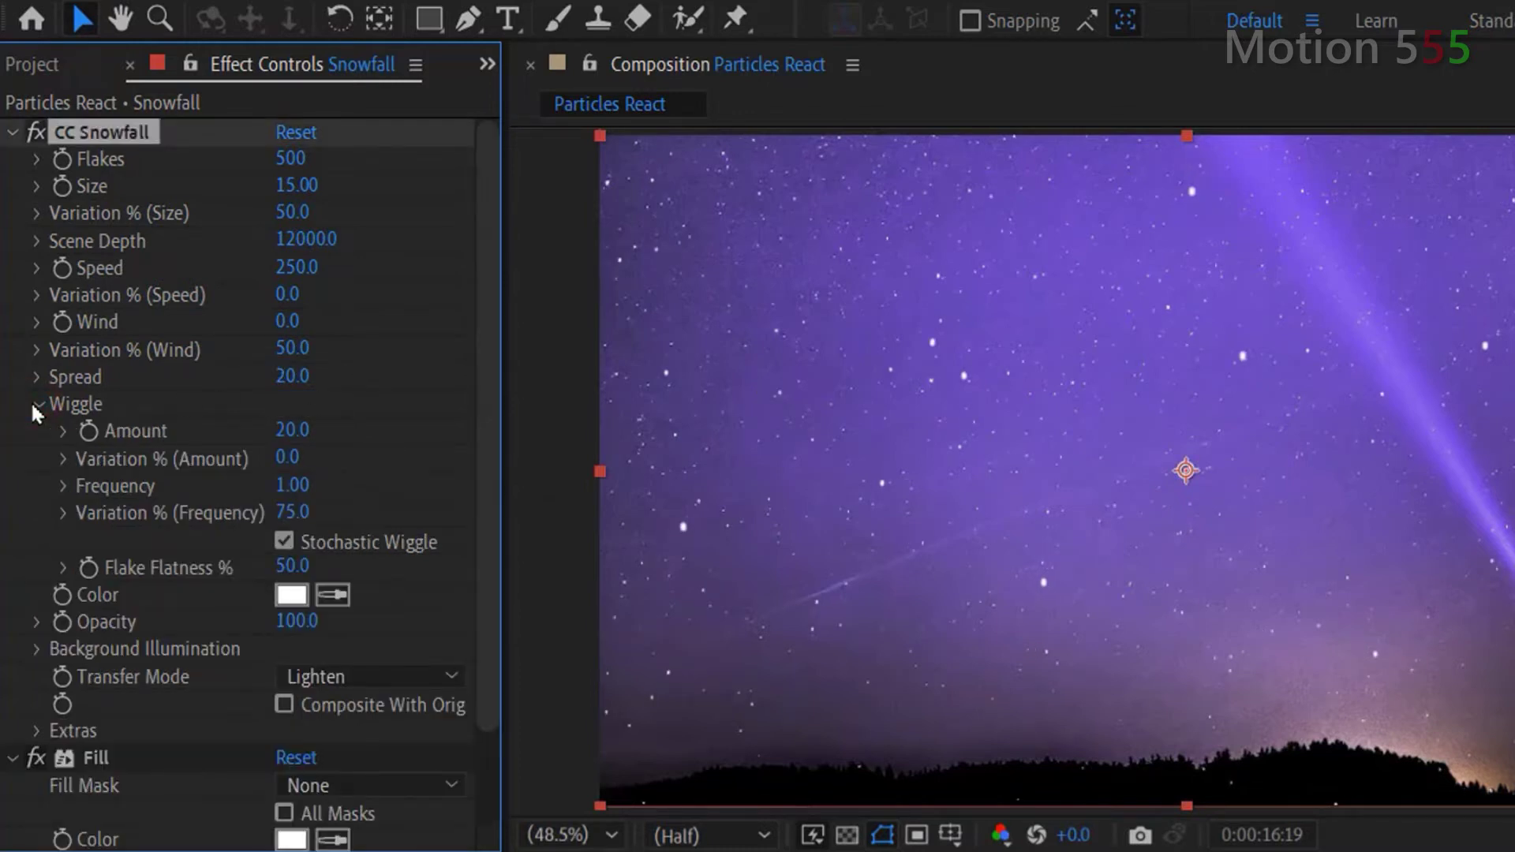
pyautogui.click(301, 430)
pyautogui.write('10')
pyautogui.press('Return')
pyautogui.click(290, 485)
pyautogui.write('2')
pyautogui.press('Return')
# Set frequency variation to 100, turn off Stochastic Wiggle, and set Flake Flatness to 0
pyautogui.click(292, 513)
pyautogui.write('100')
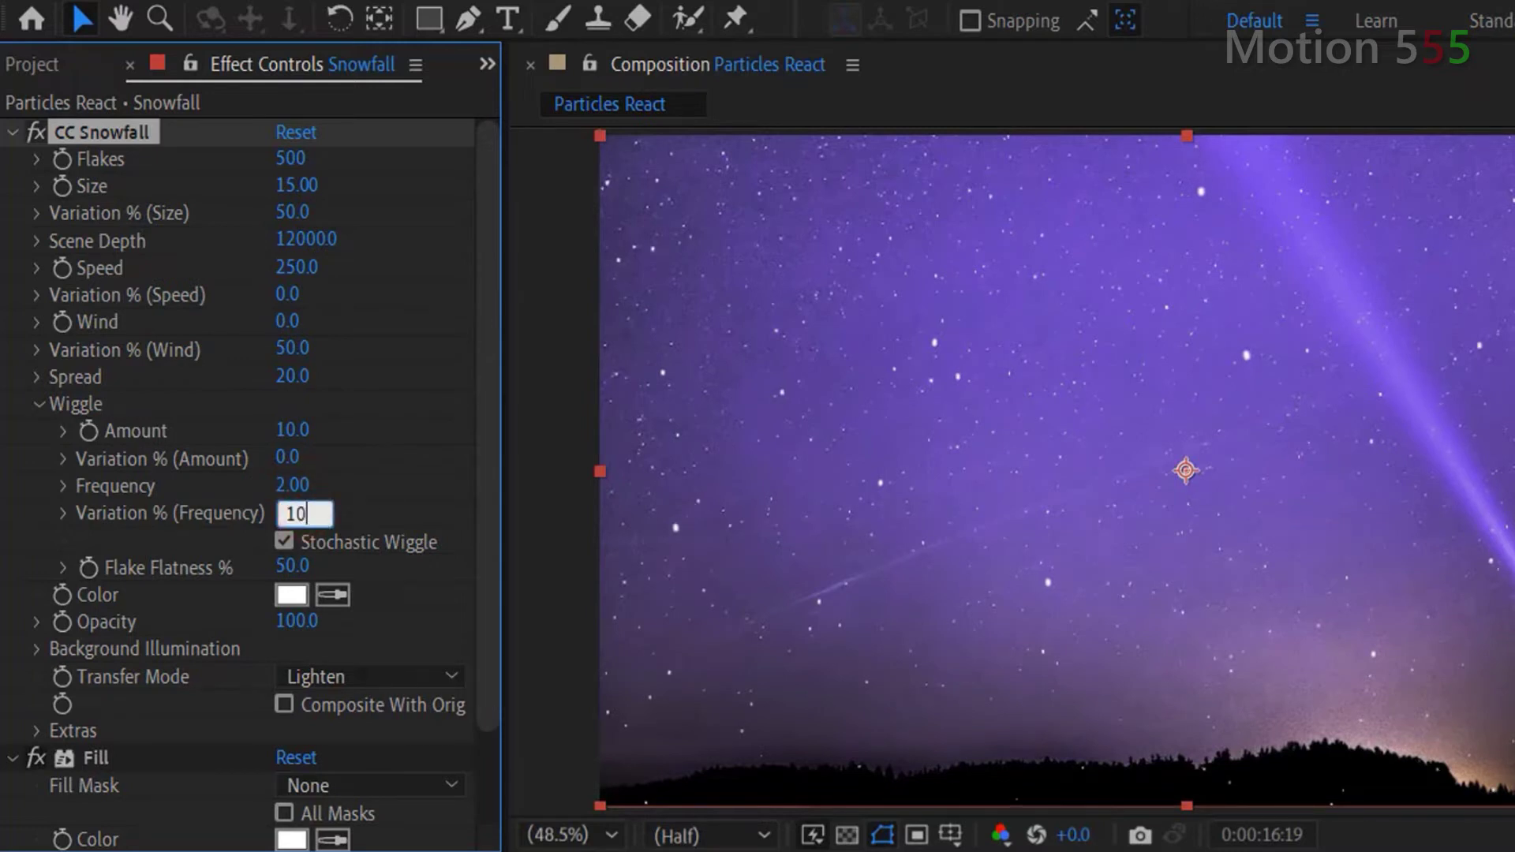
pyautogui.press('Return')
pyautogui.click(284, 541)
pyautogui.click(285, 566)
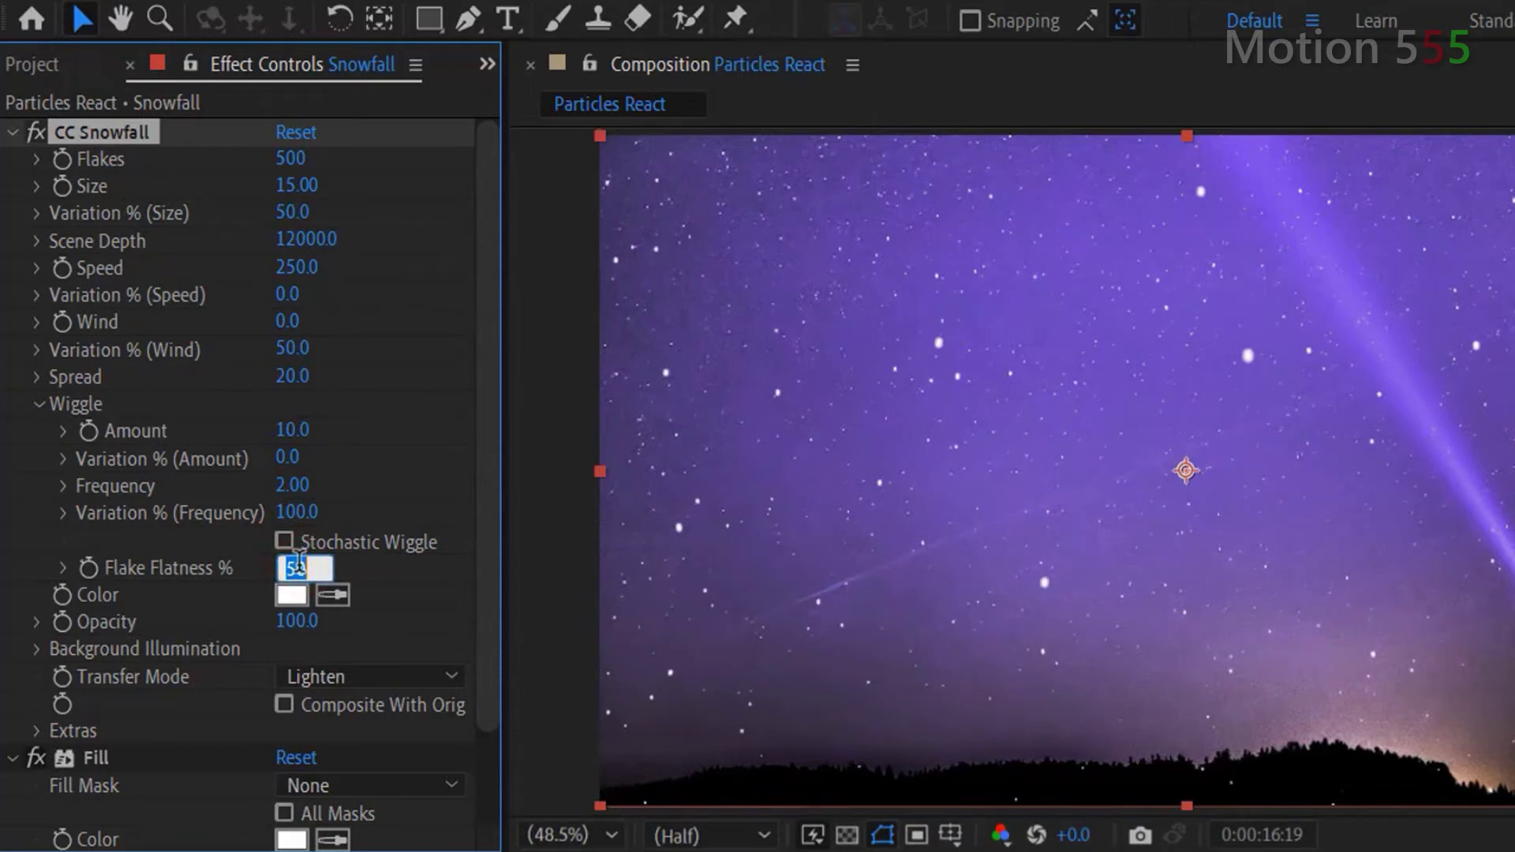
pyautogui.write('0')
pyautogui.press('Return')
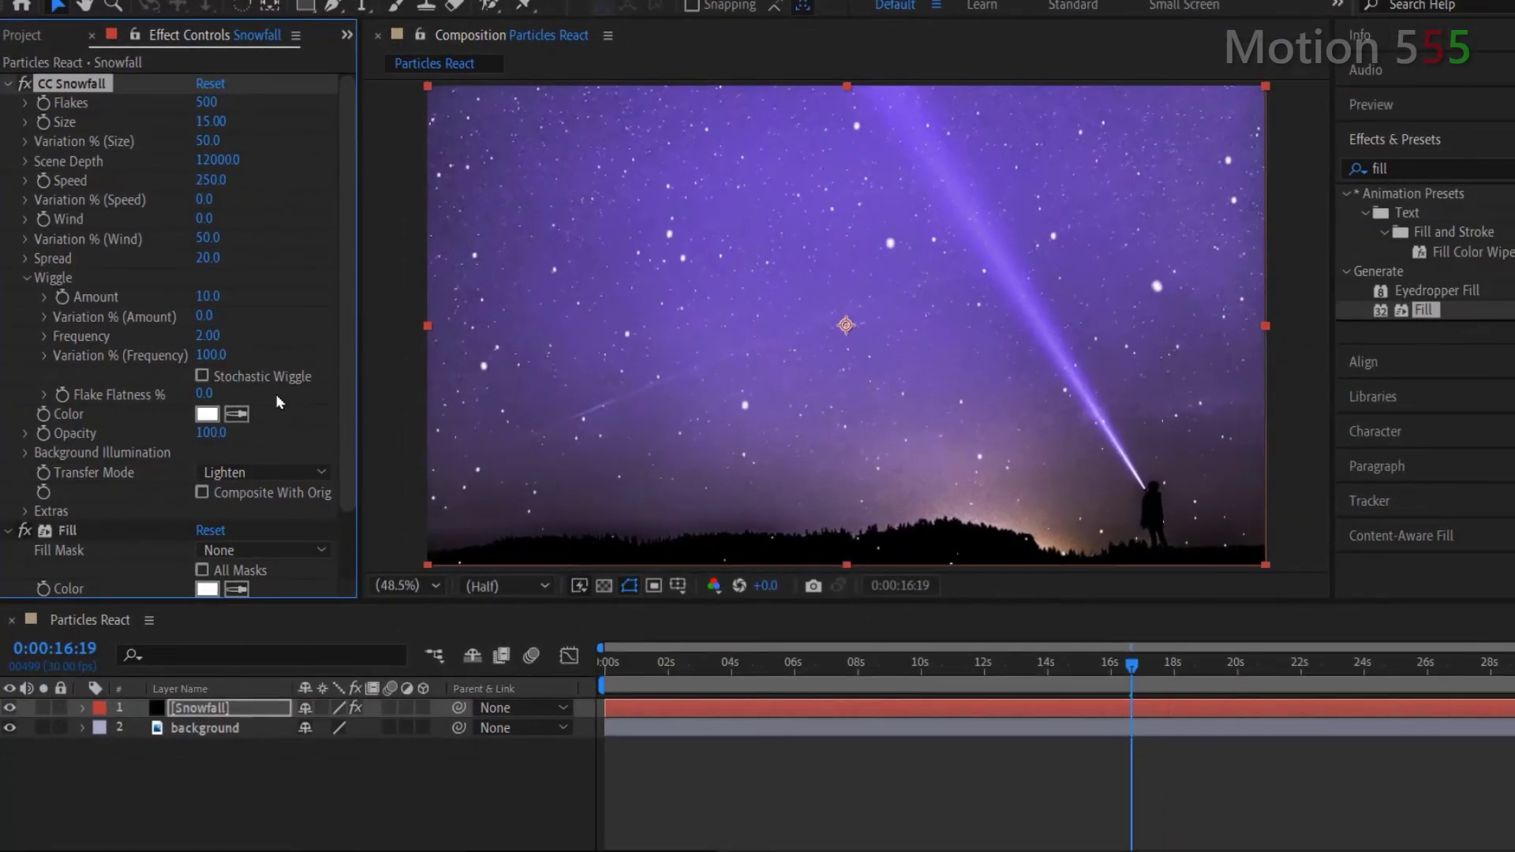
pyautogui.click(631, 683)
pyautogui.press('space')
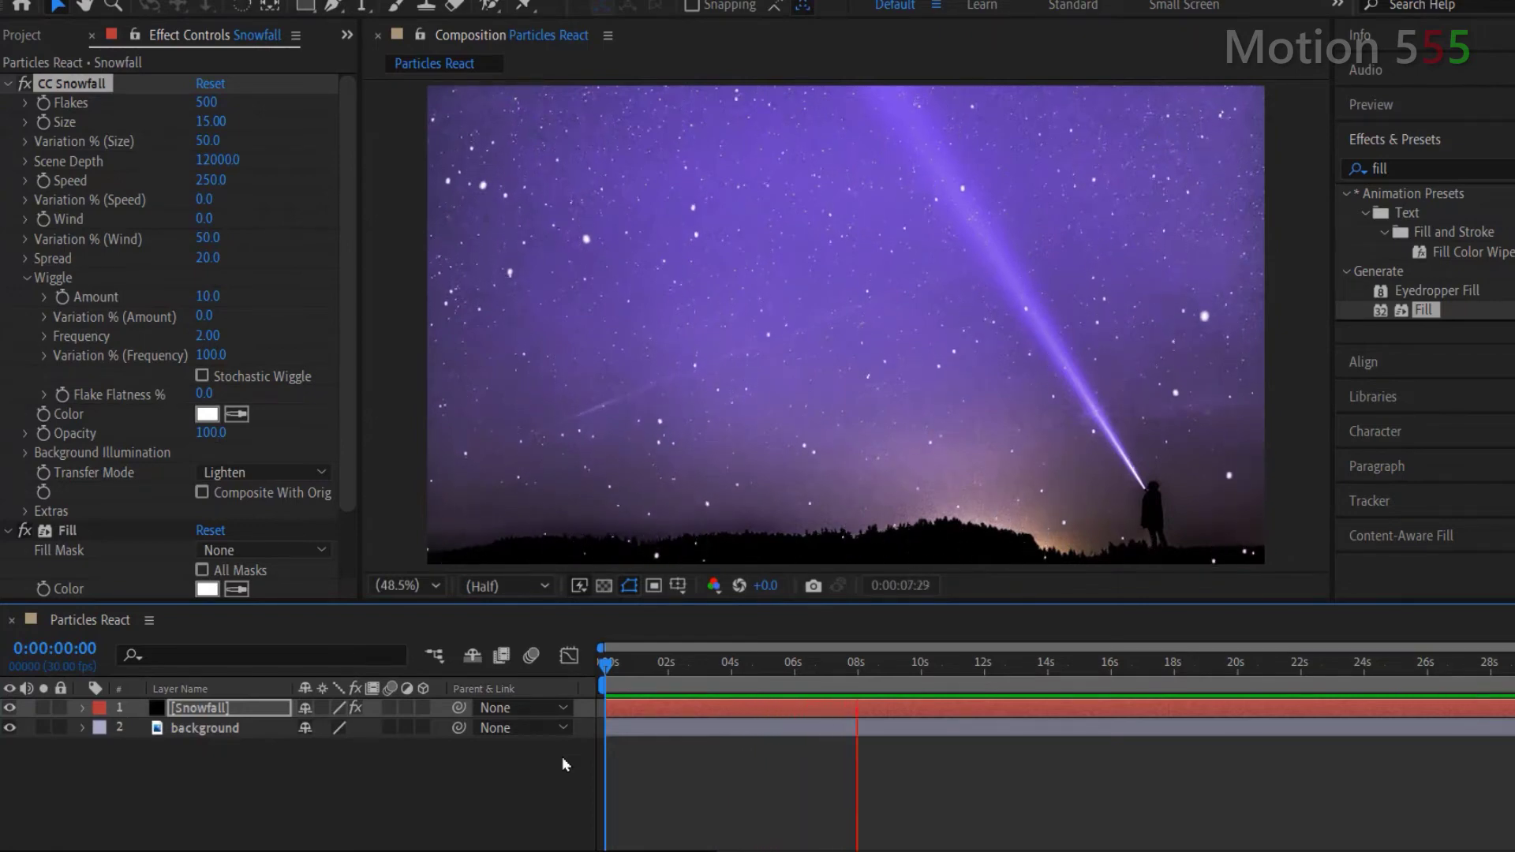
pyautogui.press('space')
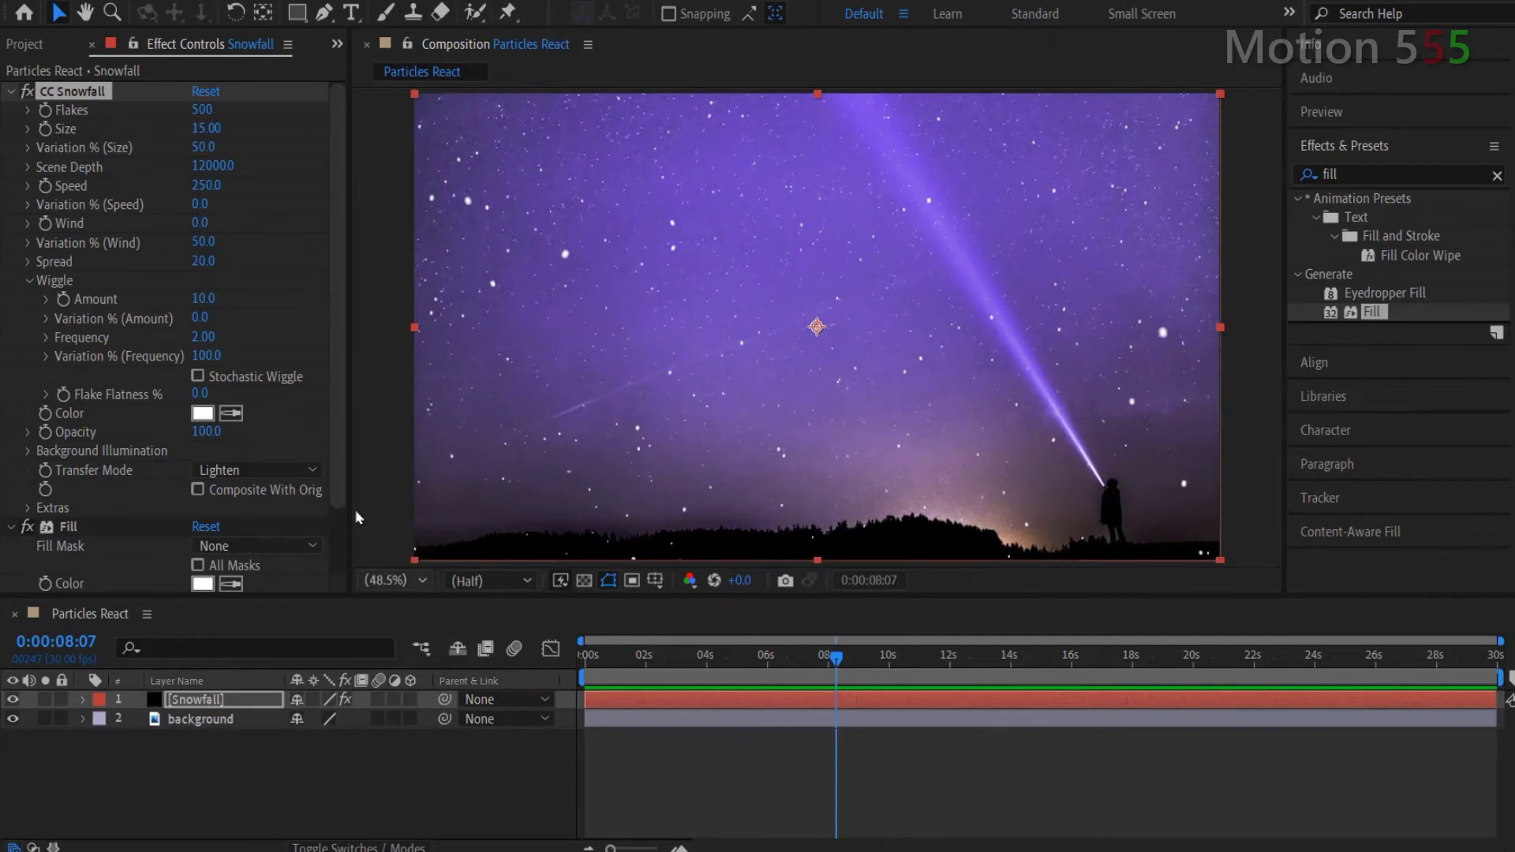
# In the Project panel, create a new composition from the music WAV file with New Comp from Selection
pyautogui.click(24, 44)
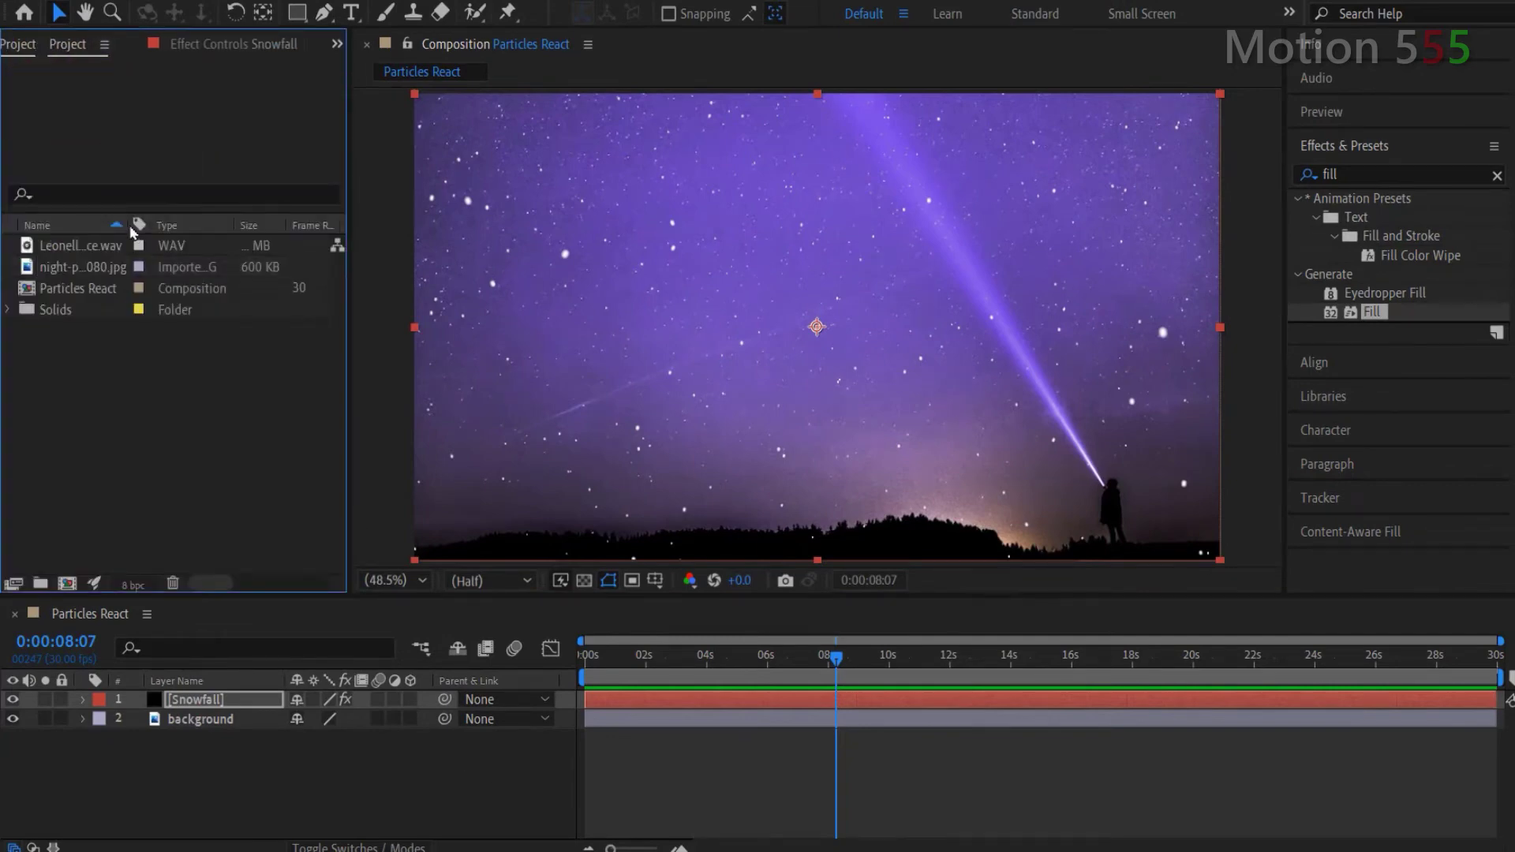
pyautogui.moveTo(128, 226); pyautogui.dragTo(200, 229)
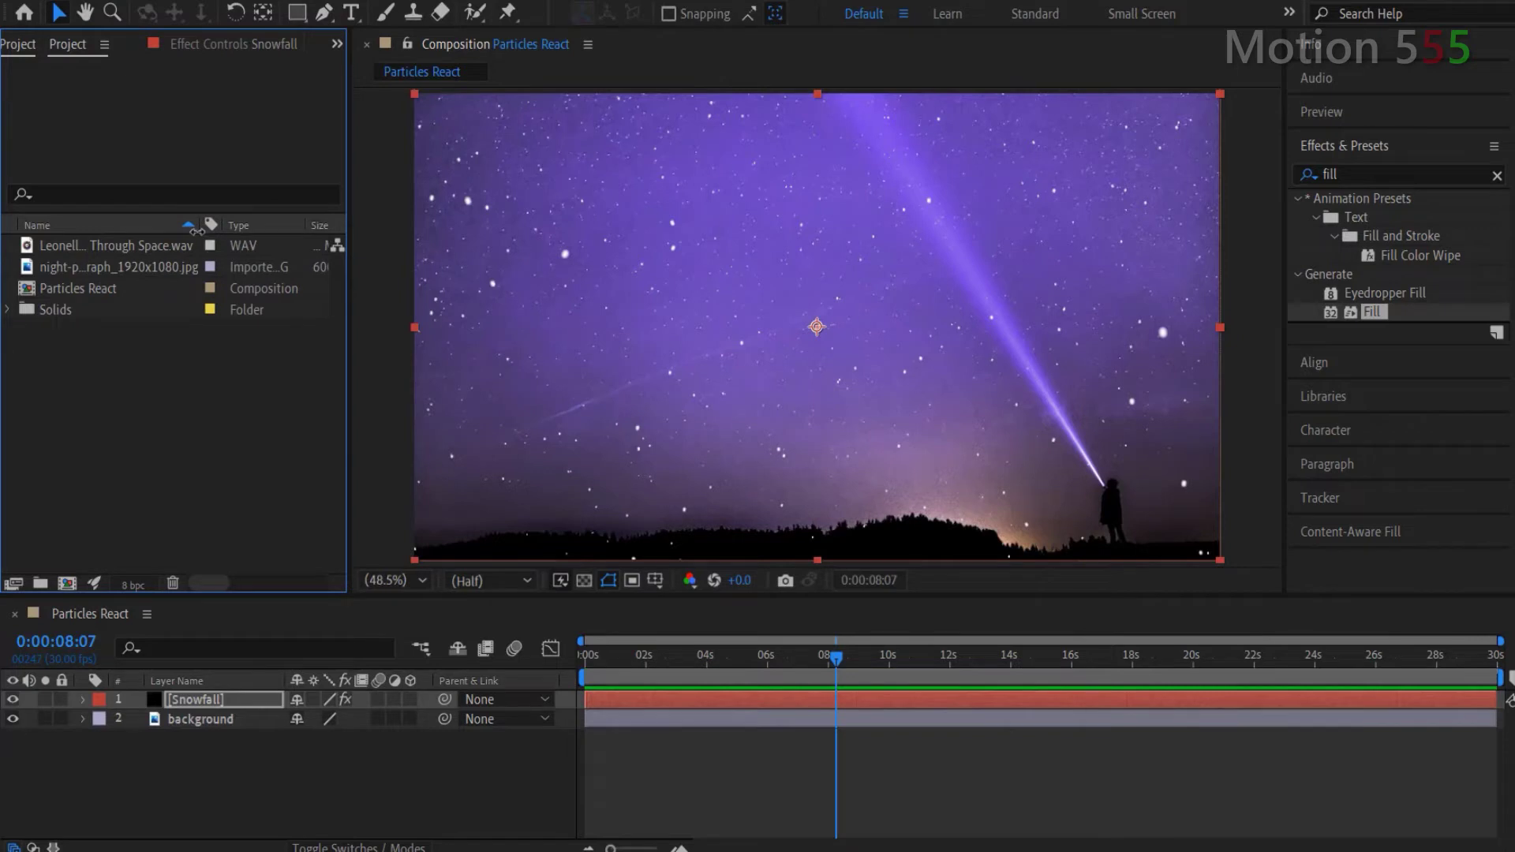
pyautogui.rightClick(142, 245)
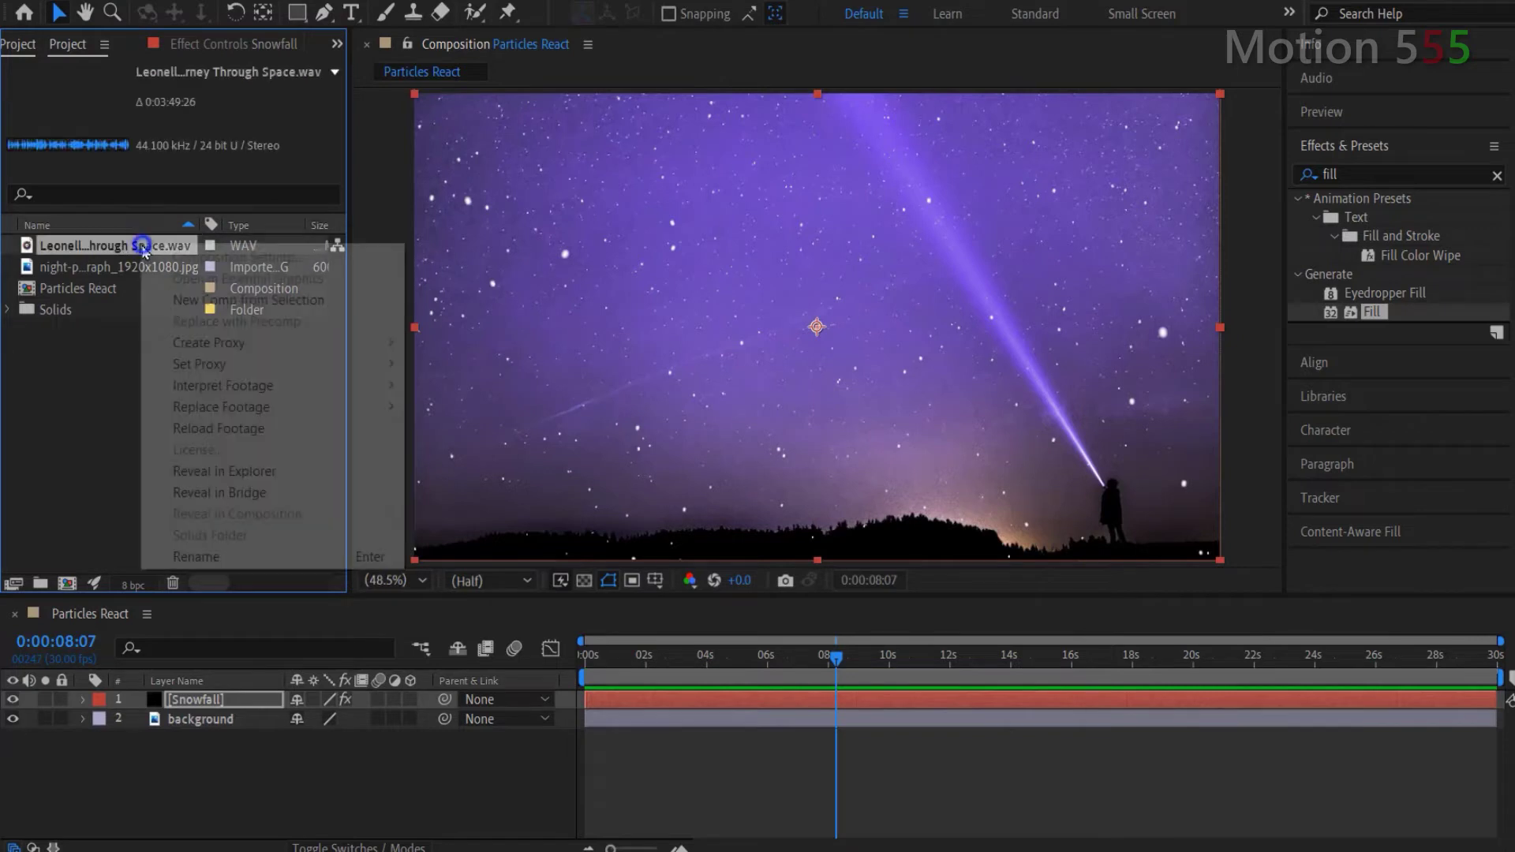
pyautogui.click(272, 304)
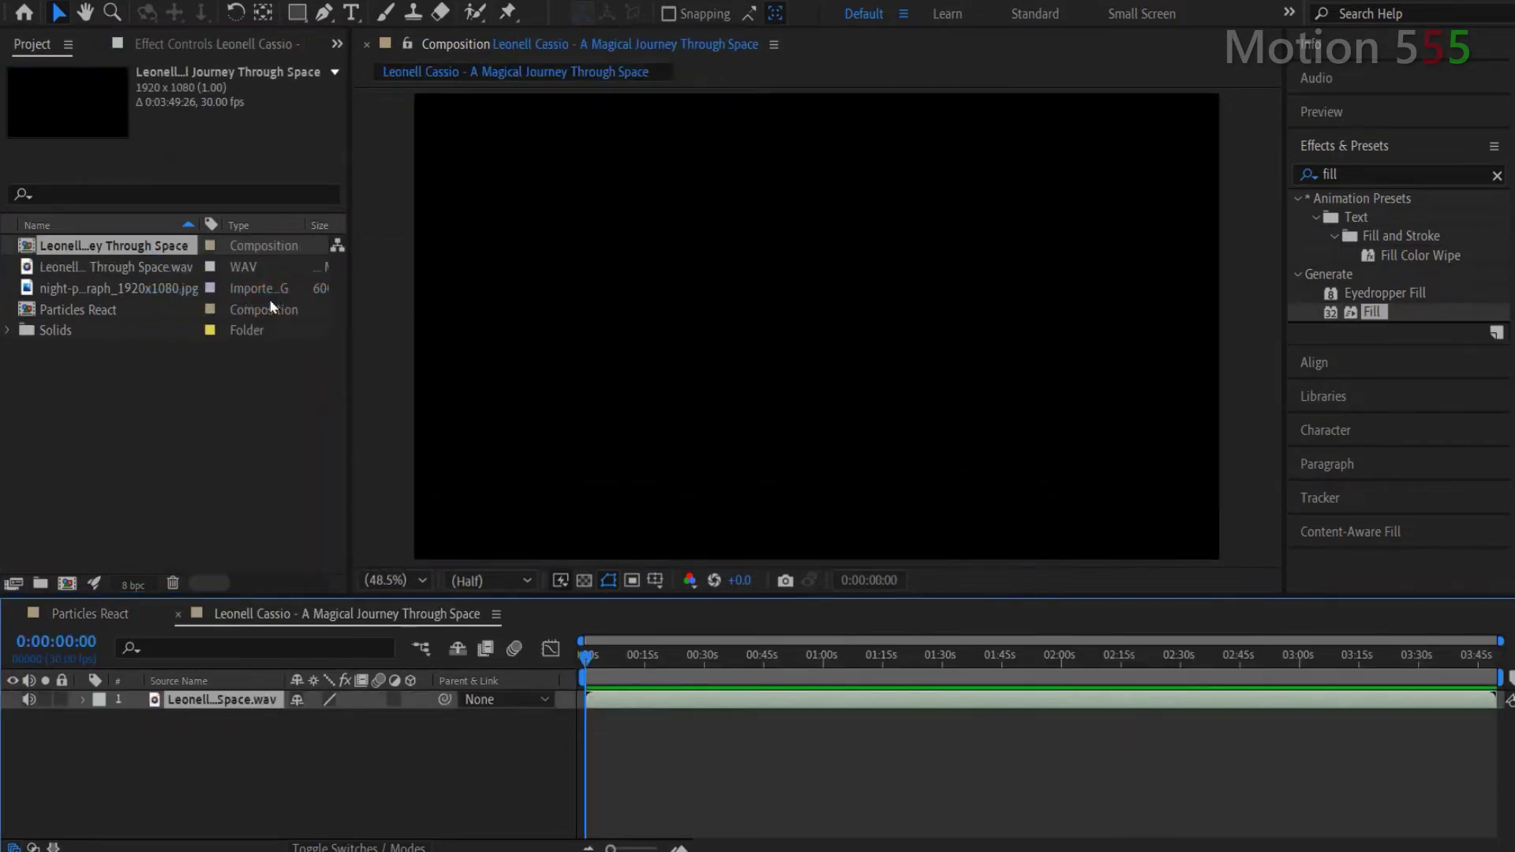
pyautogui.press('Return')
# Rename the new music composition to 'Audio' in the project list
pyautogui.click(150, 243)
pyautogui.press('Return')
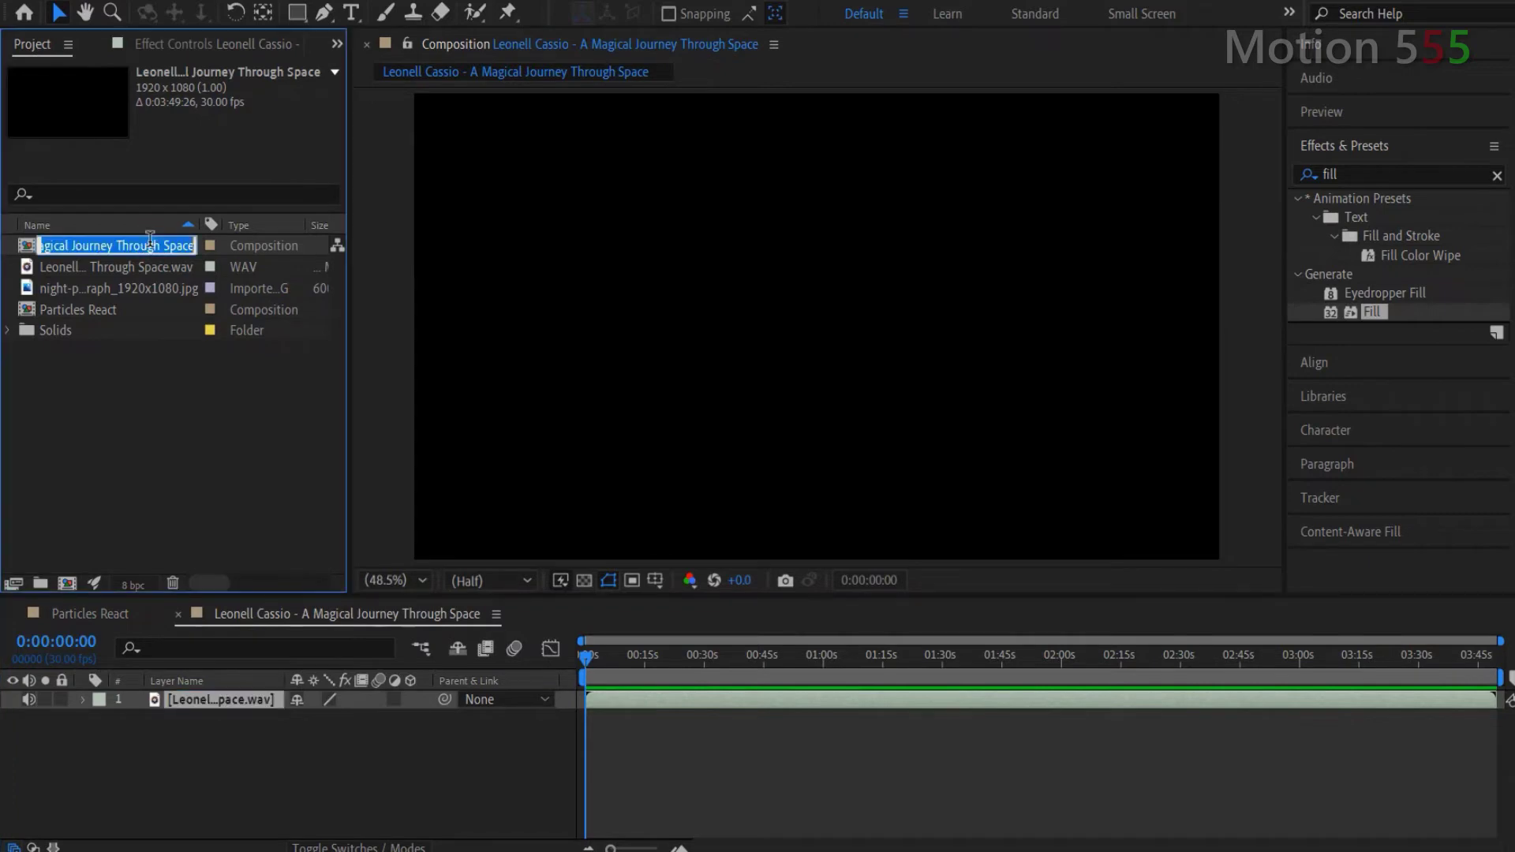
pyautogui.write('Audio')
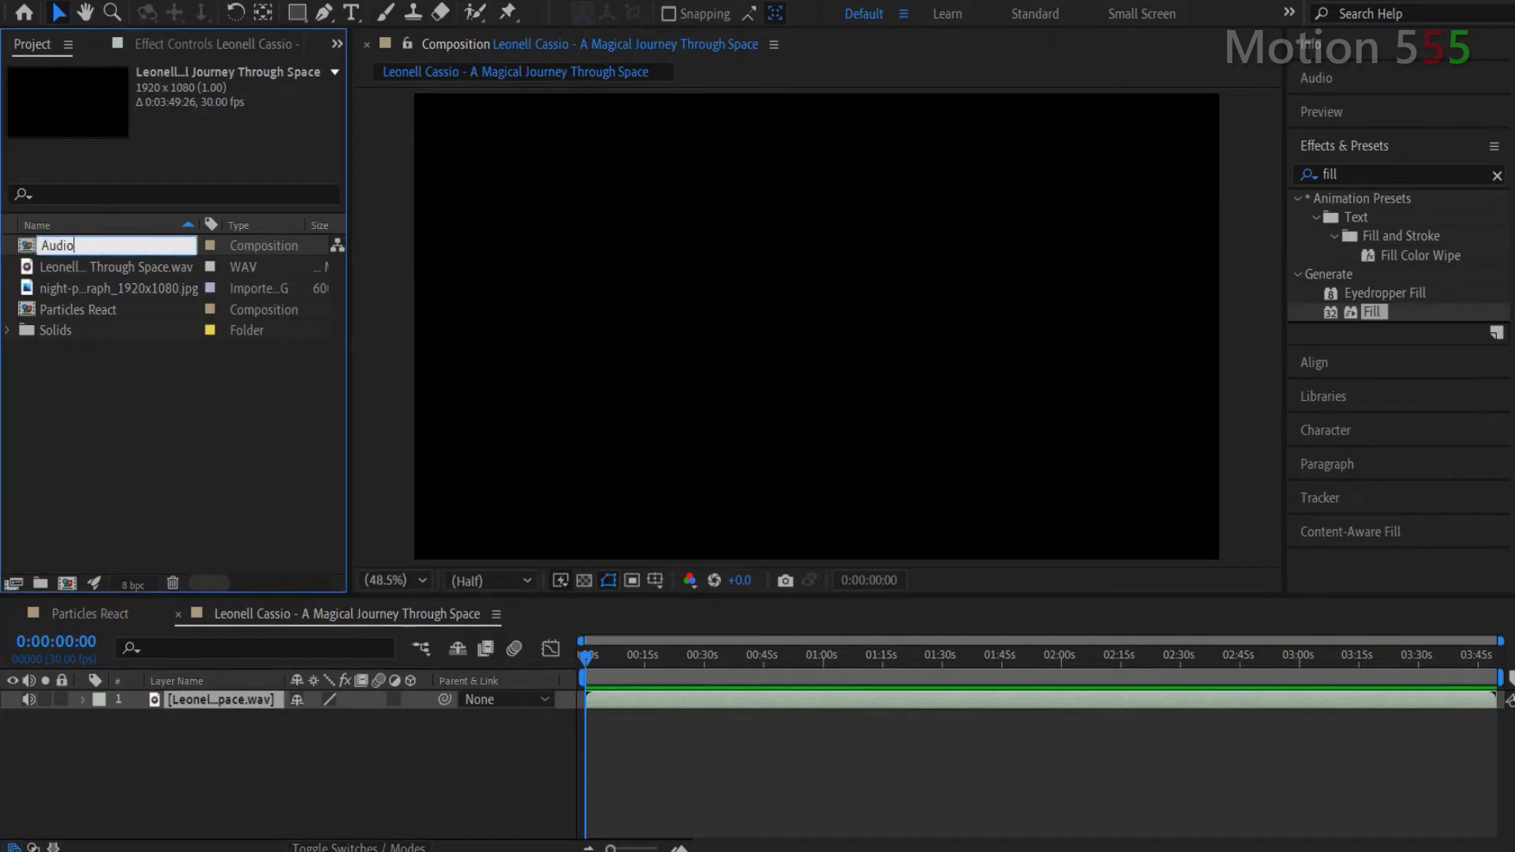
pyautogui.press('Return')
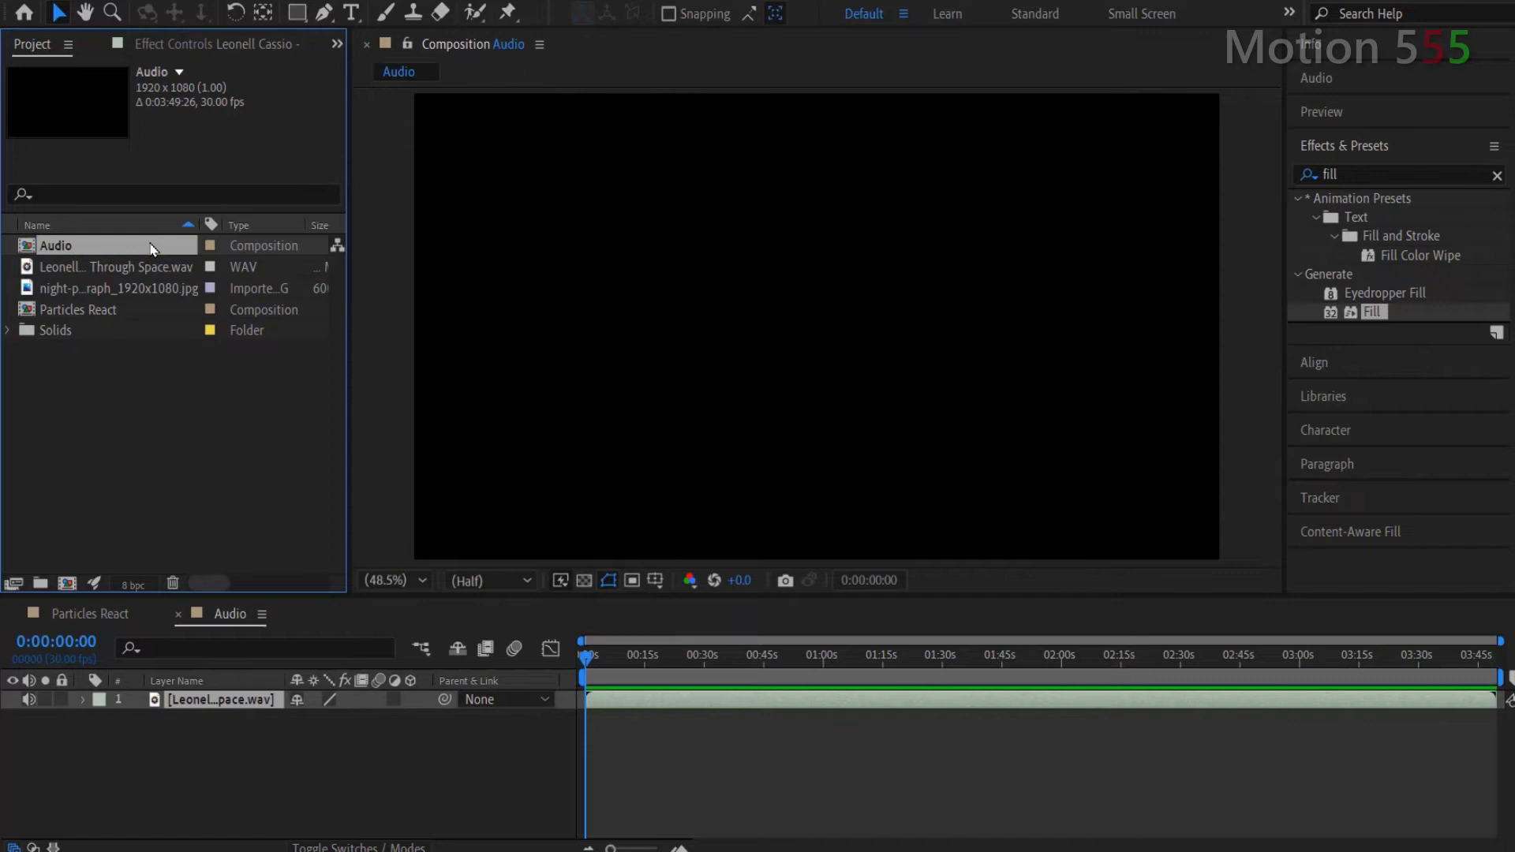
# Add the Audio composition as a layer in the Particles React timeline
pyautogui.click(249, 788)
pyautogui.click(114, 621)
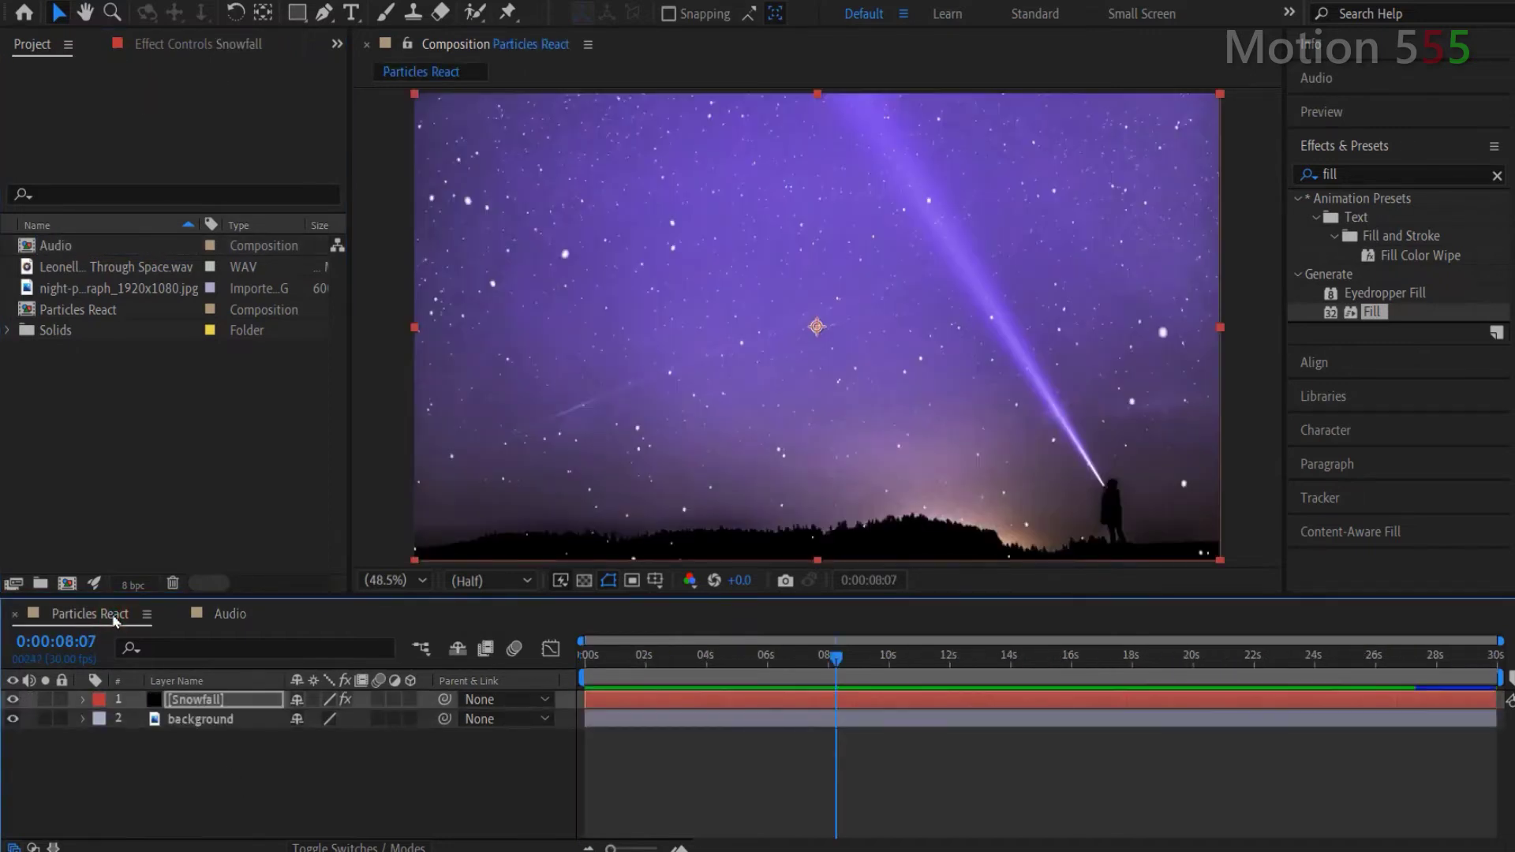
pyautogui.moveTo(69, 247); pyautogui.dragTo(116, 748)
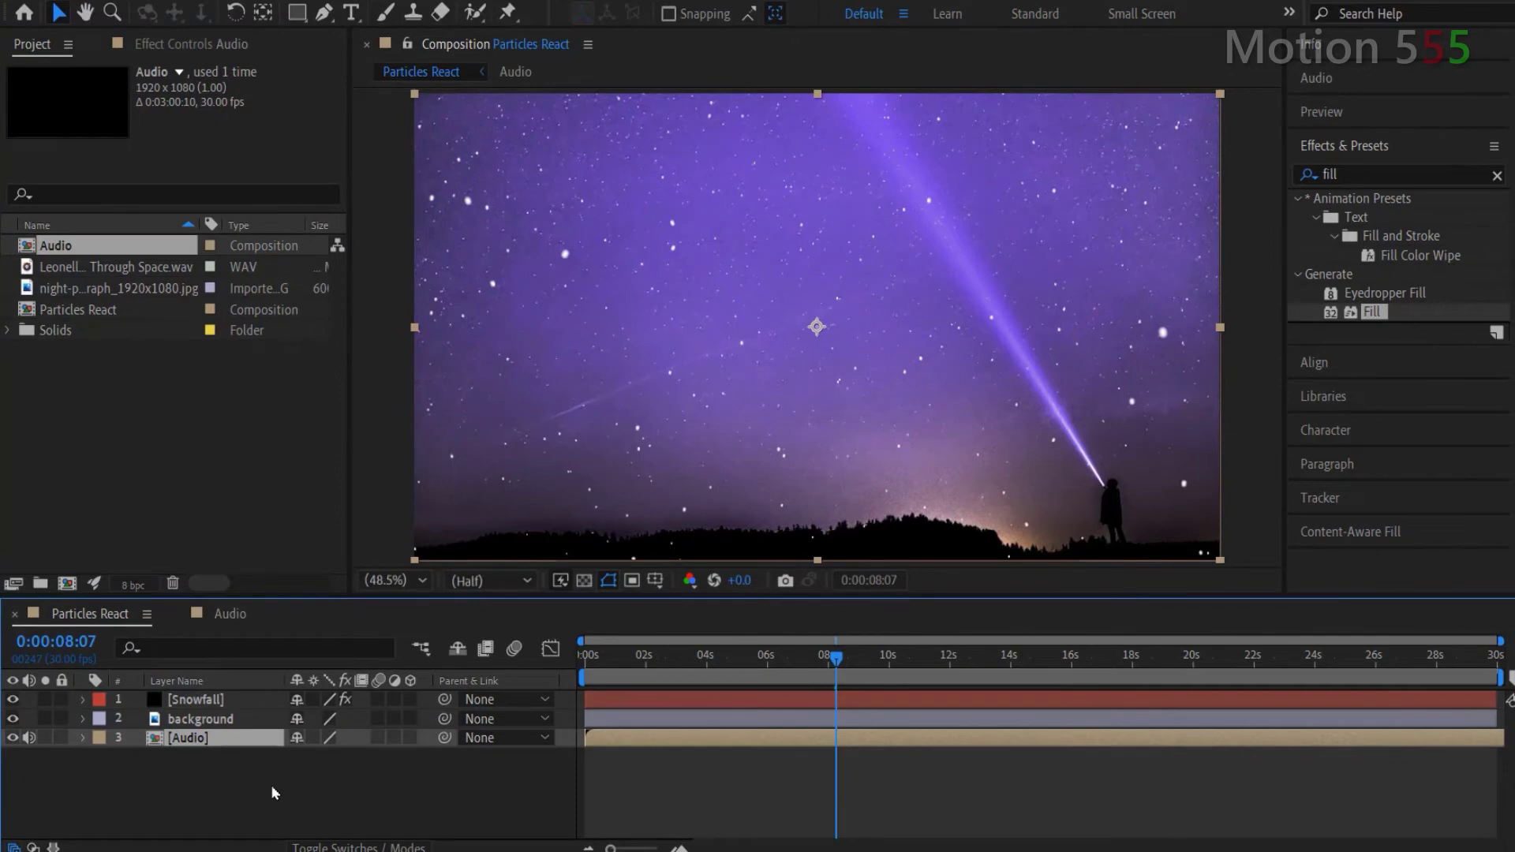
# Convert the Audio layer's track to keyframes, creating an Audio Amplitude layer
pyautogui.rightClick(242, 747)
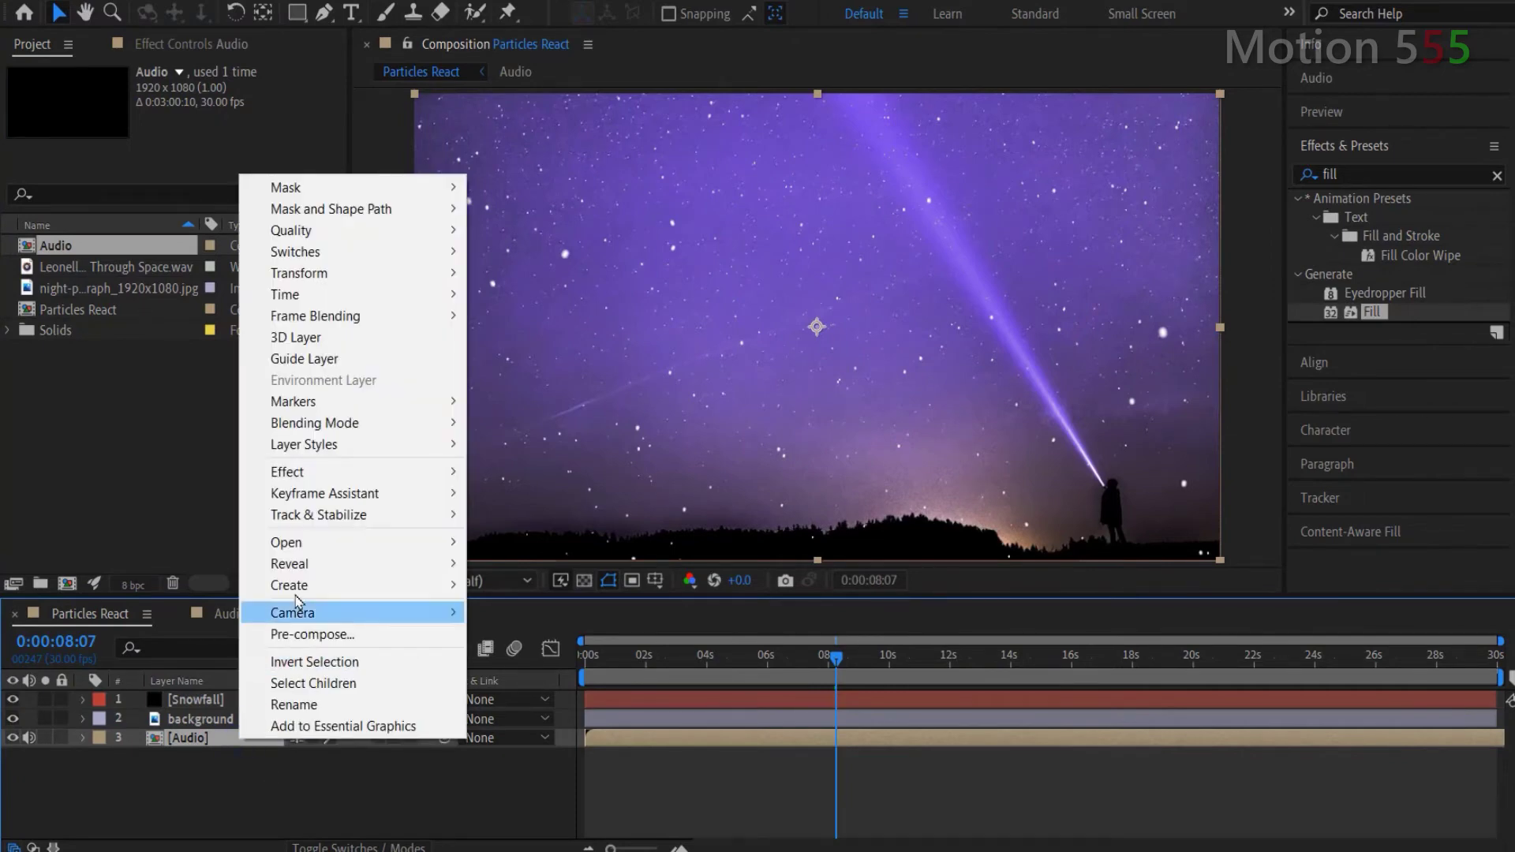
pyautogui.moveTo(416, 496)
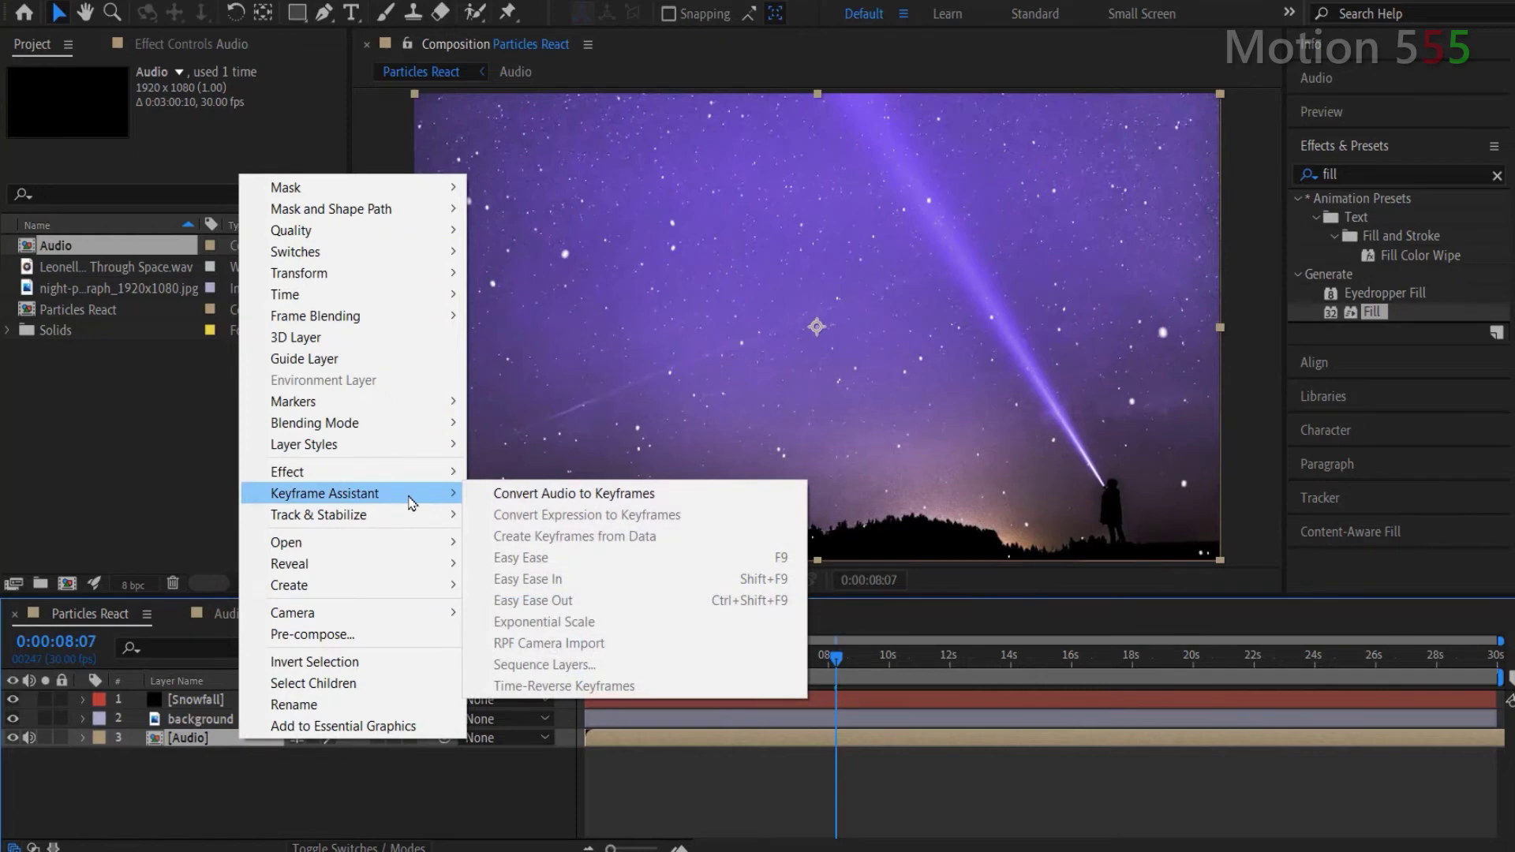
pyautogui.click(697, 496)
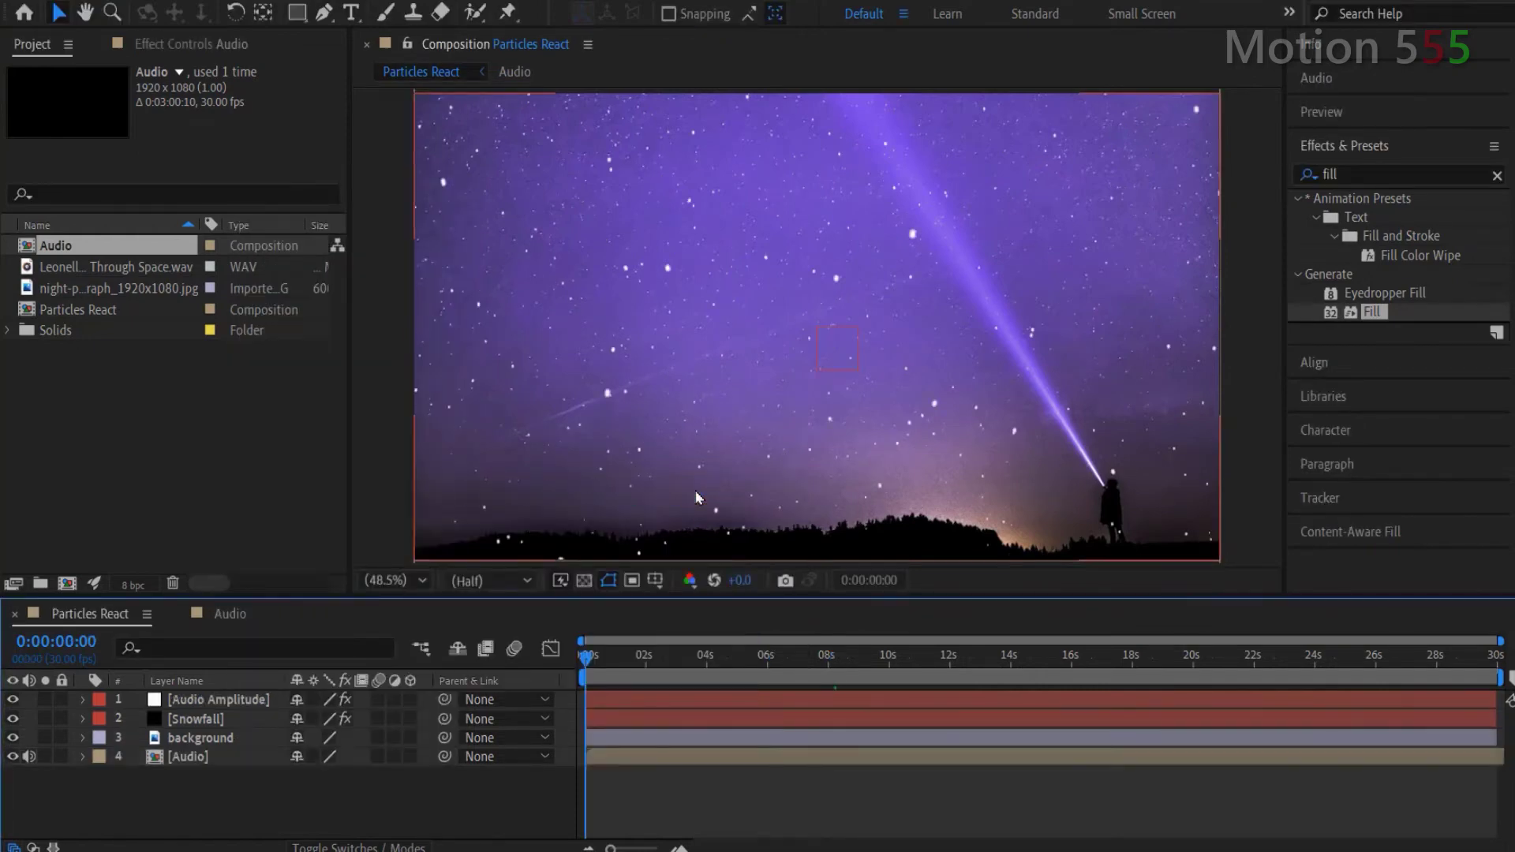
# Reveal the Audio Amplitude keyframes and delete the Left Channel and Right Channel effects
pyautogui.click(245, 706)
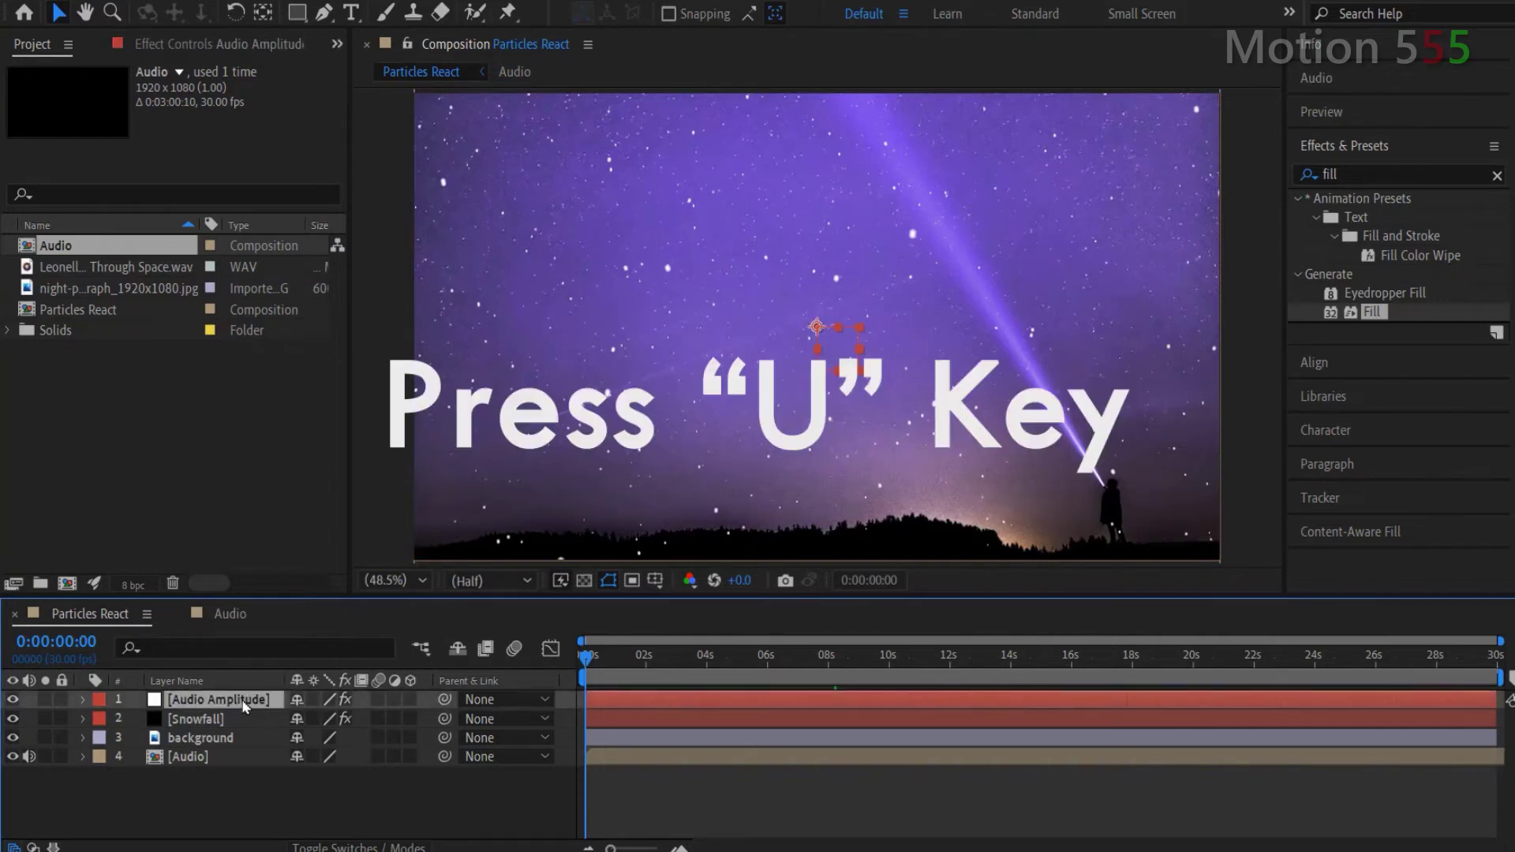
pyautogui.press('u')
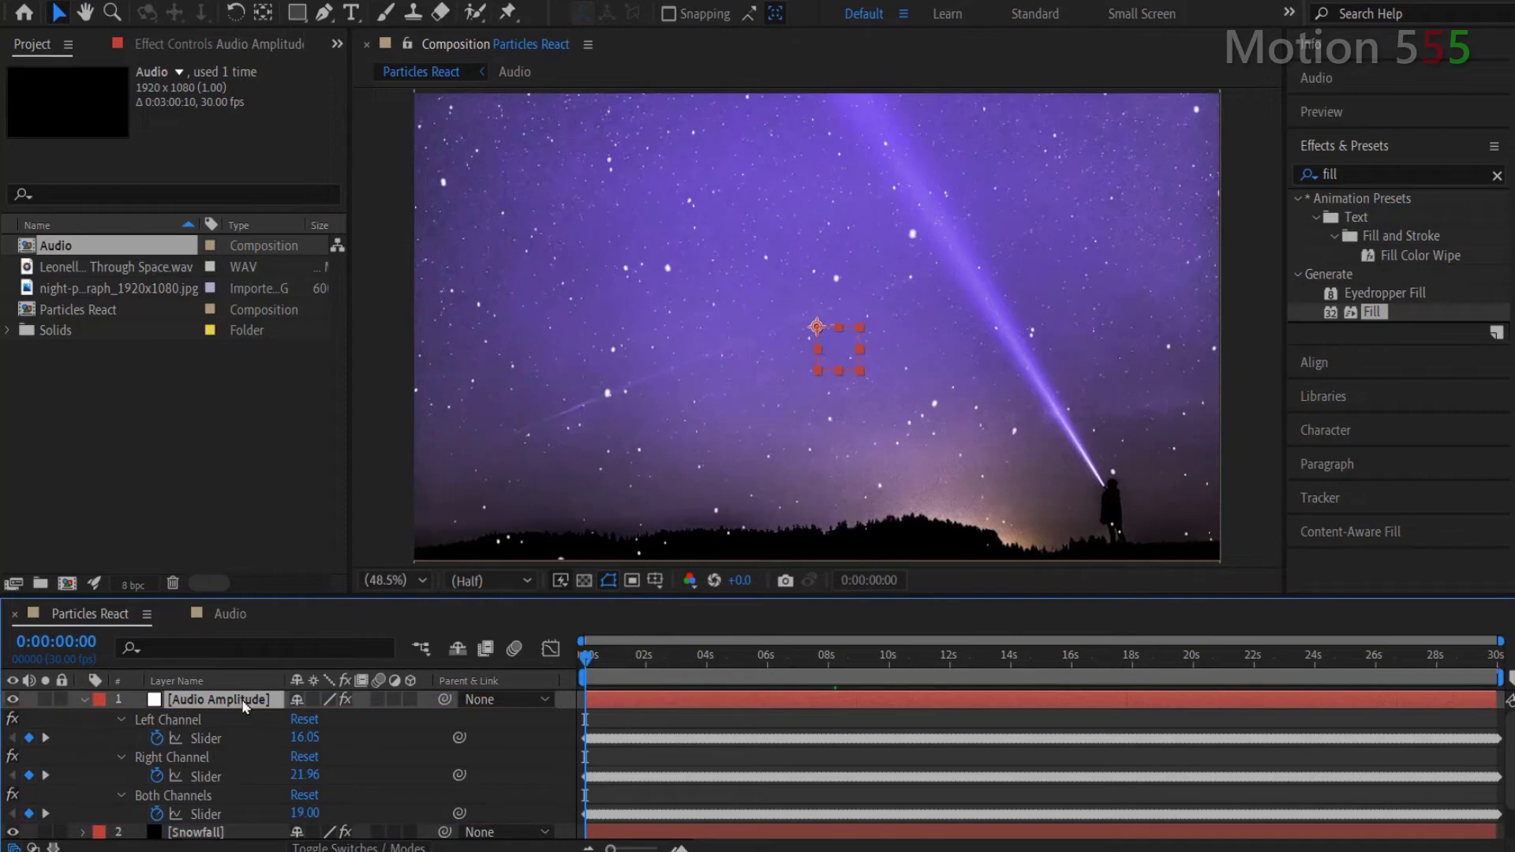
pyautogui.click(192, 723)
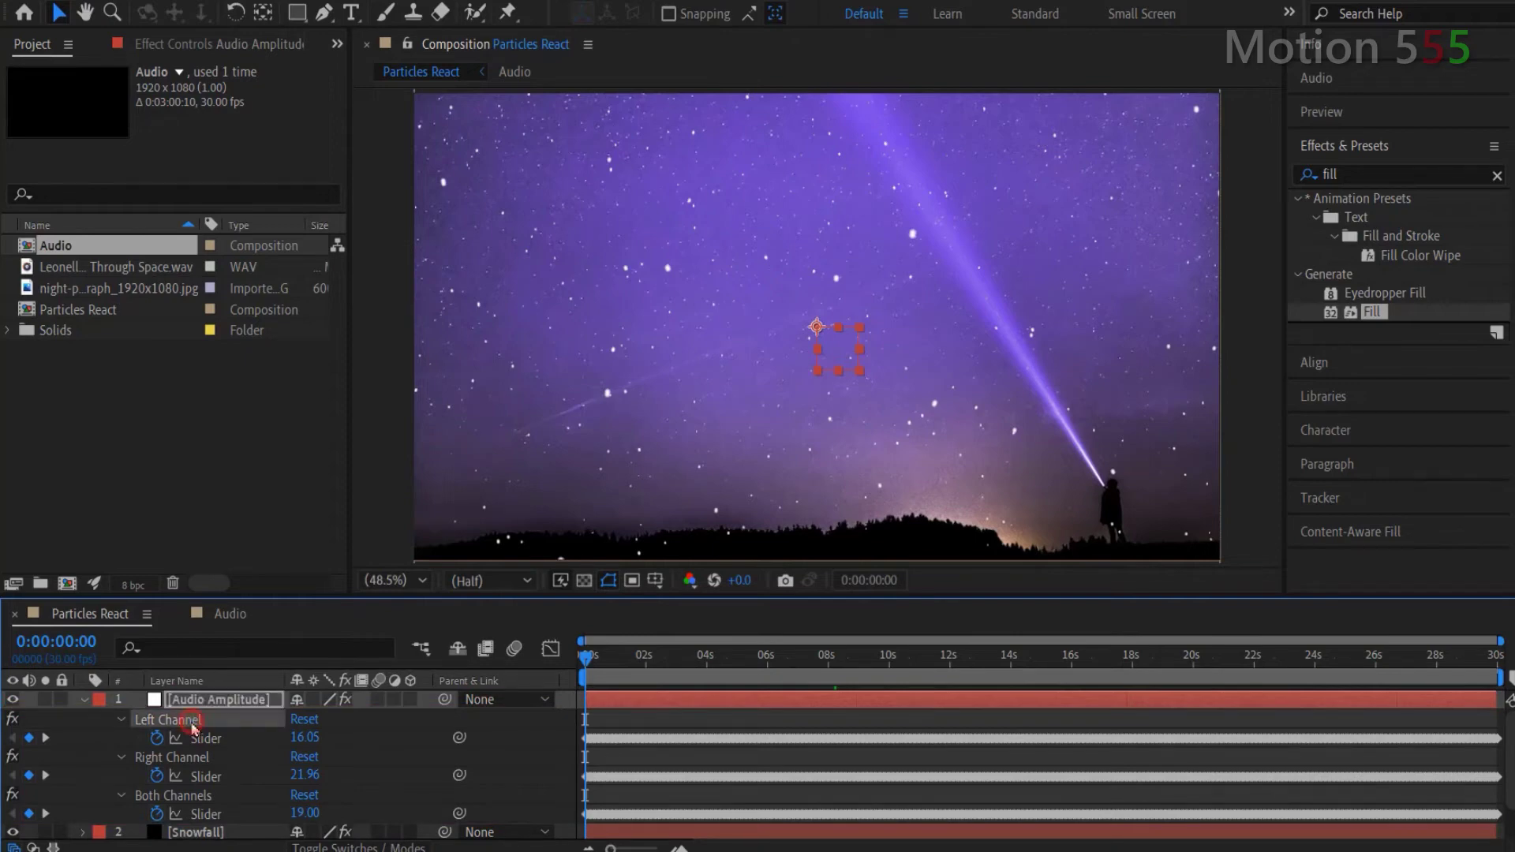
pyautogui.press('Delete')
pyautogui.click(192, 720)
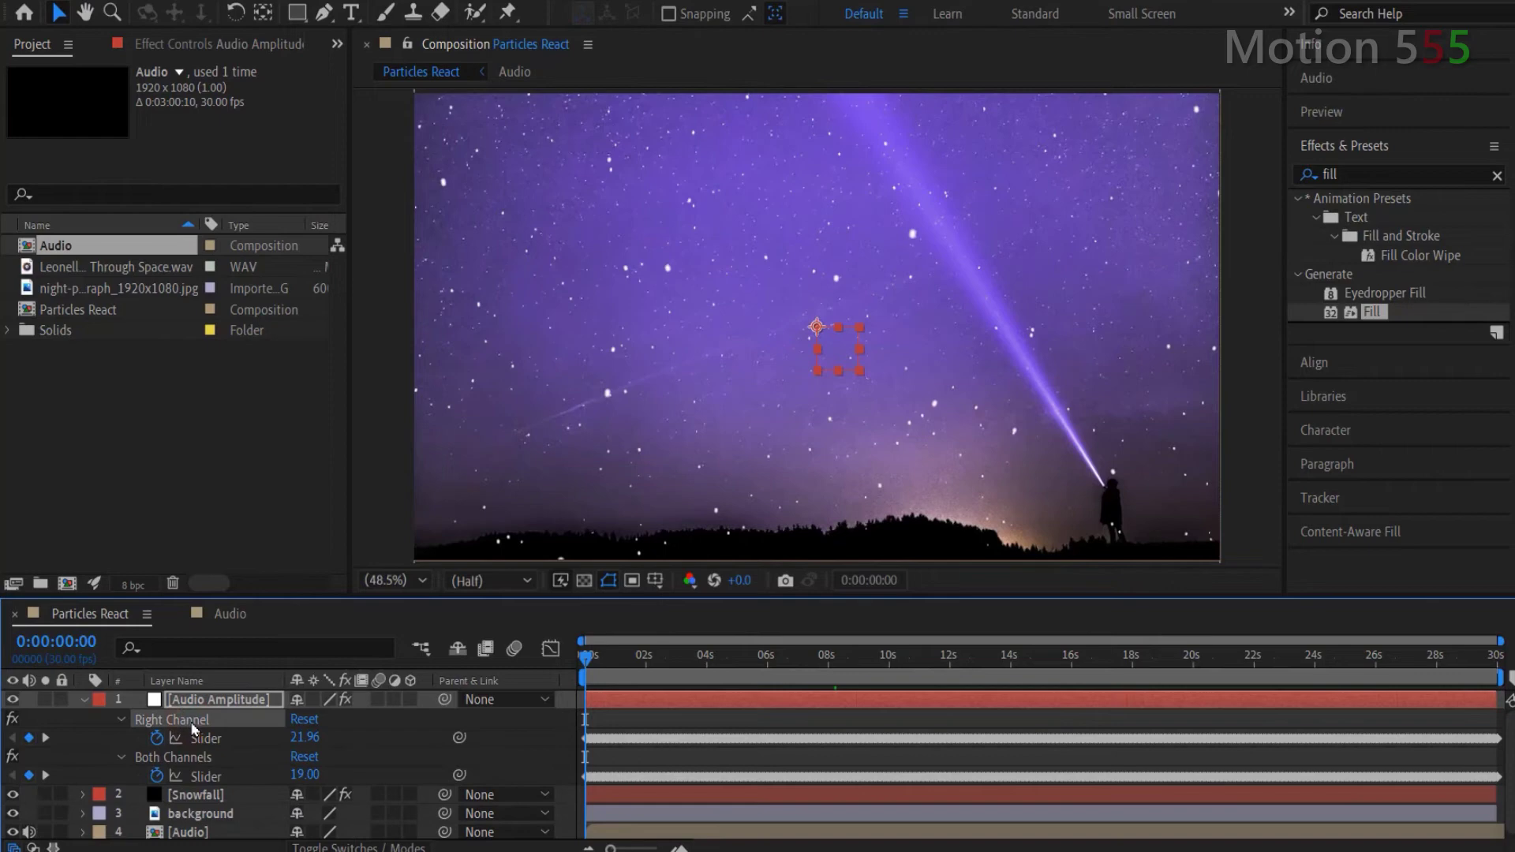
pyautogui.press('Delete')
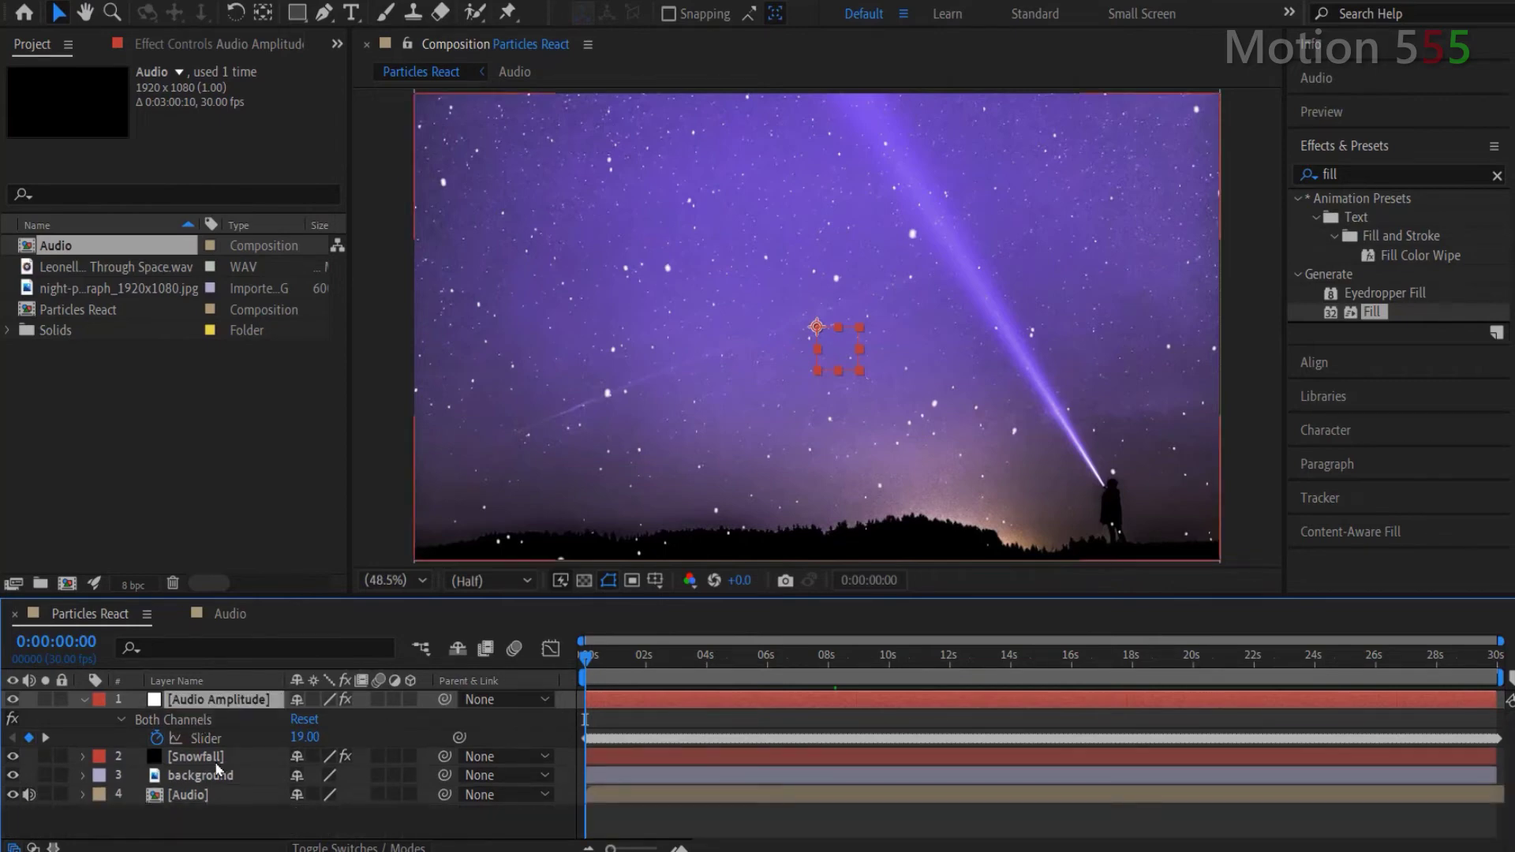
# Give Snowfall's Speed an expression linked to the Both Channels slider times 20
pyautogui.click(215, 758)
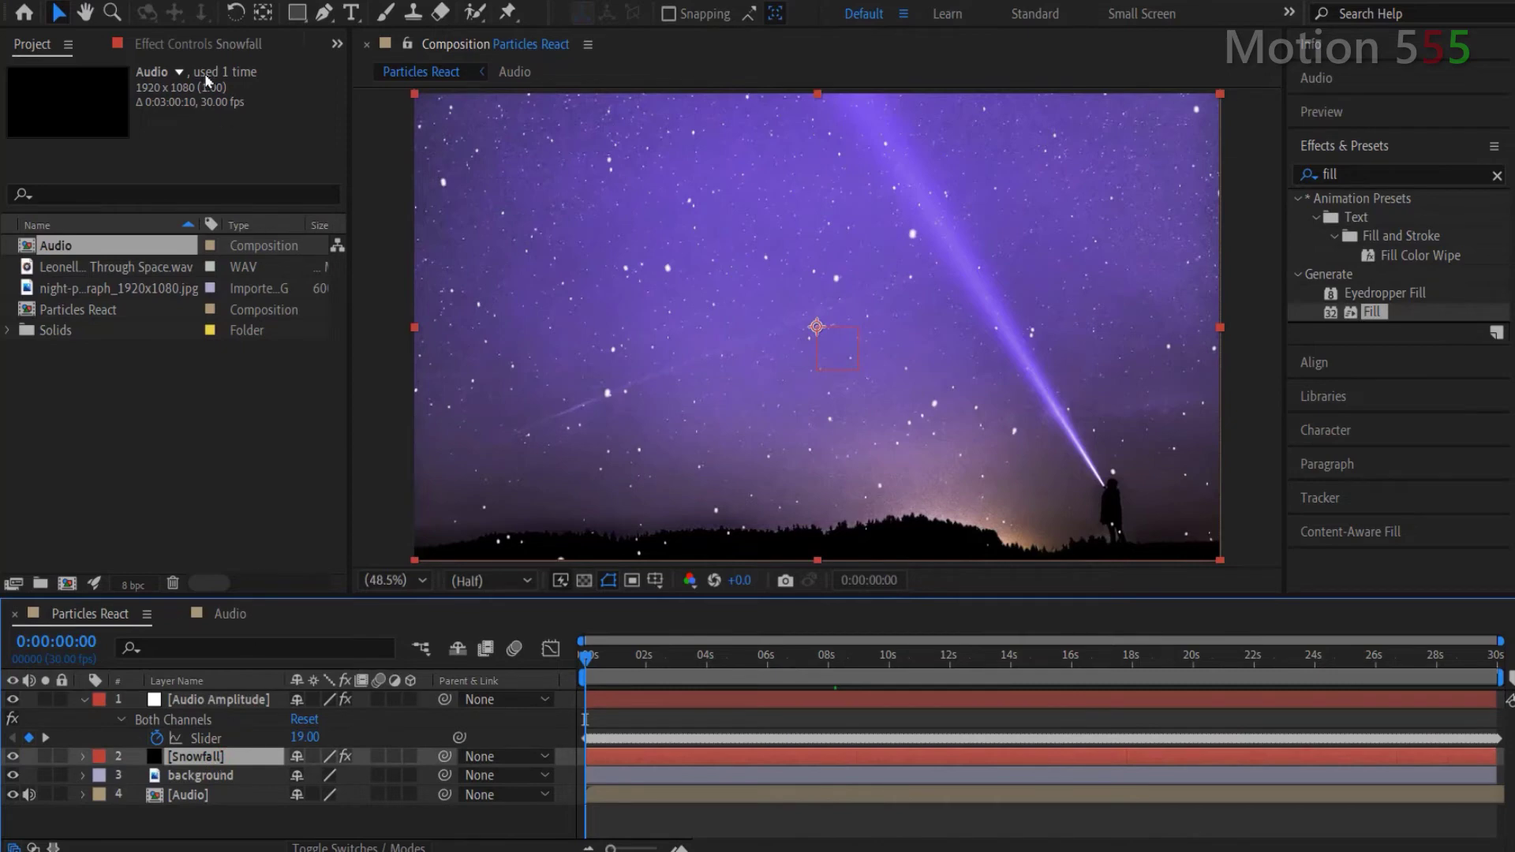
pyautogui.click(202, 46)
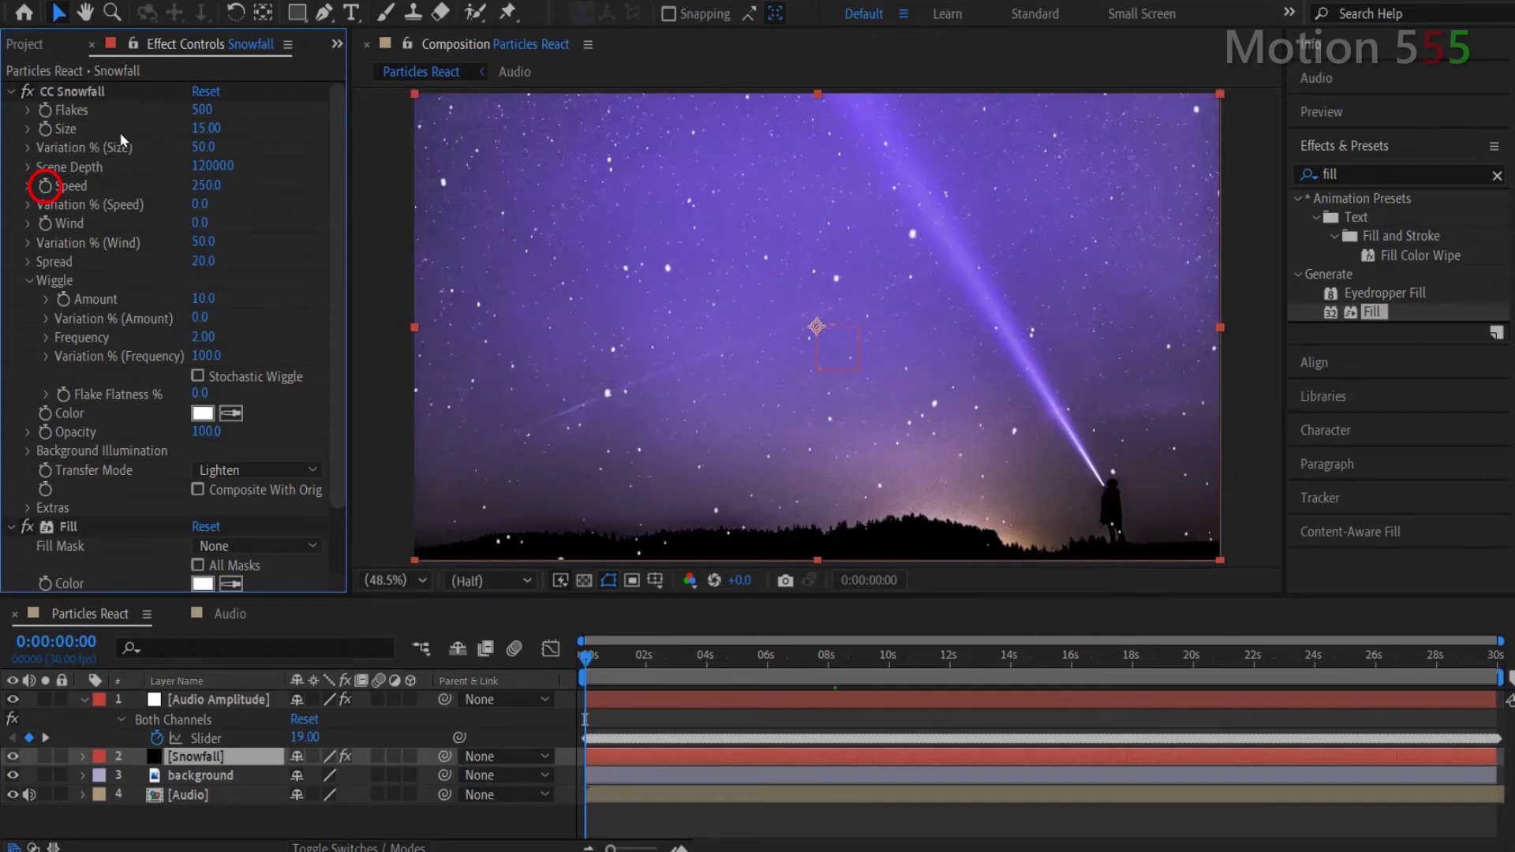
pyautogui.keyDown('alt'); pyautogui.click(45, 186); pyautogui.keyUp('alt')
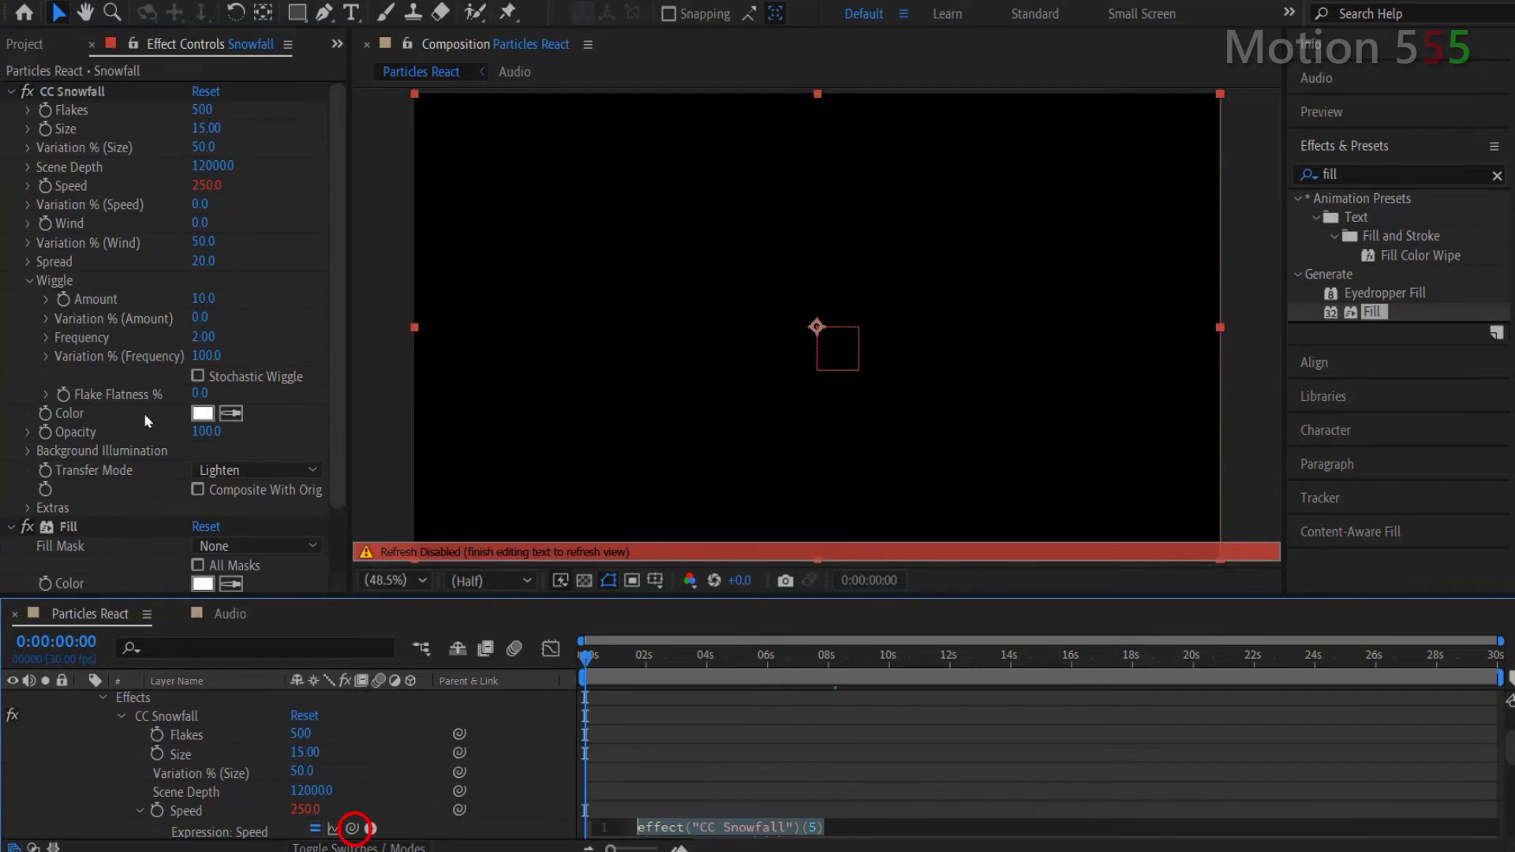
pyautogui.click(324, 597)
pyautogui.moveTo(330, 568); pyautogui.dragTo(330, 406)
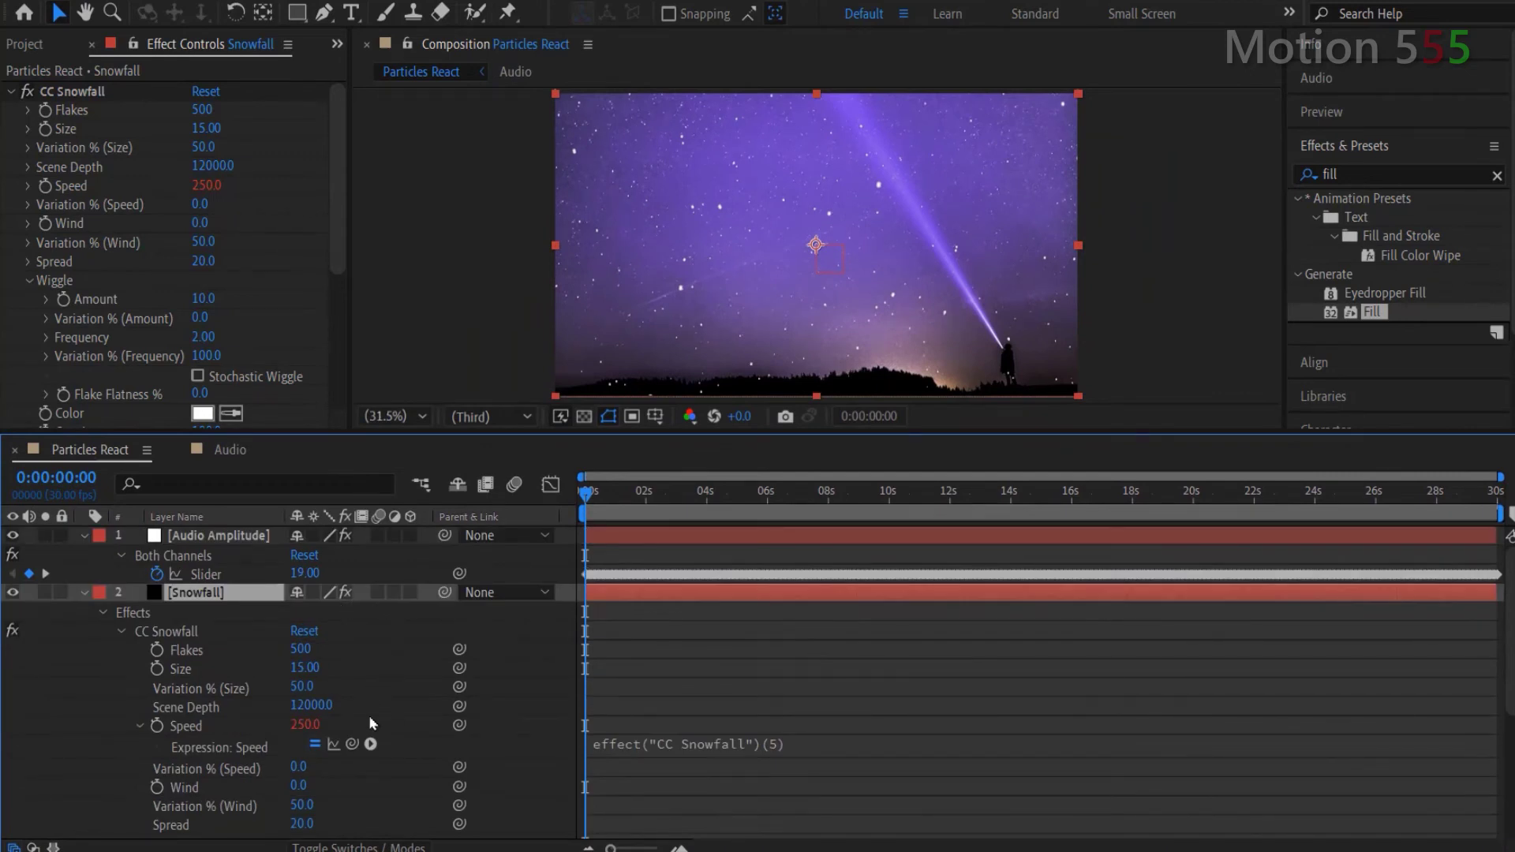
pyautogui.moveTo(352, 745); pyautogui.dragTo(232, 582)
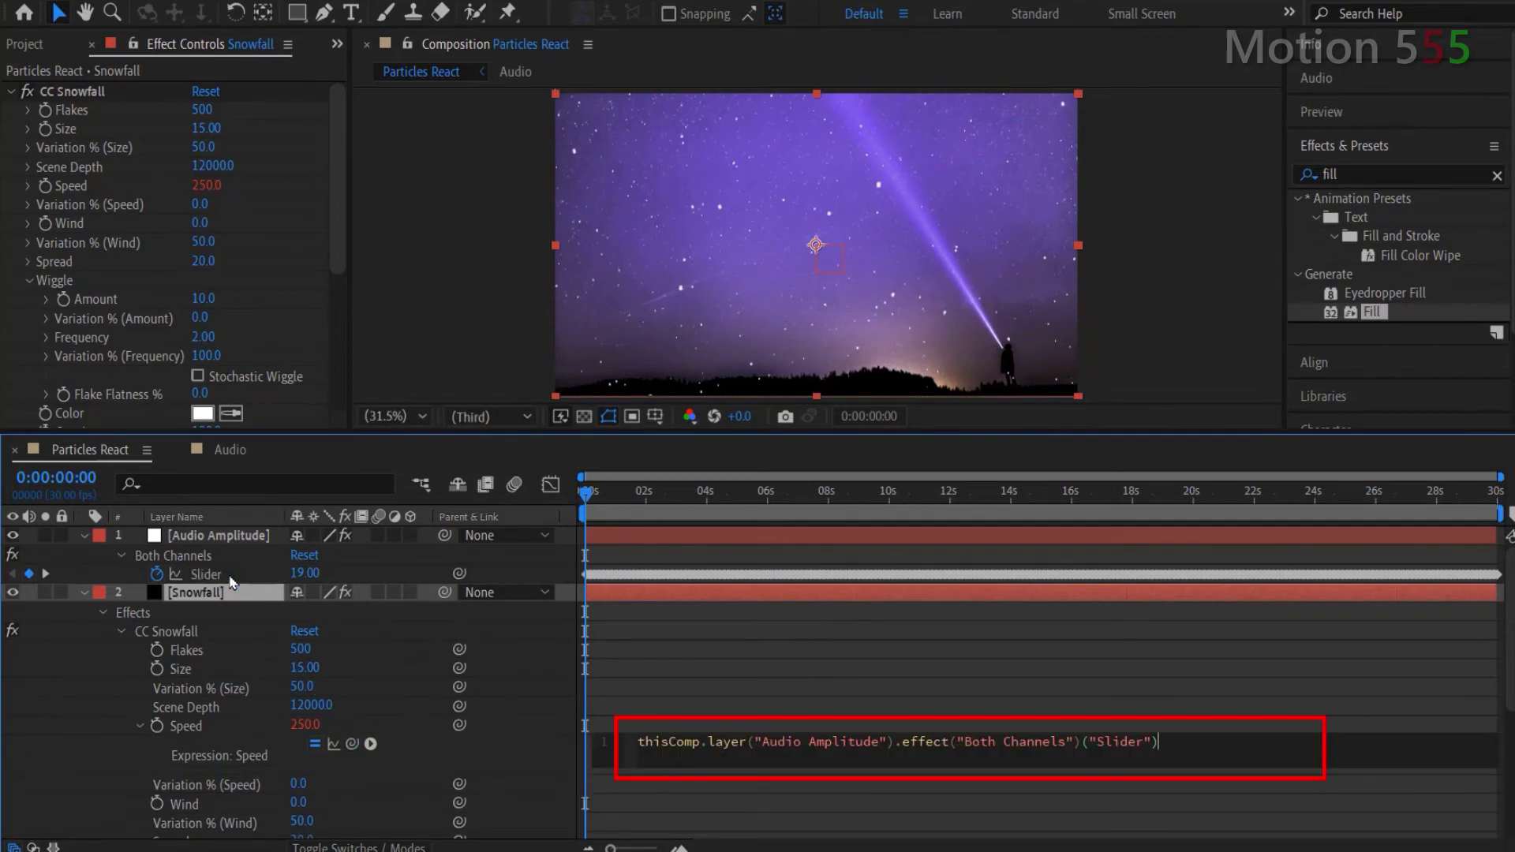
pyautogui.write('*20')
pyautogui.click(366, 671)
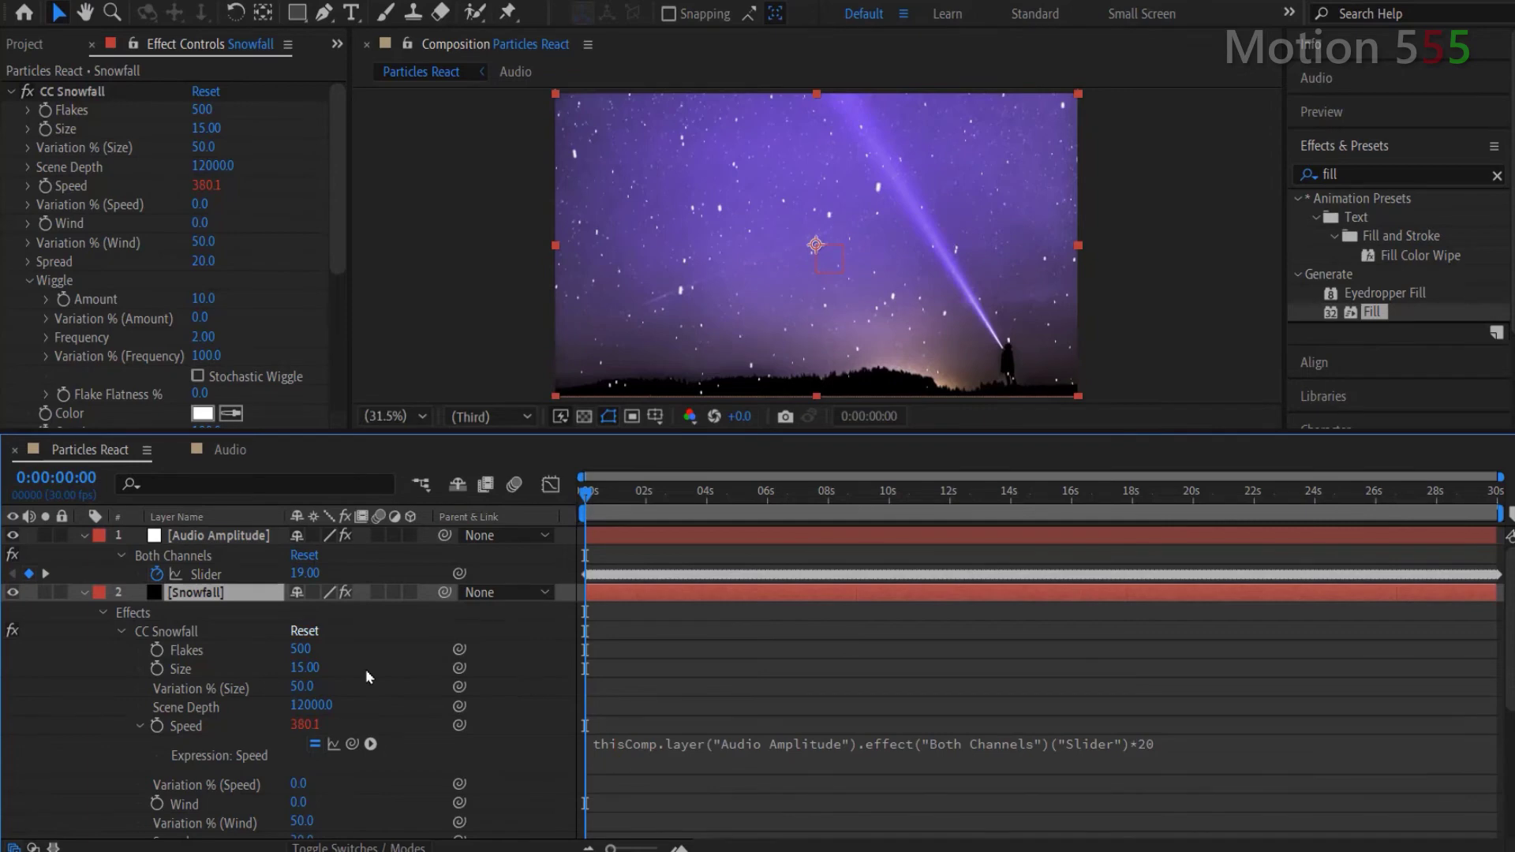
# Give Snowfall's Wind an expression linked to the Both Channels slider times 5
pyautogui.keyDown('alt'); pyautogui.click(46, 224); pyautogui.keyUp('alt')
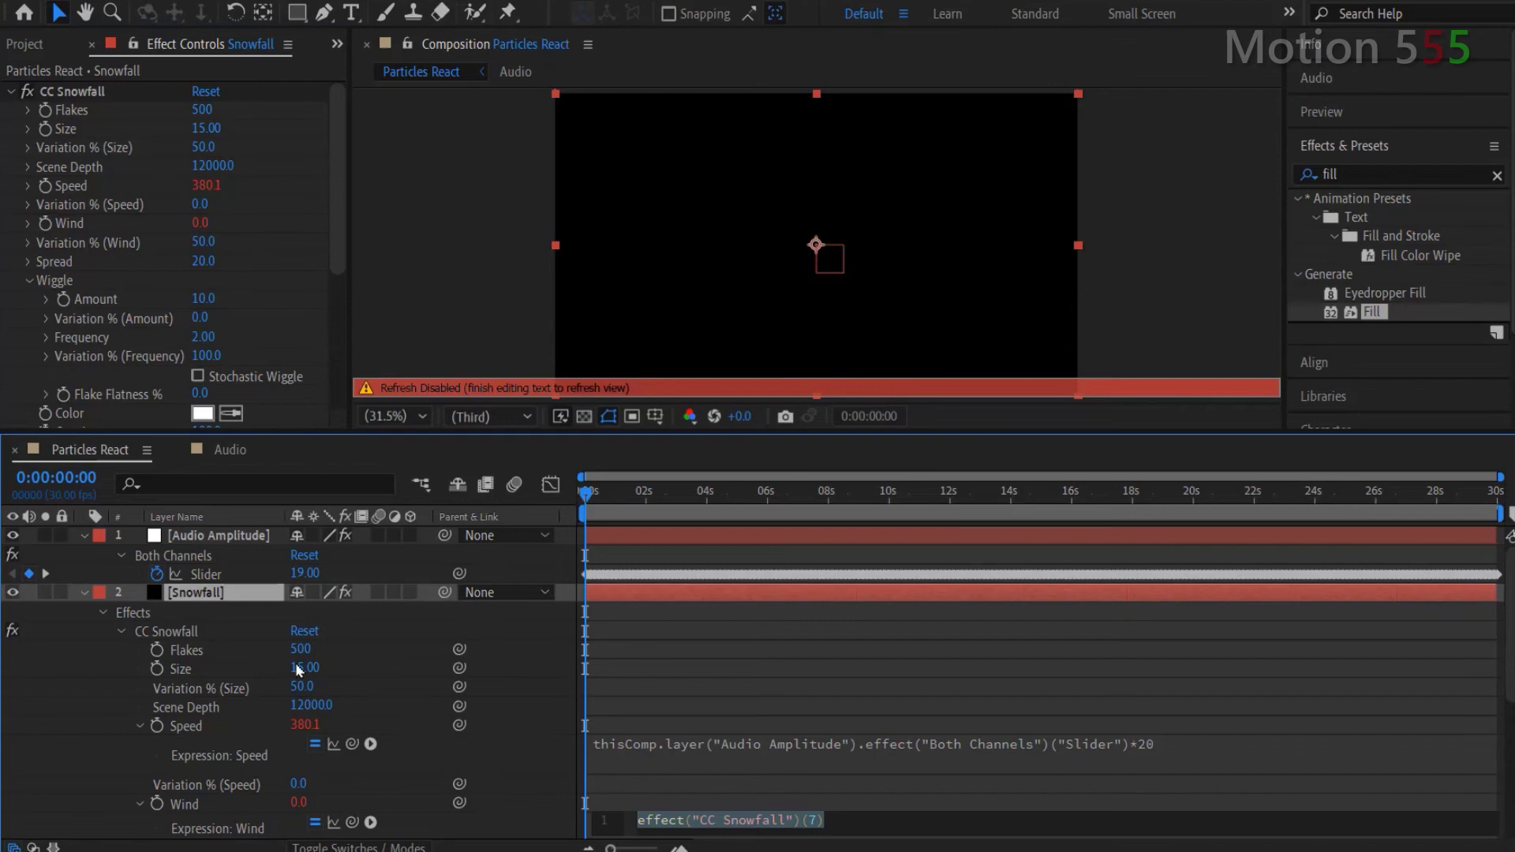
pyautogui.moveTo(352, 823); pyautogui.dragTo(260, 580)
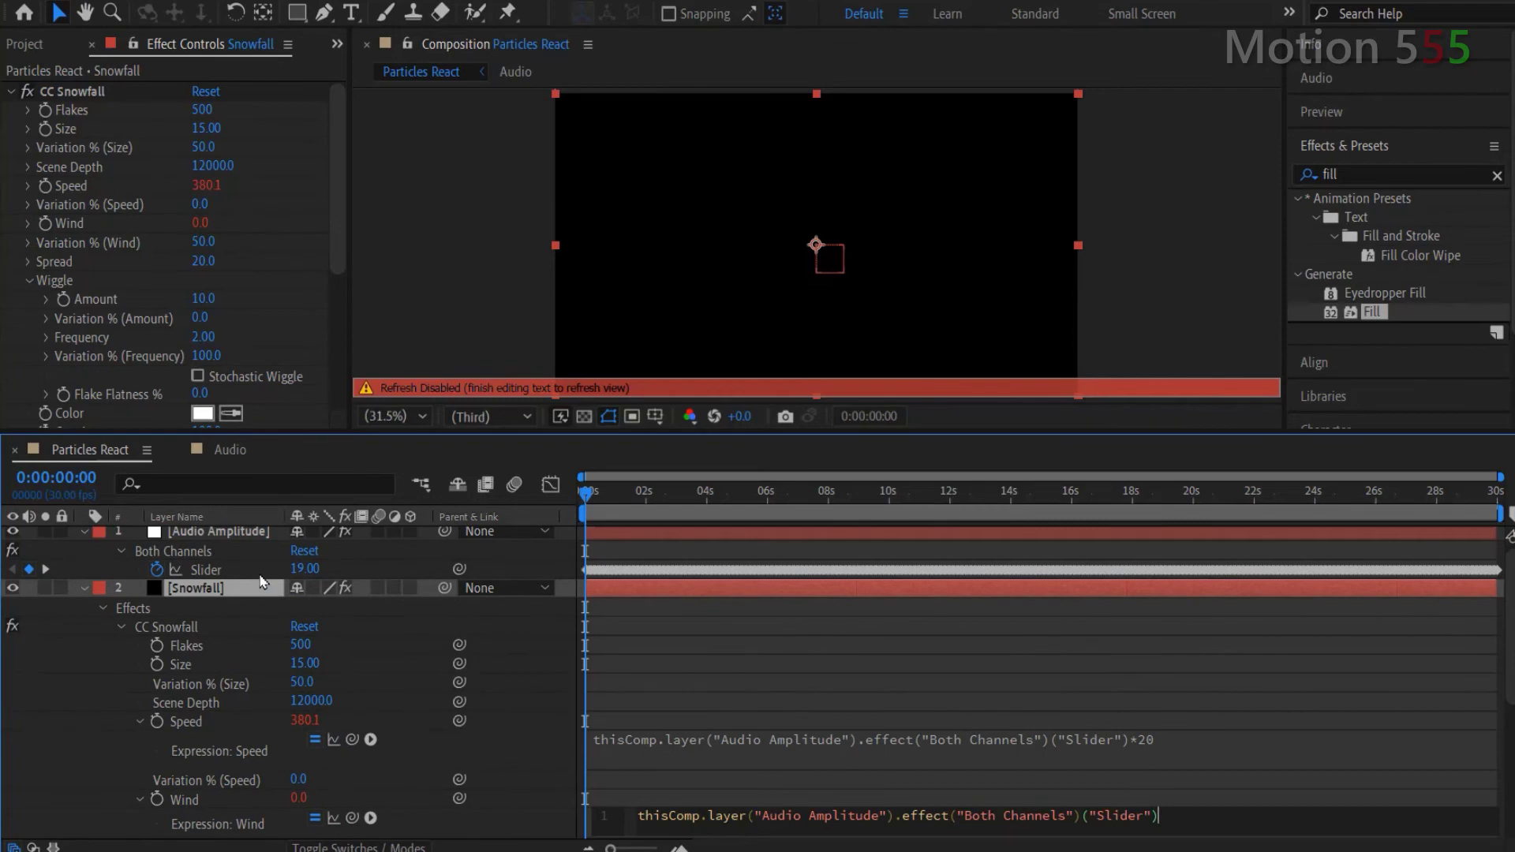
pyautogui.write('*5')
pyautogui.press('KP_Enter')
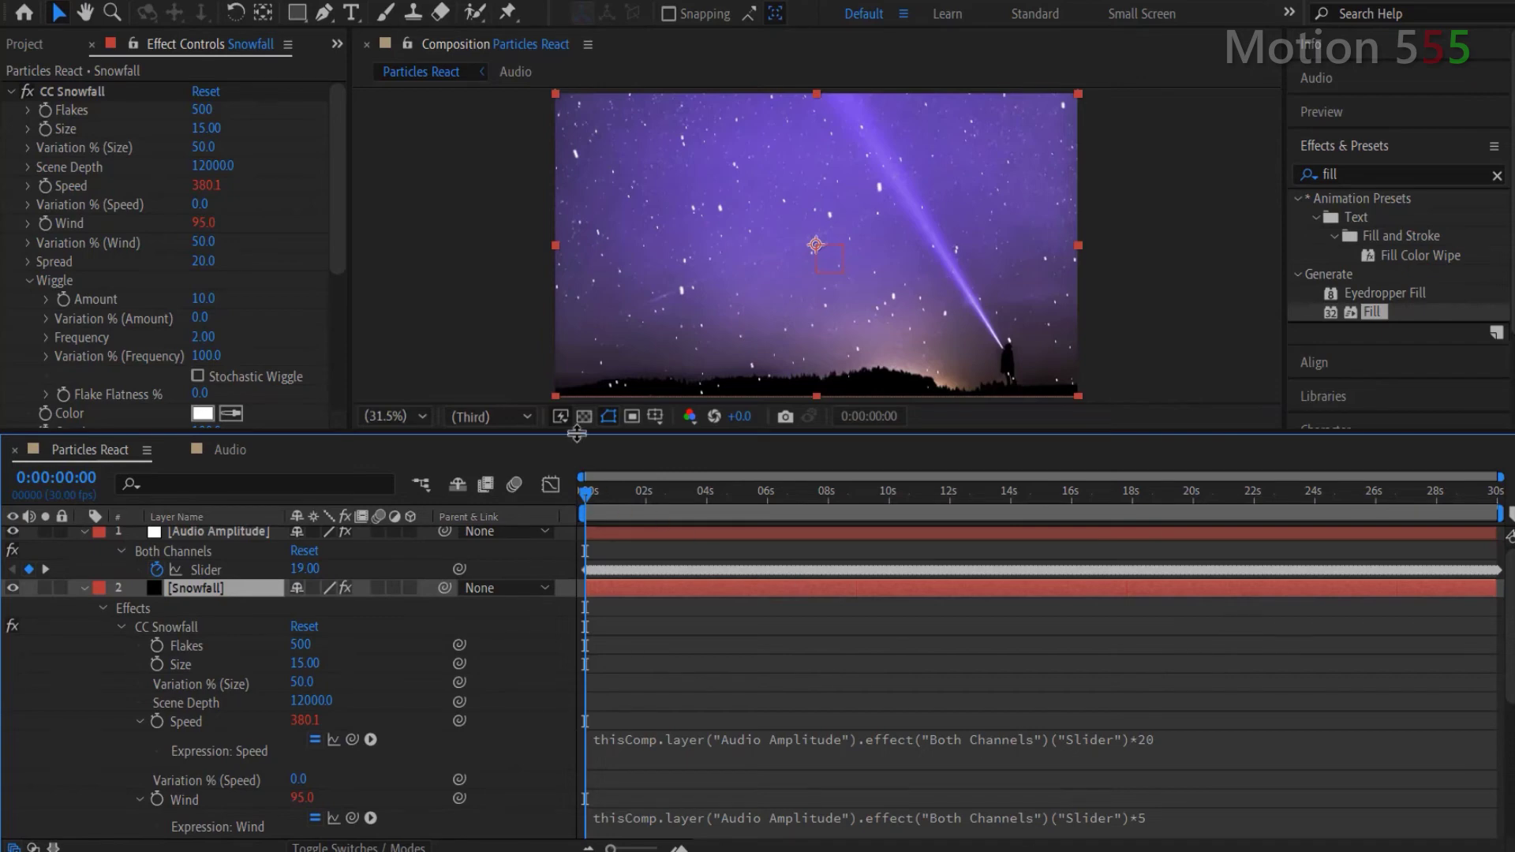
# Enlarge the viewer and play, then stop, a preview of the audio-driven snowfall
pyautogui.moveTo(576, 433); pyautogui.dragTo(595, 625)
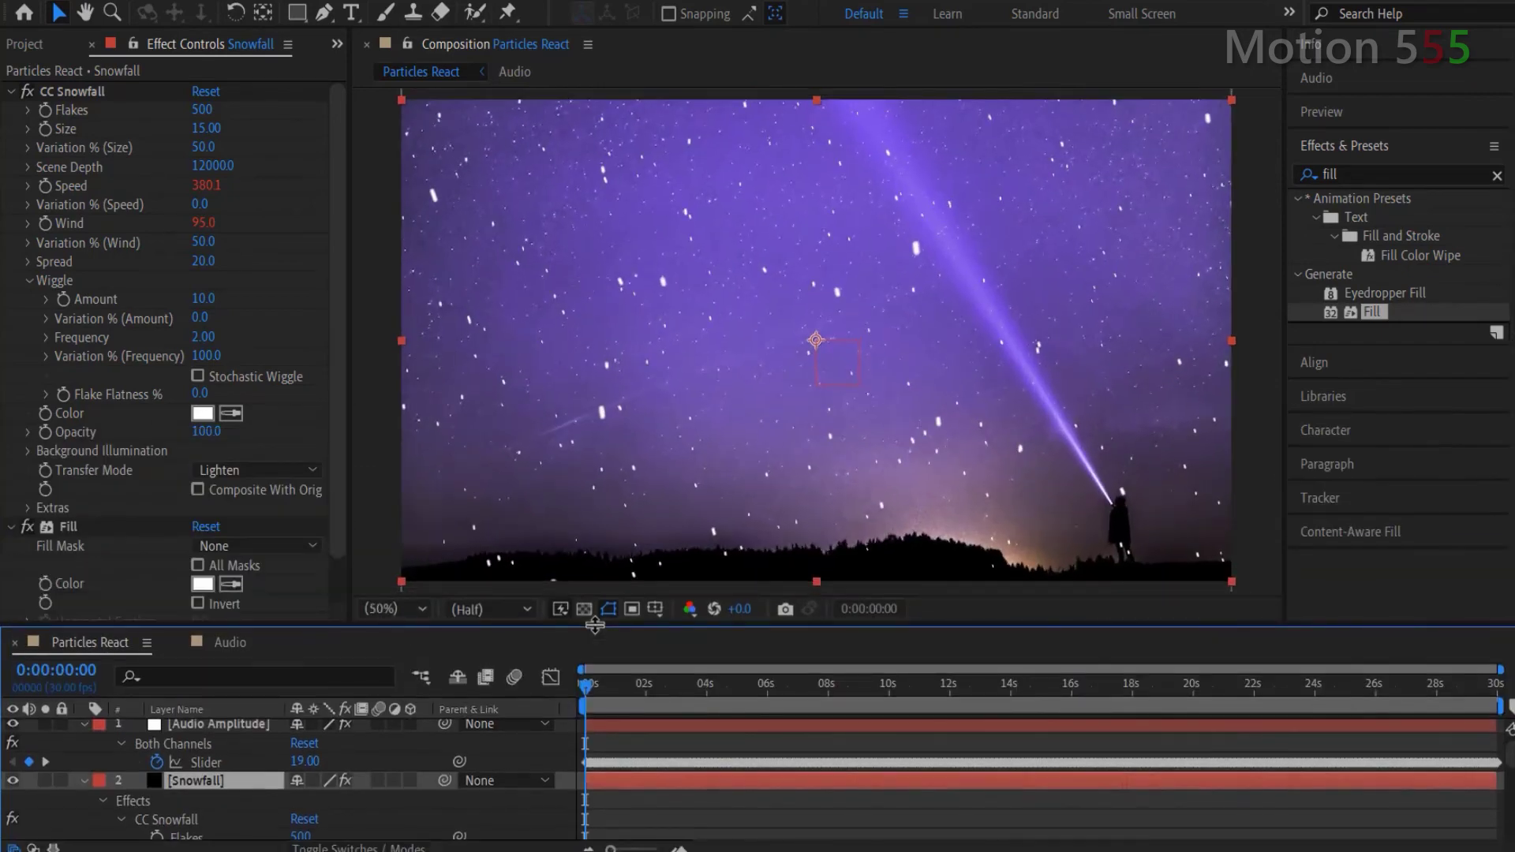
pyautogui.press('space')
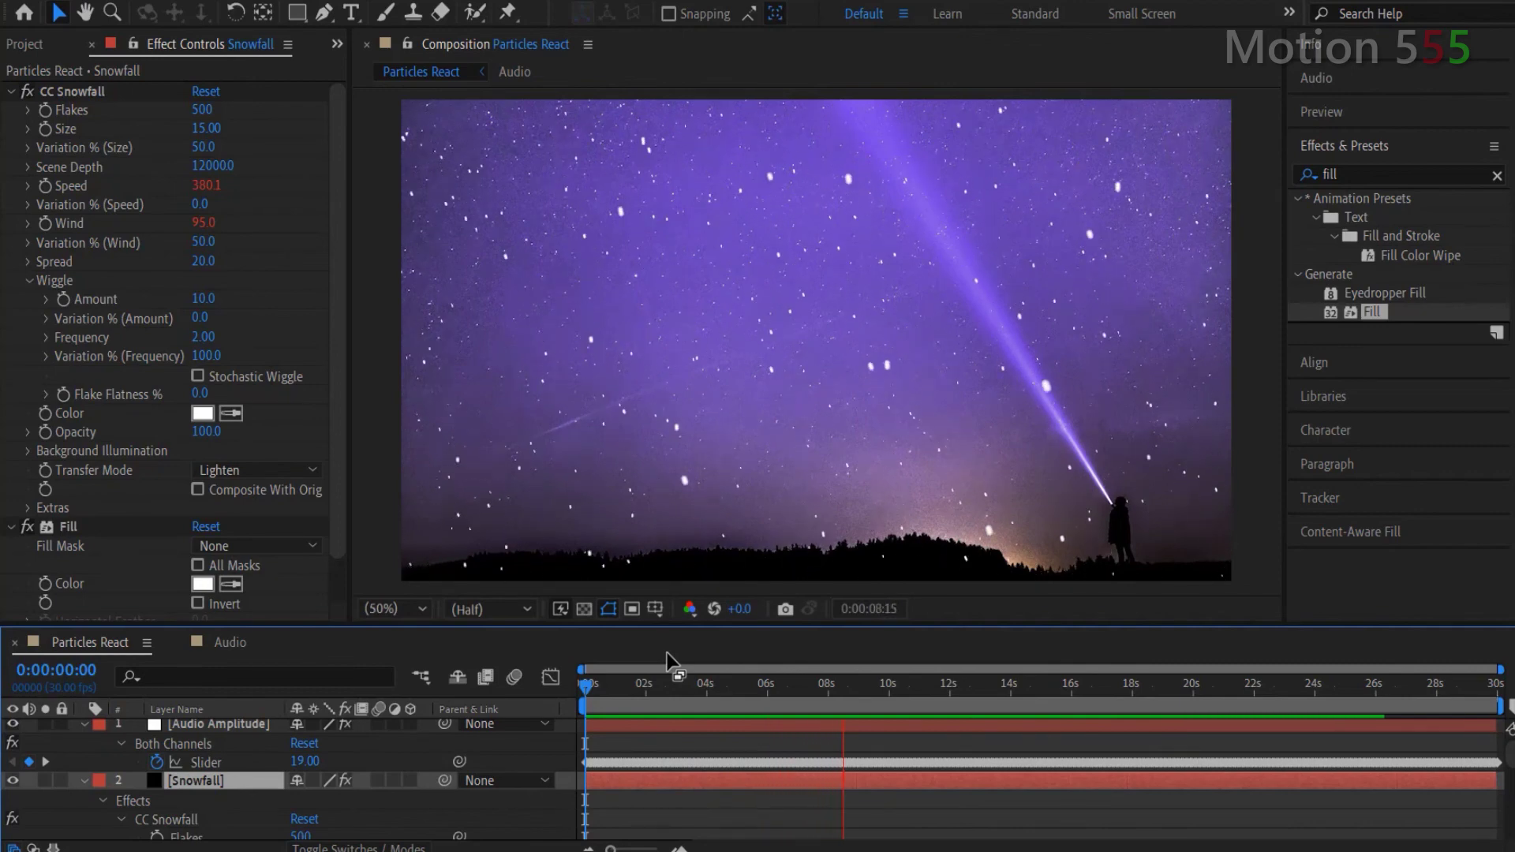
pyautogui.press('space')
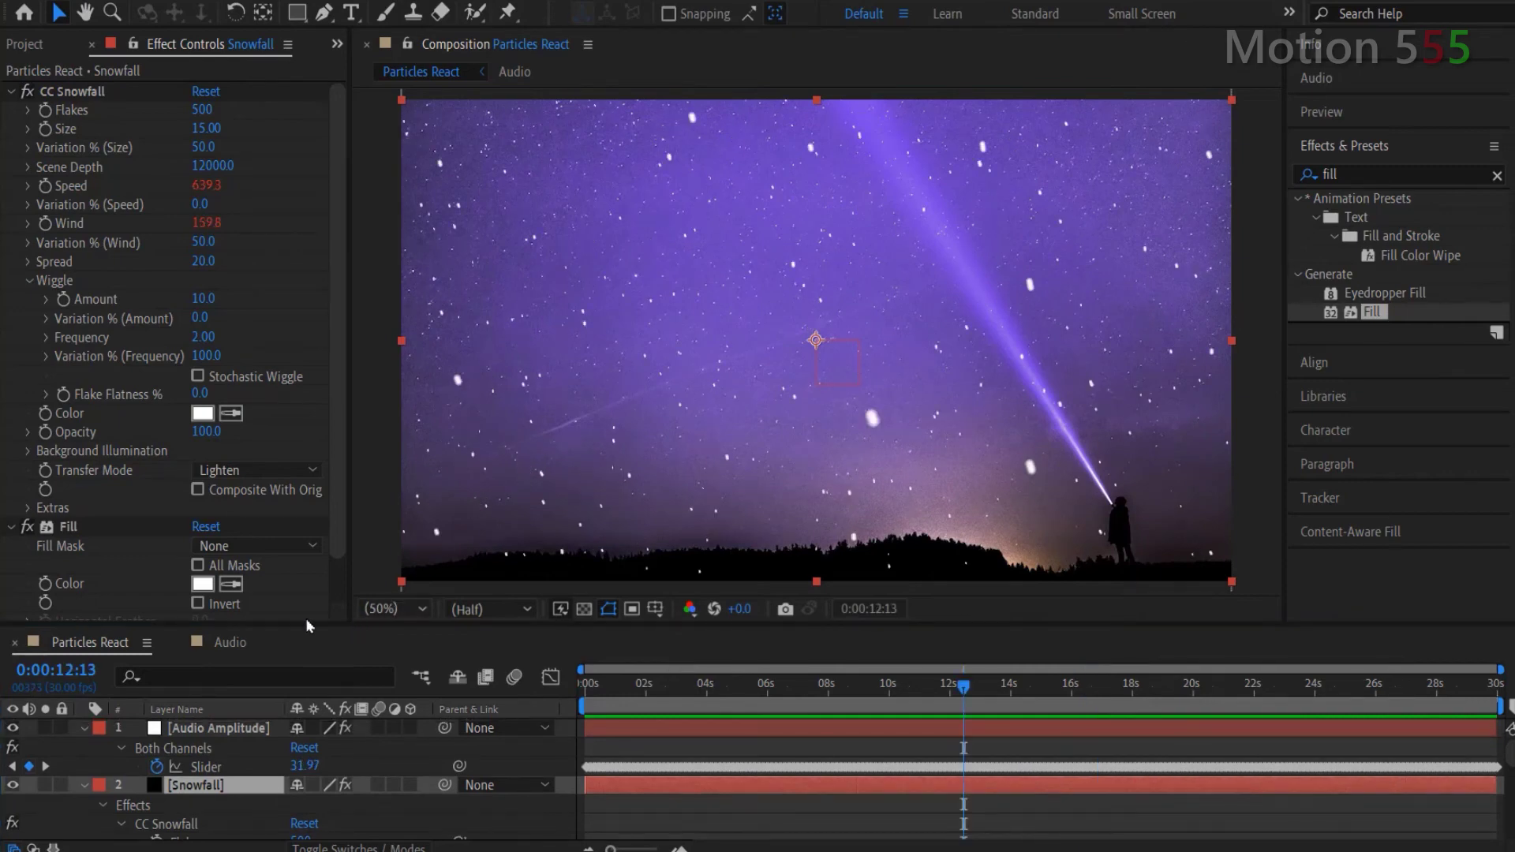
pyautogui.scroll(-2, 305, 618)
pyautogui.scroll(2, 306, 554)
# Apply Hue/Saturation to the background layer with Master Hue set to -25°
pyautogui.click(84, 784)
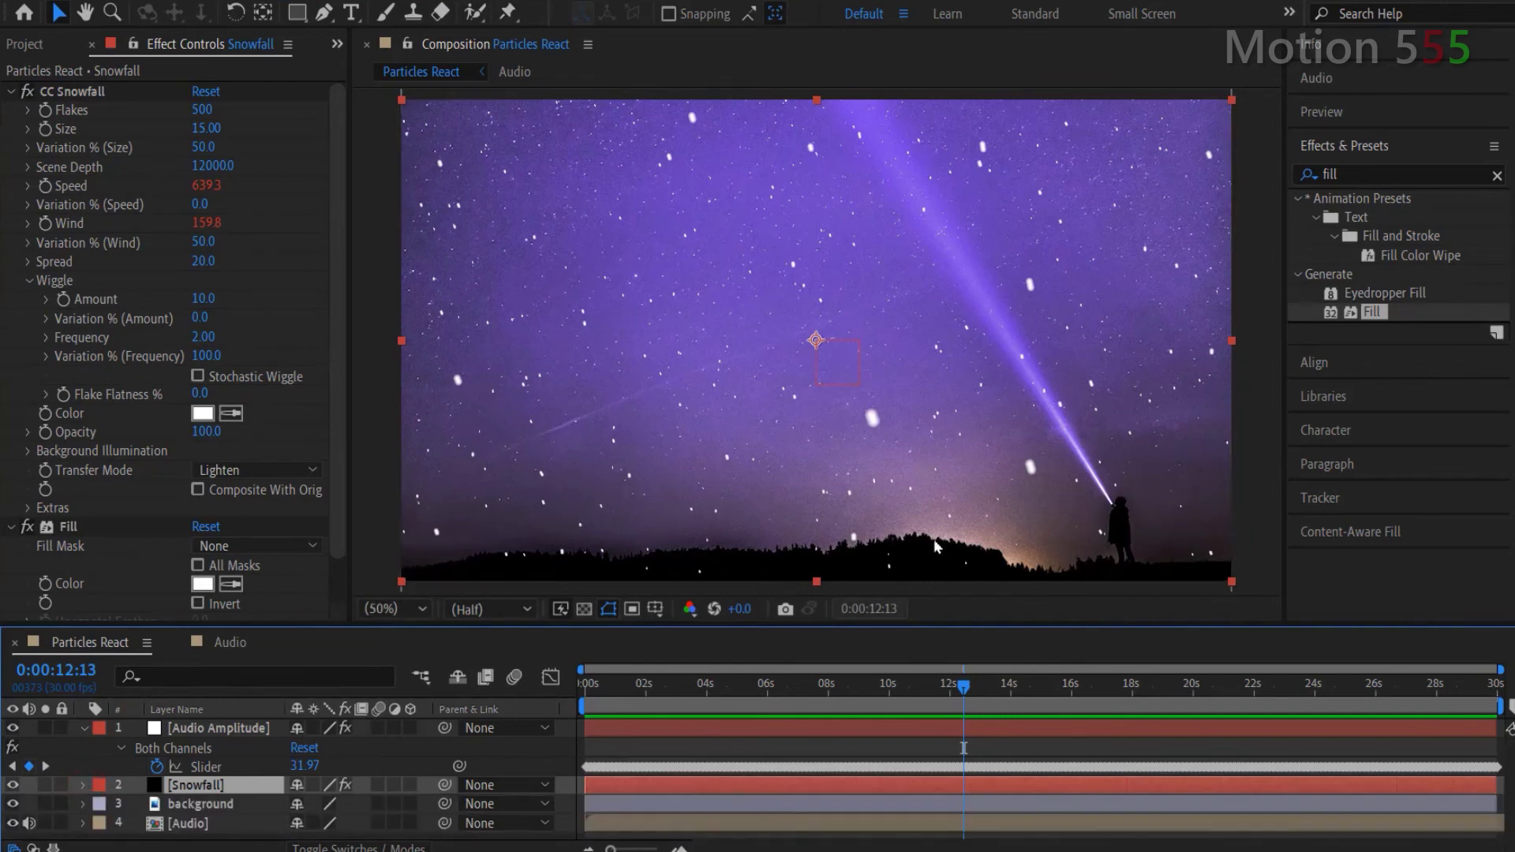
pyautogui.click(1348, 174)
pyautogui.write('hue')
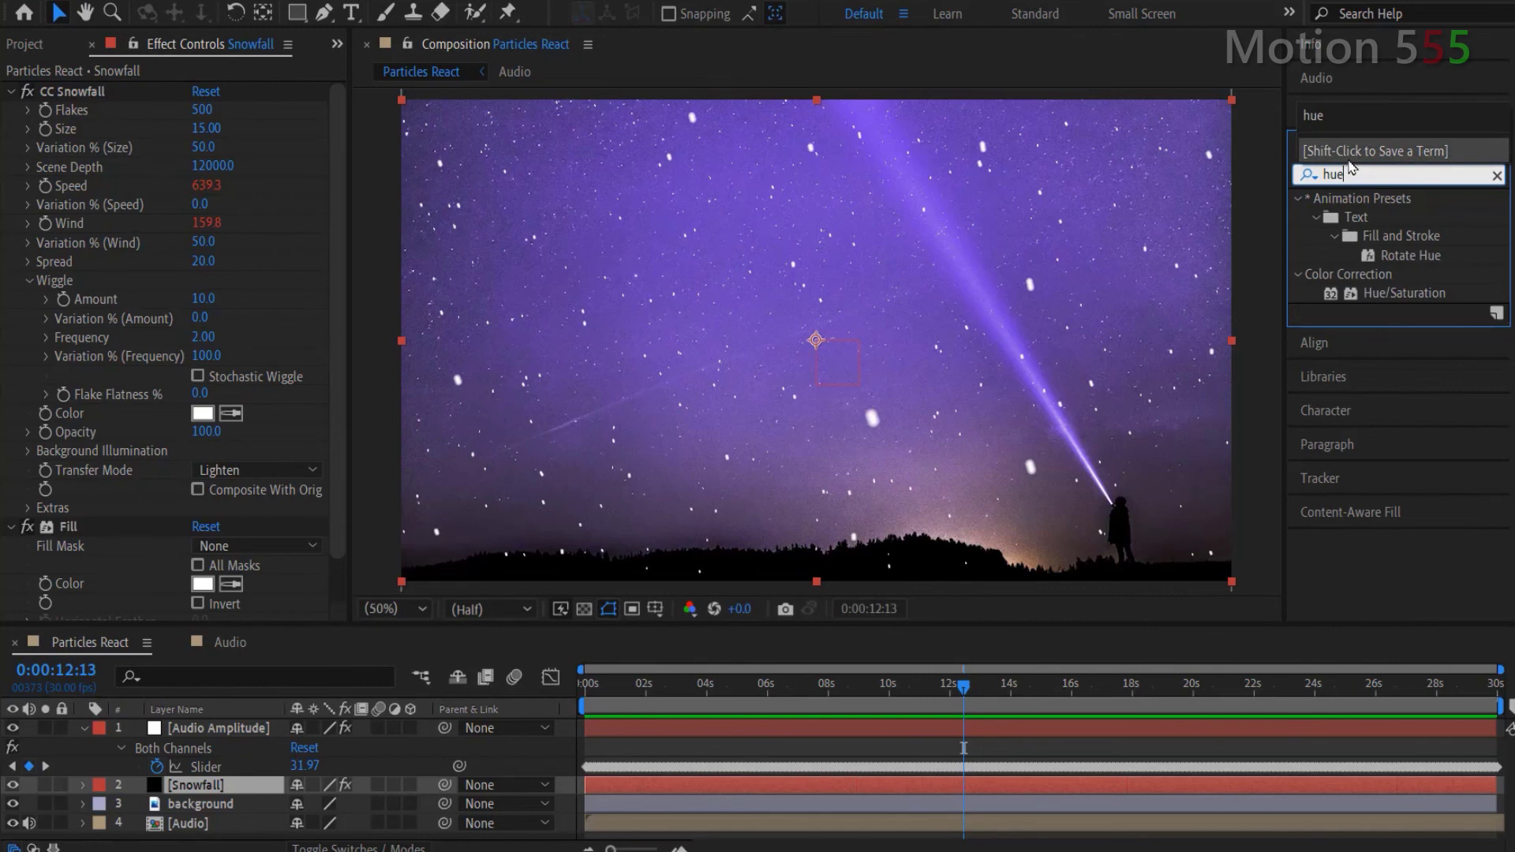
pyautogui.click(1437, 290)
pyautogui.moveTo(1437, 292); pyautogui.dragTo(231, 808)
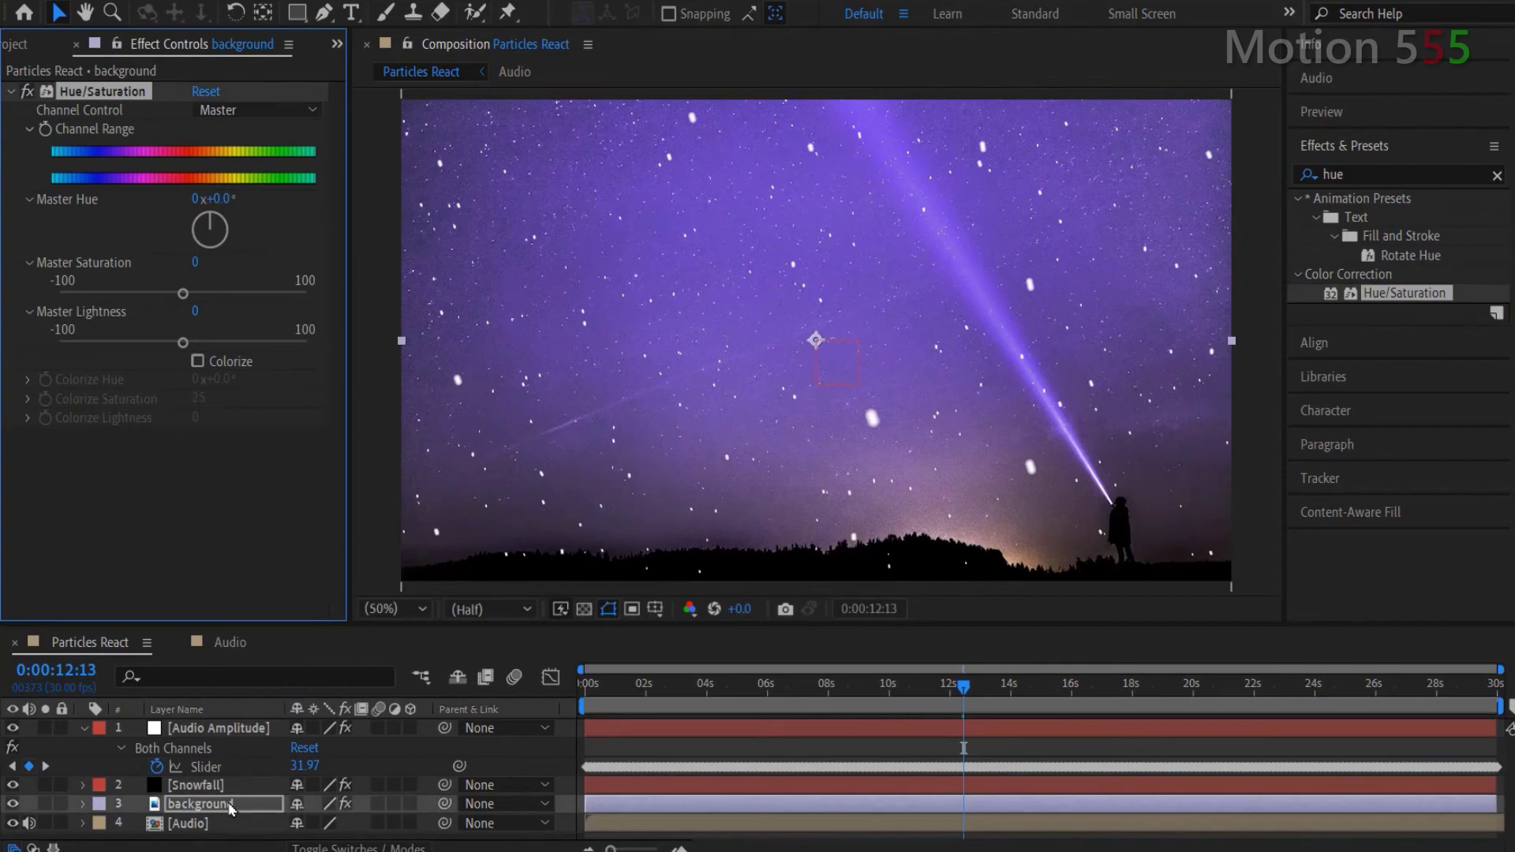
pyautogui.moveTo(215, 241); pyautogui.dragTo(232, 207)
pyautogui.click(221, 199)
pyautogui.write('-25')
pyautogui.press('Return')
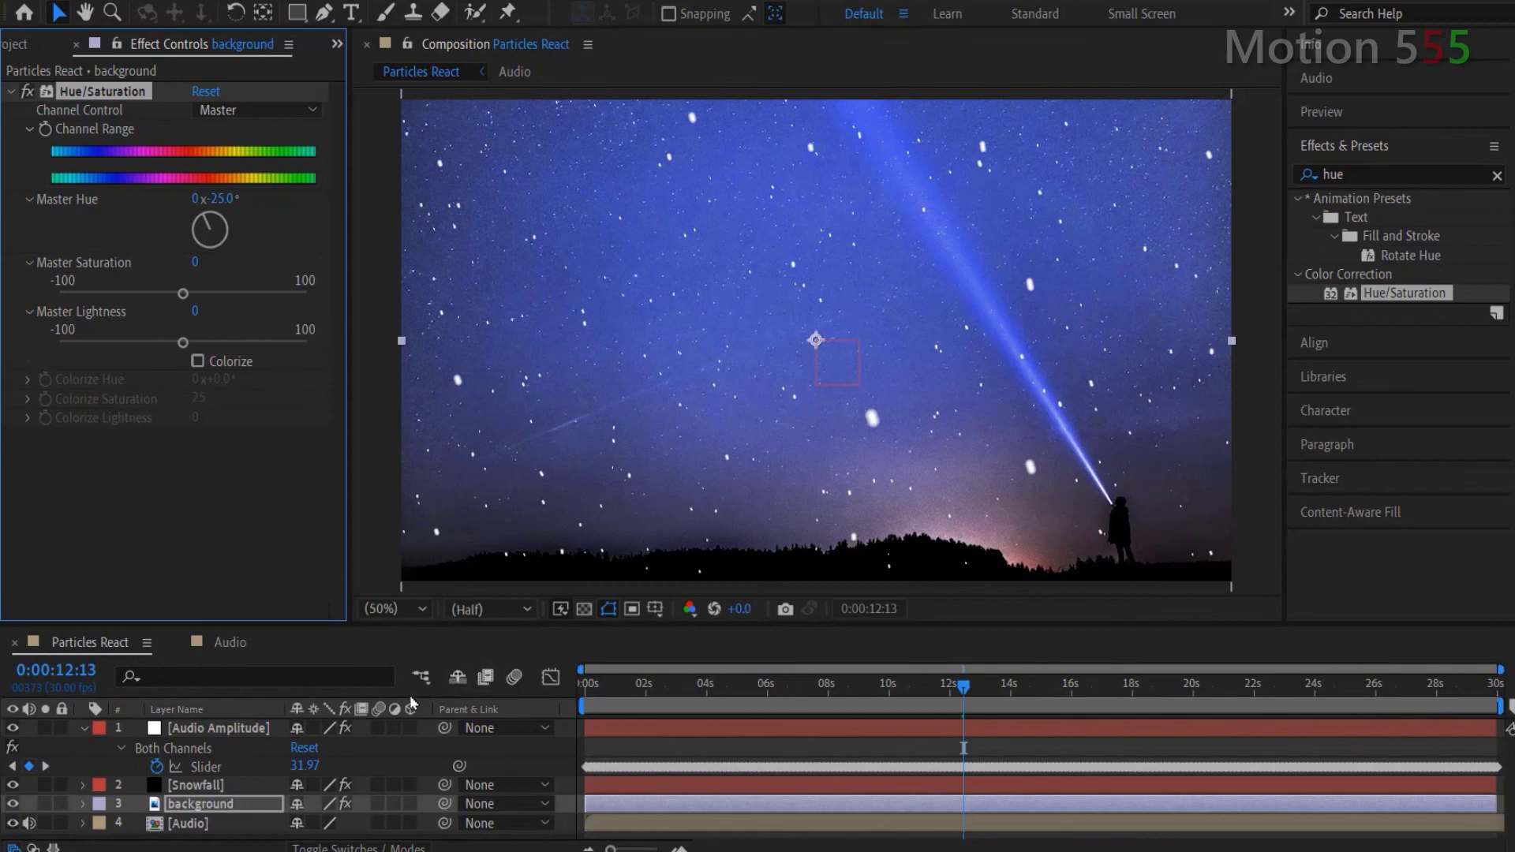
# Enable motion blur on the Snowfall layer and preview the animation from the start
pyautogui.click(379, 784)
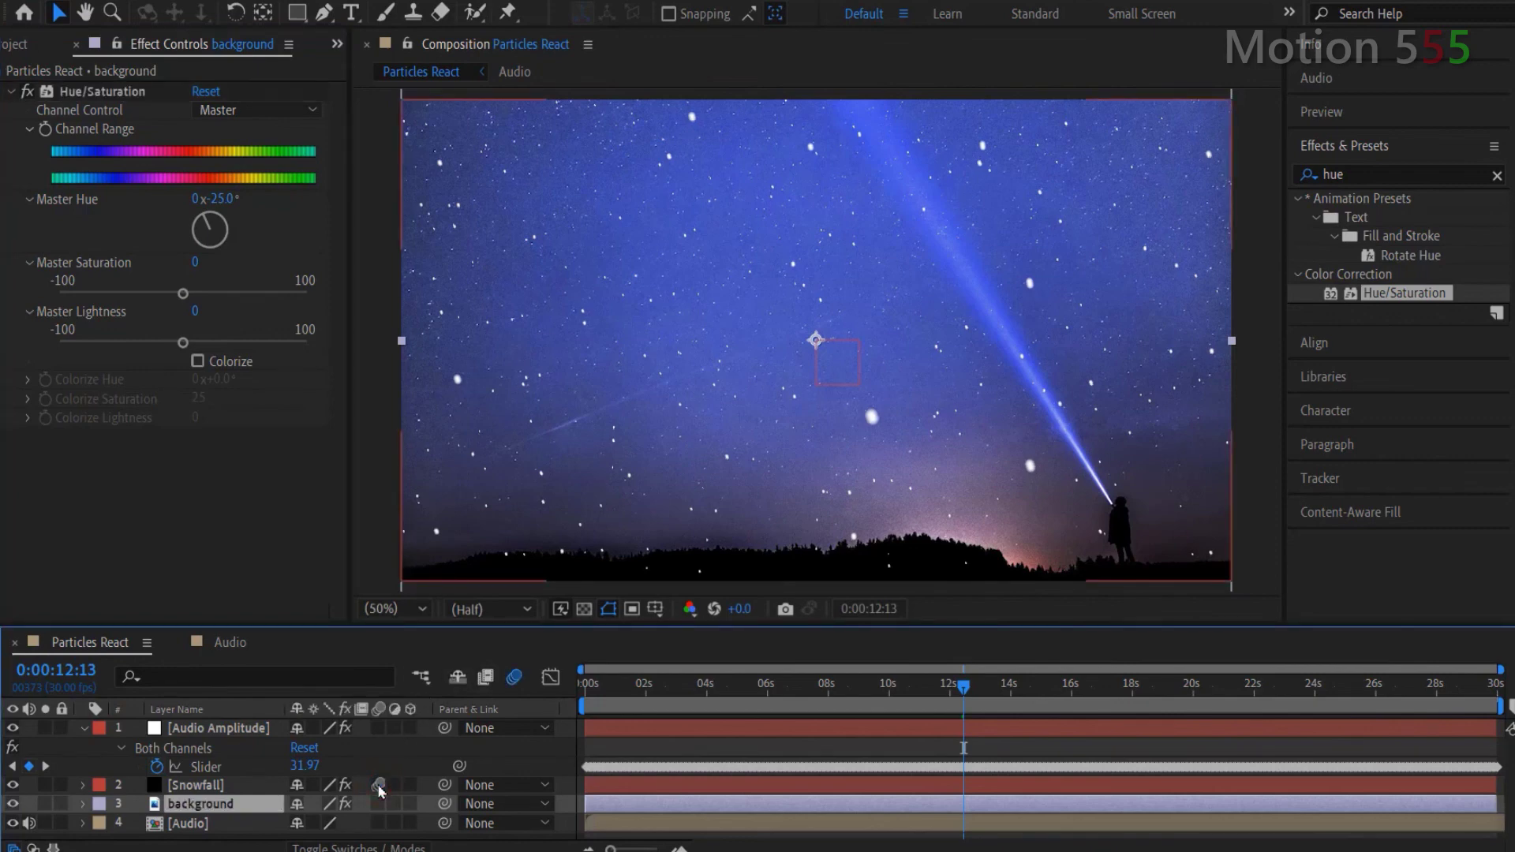
pyautogui.click(588, 697)
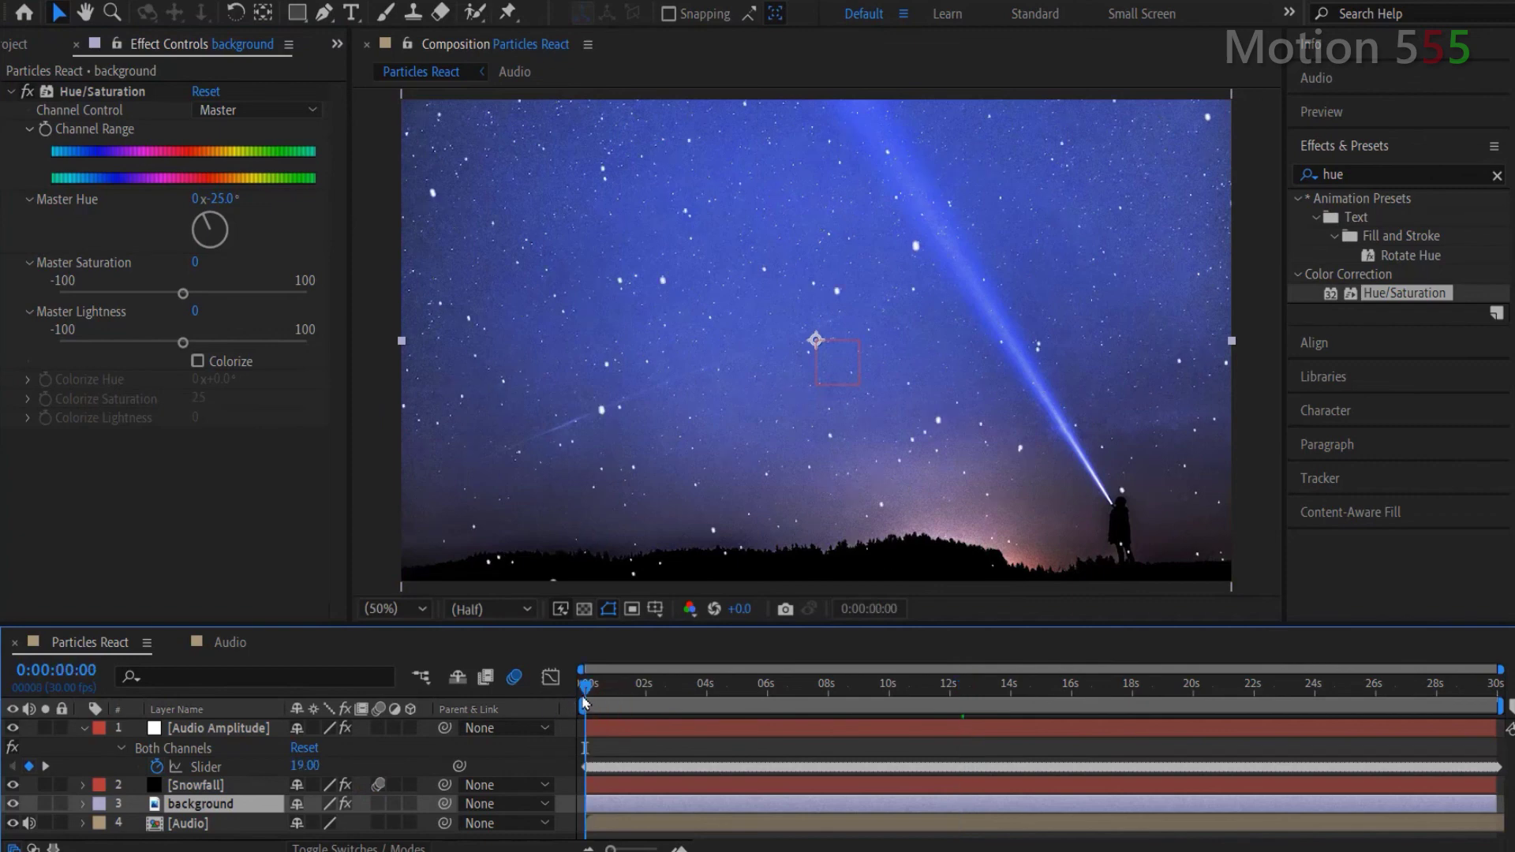
pyautogui.press('space')
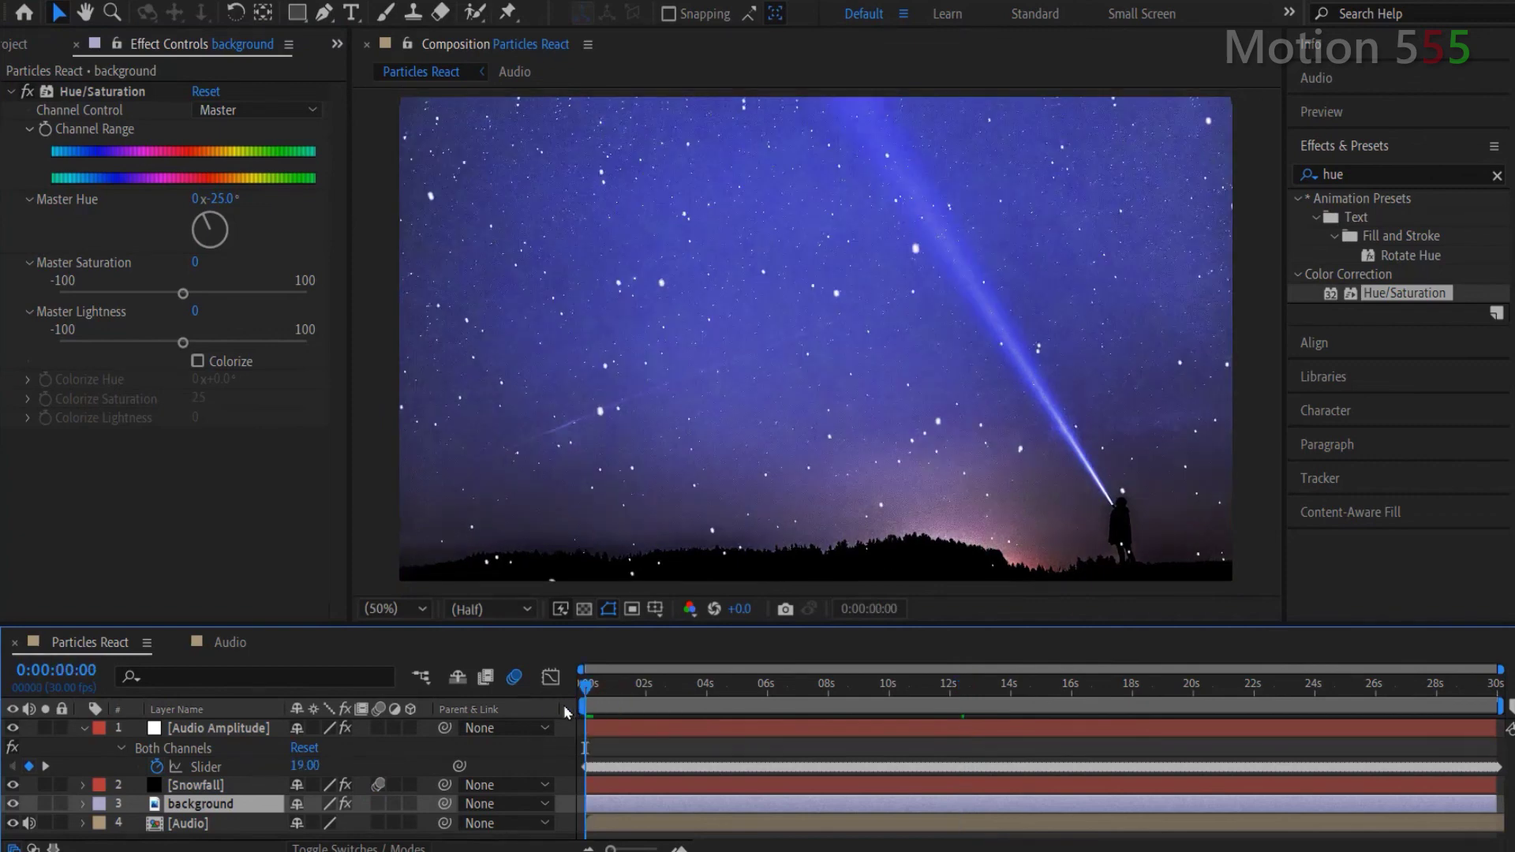